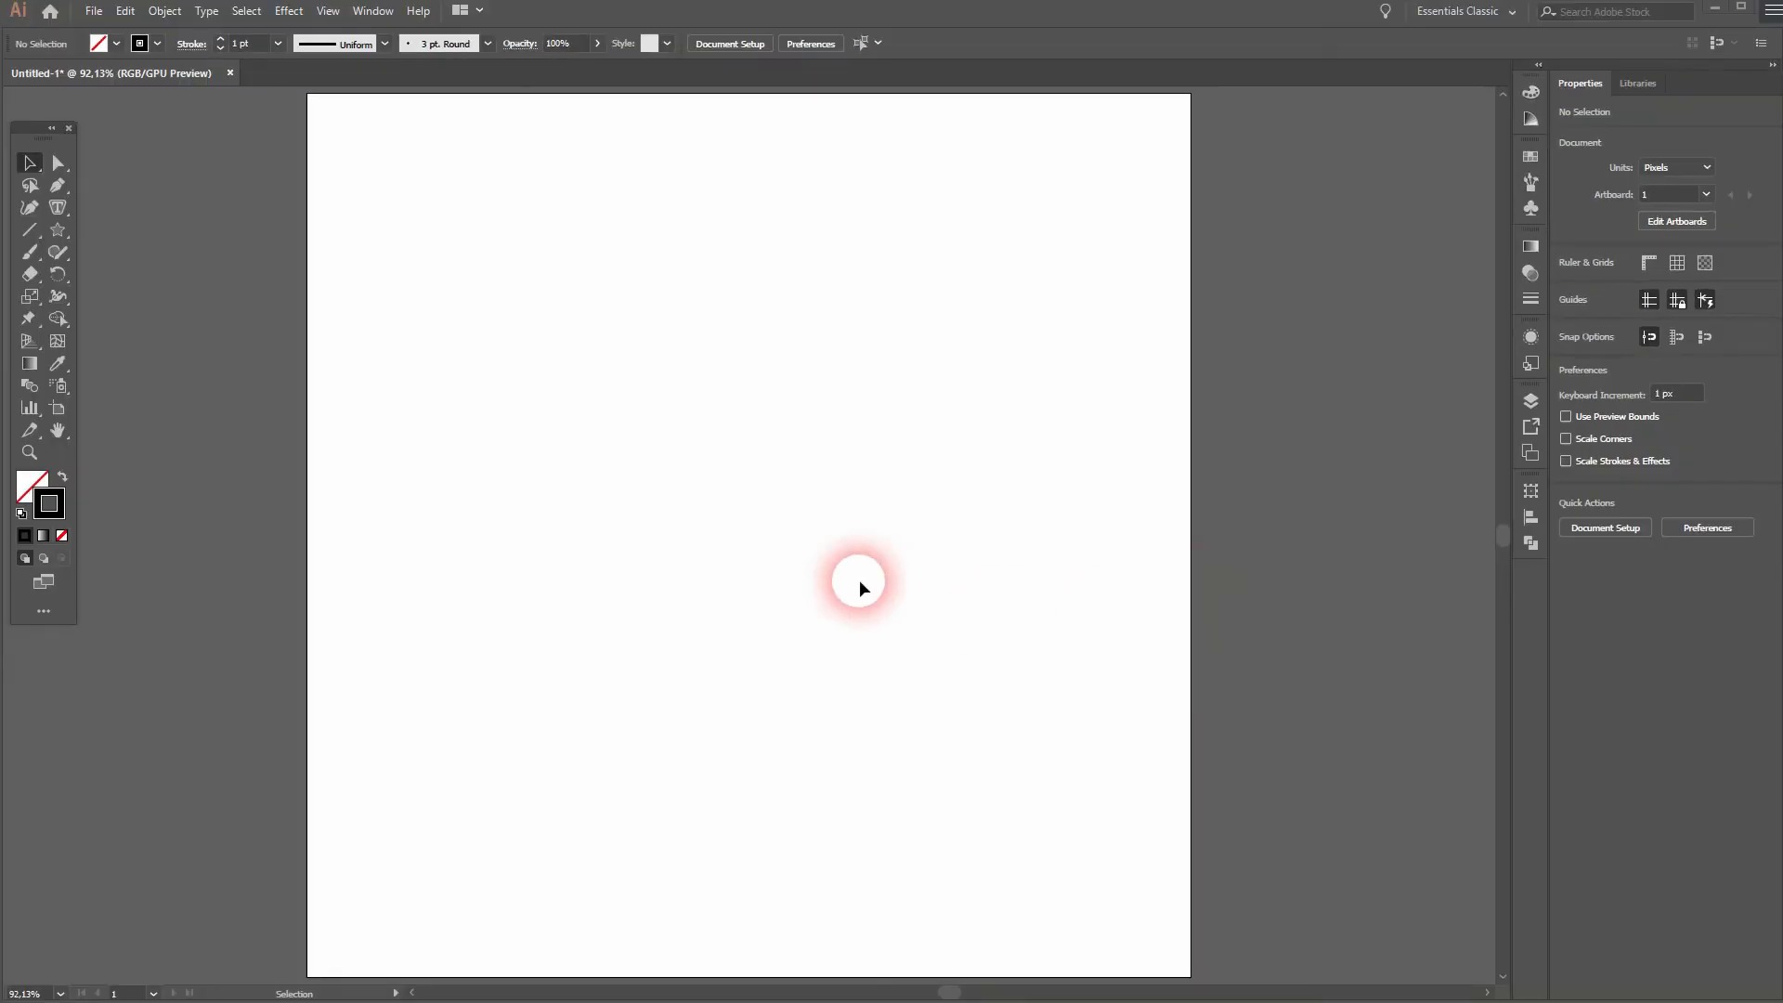
Step: Make new shapes black-filled with no outline and reach for the basic shape tools
click(61, 474)
click(331, 14)
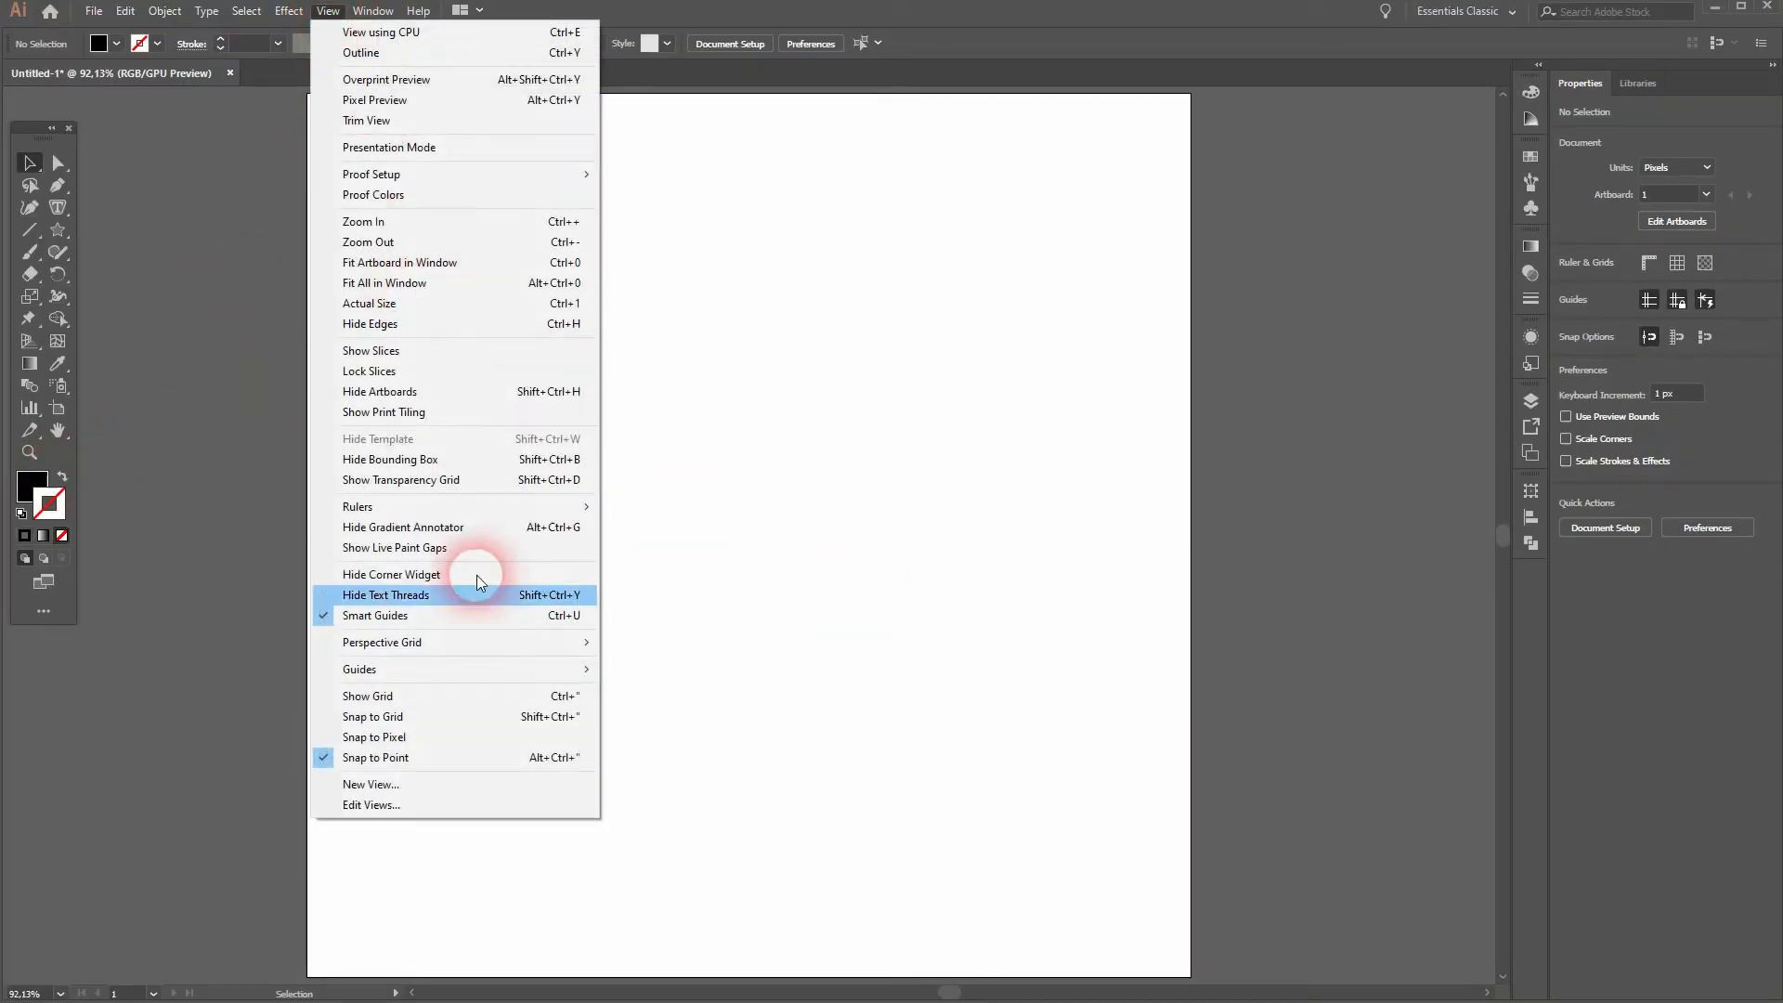
click(201, 417)
click(59, 230)
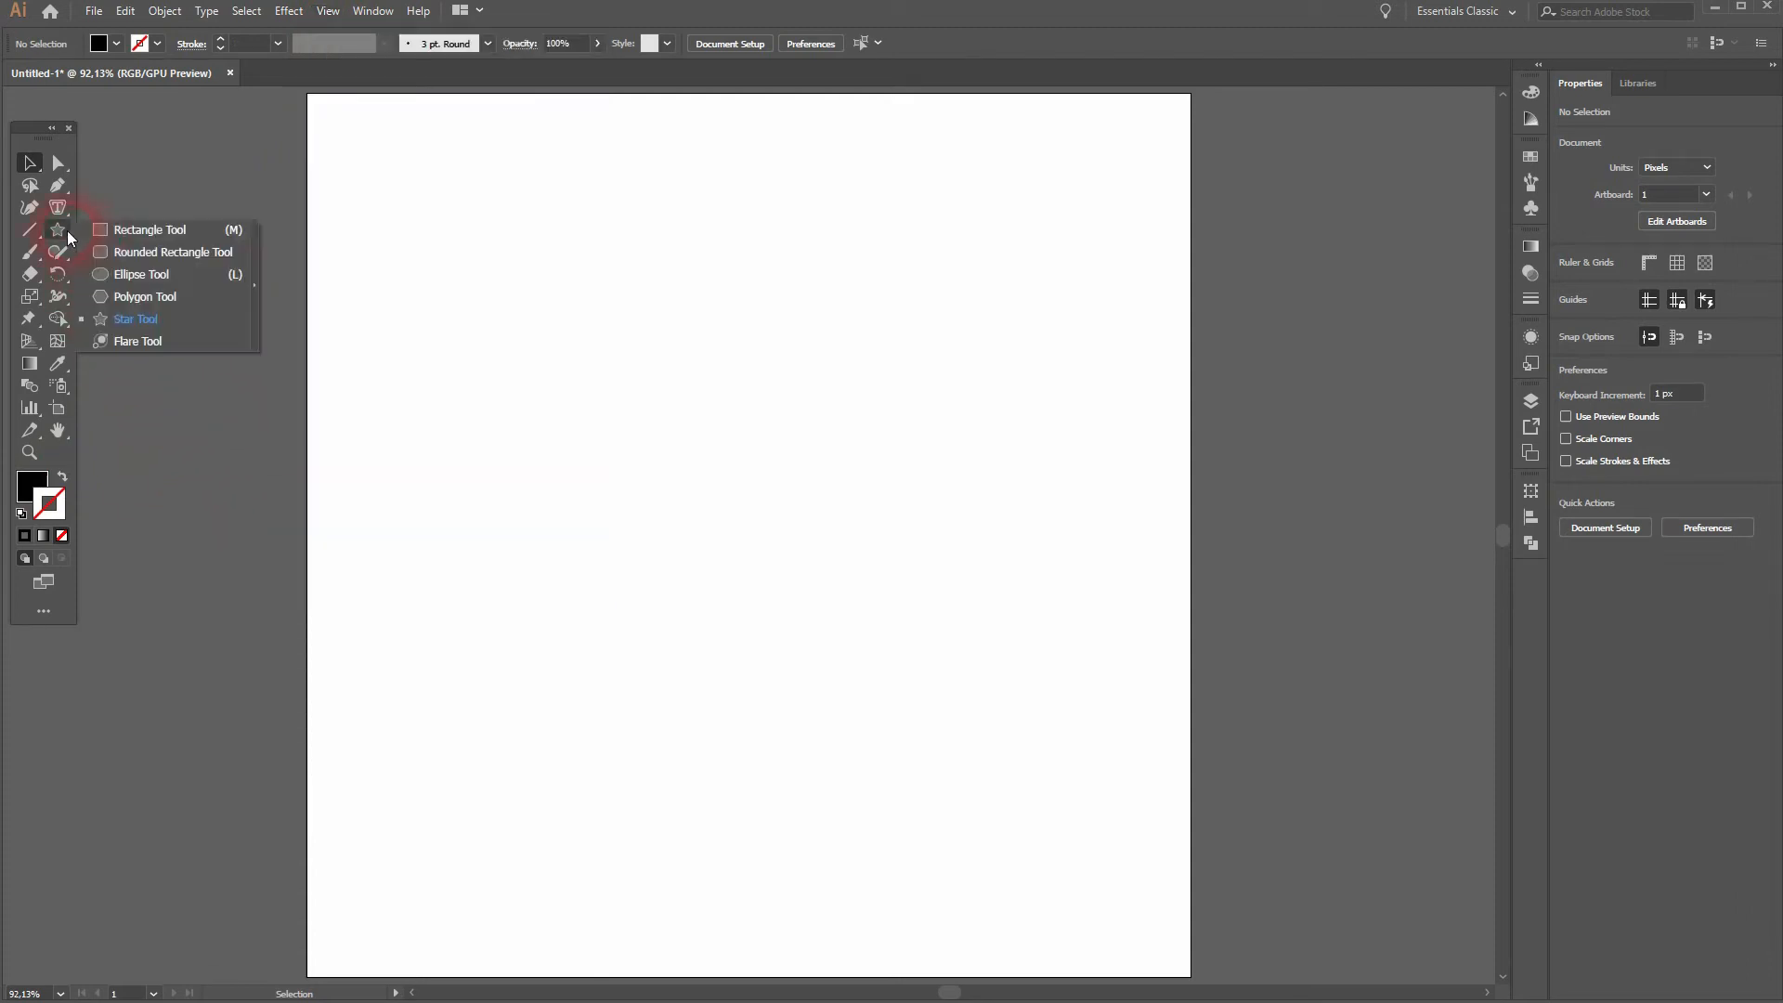
Step: Draw a circle near the upper left and pick a blue preset in the Gradient panel
click(138, 275)
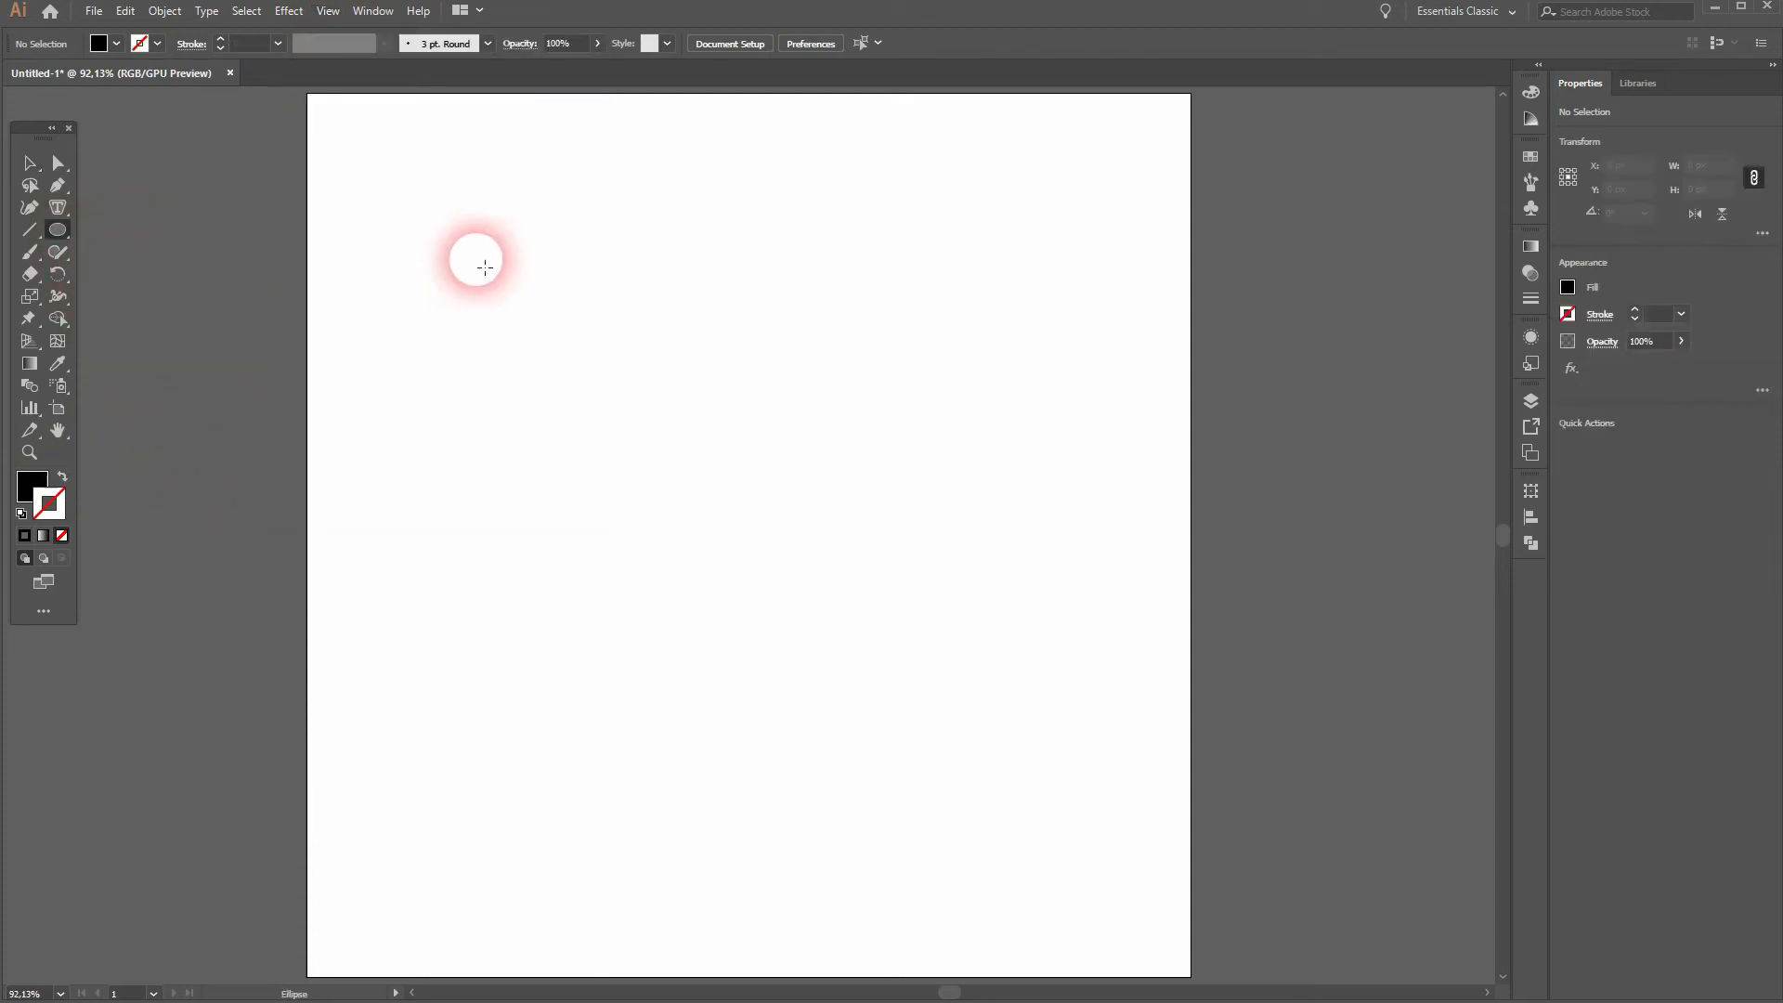
drag(417, 244, 610, 365)
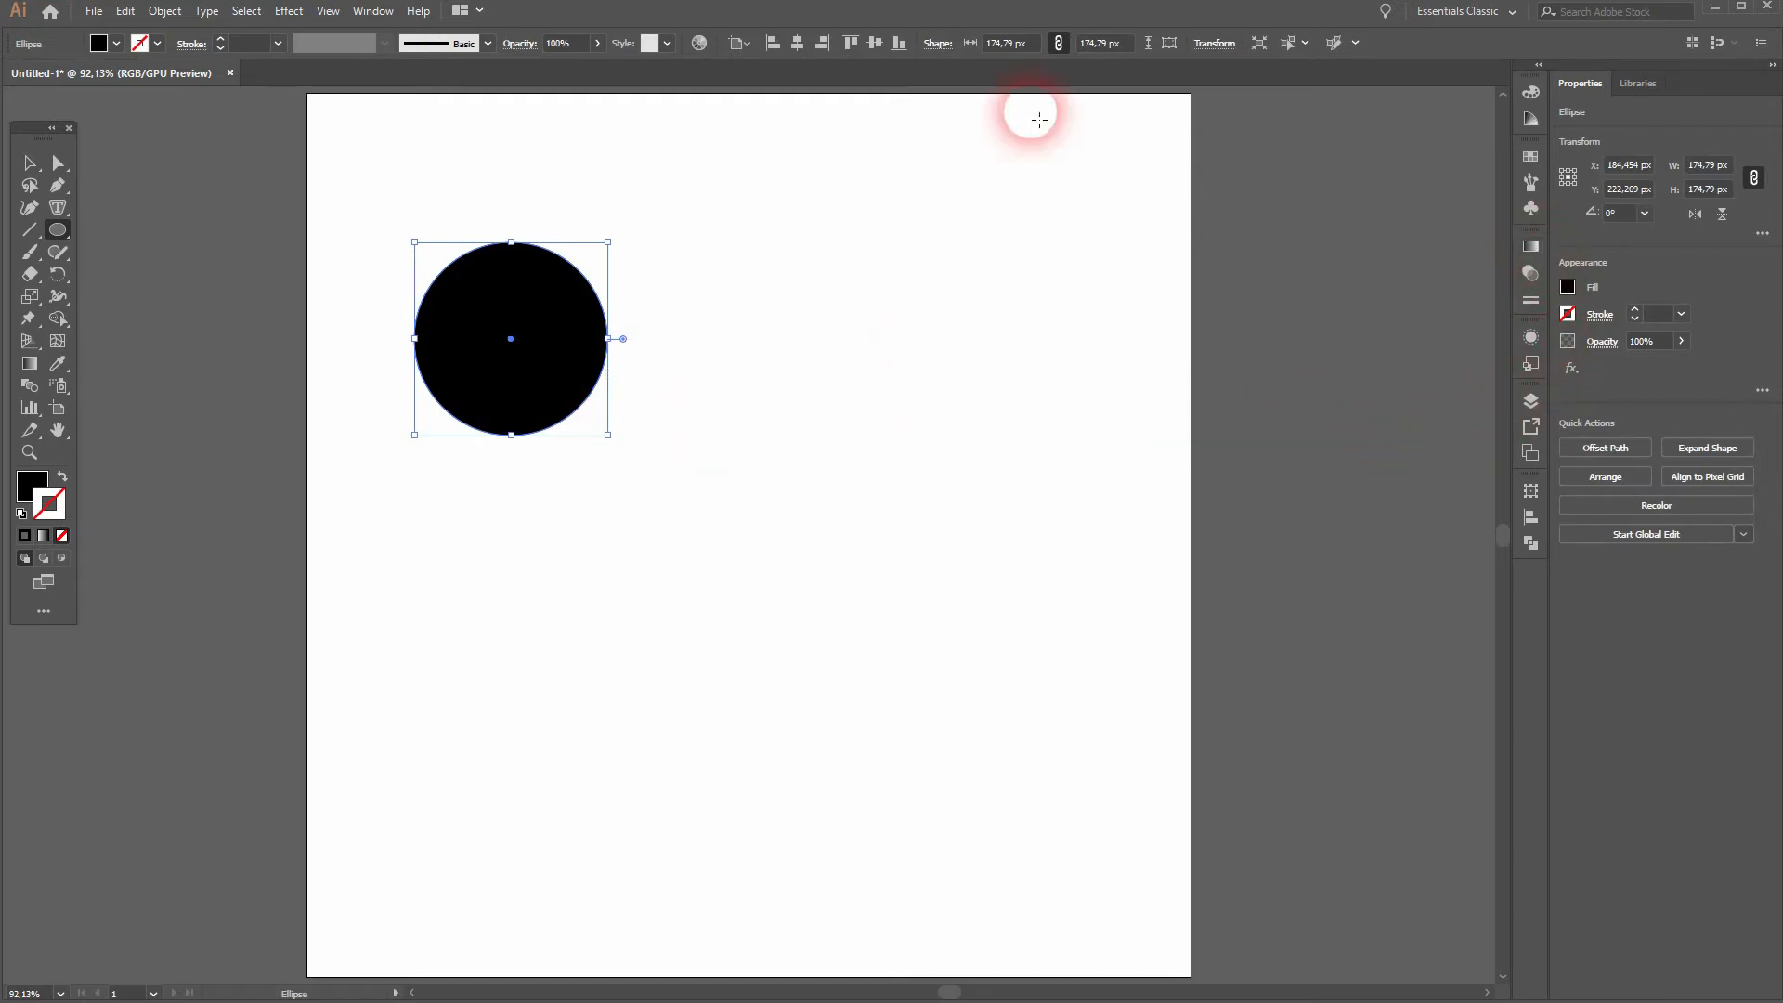
click(373, 12)
click(544, 467)
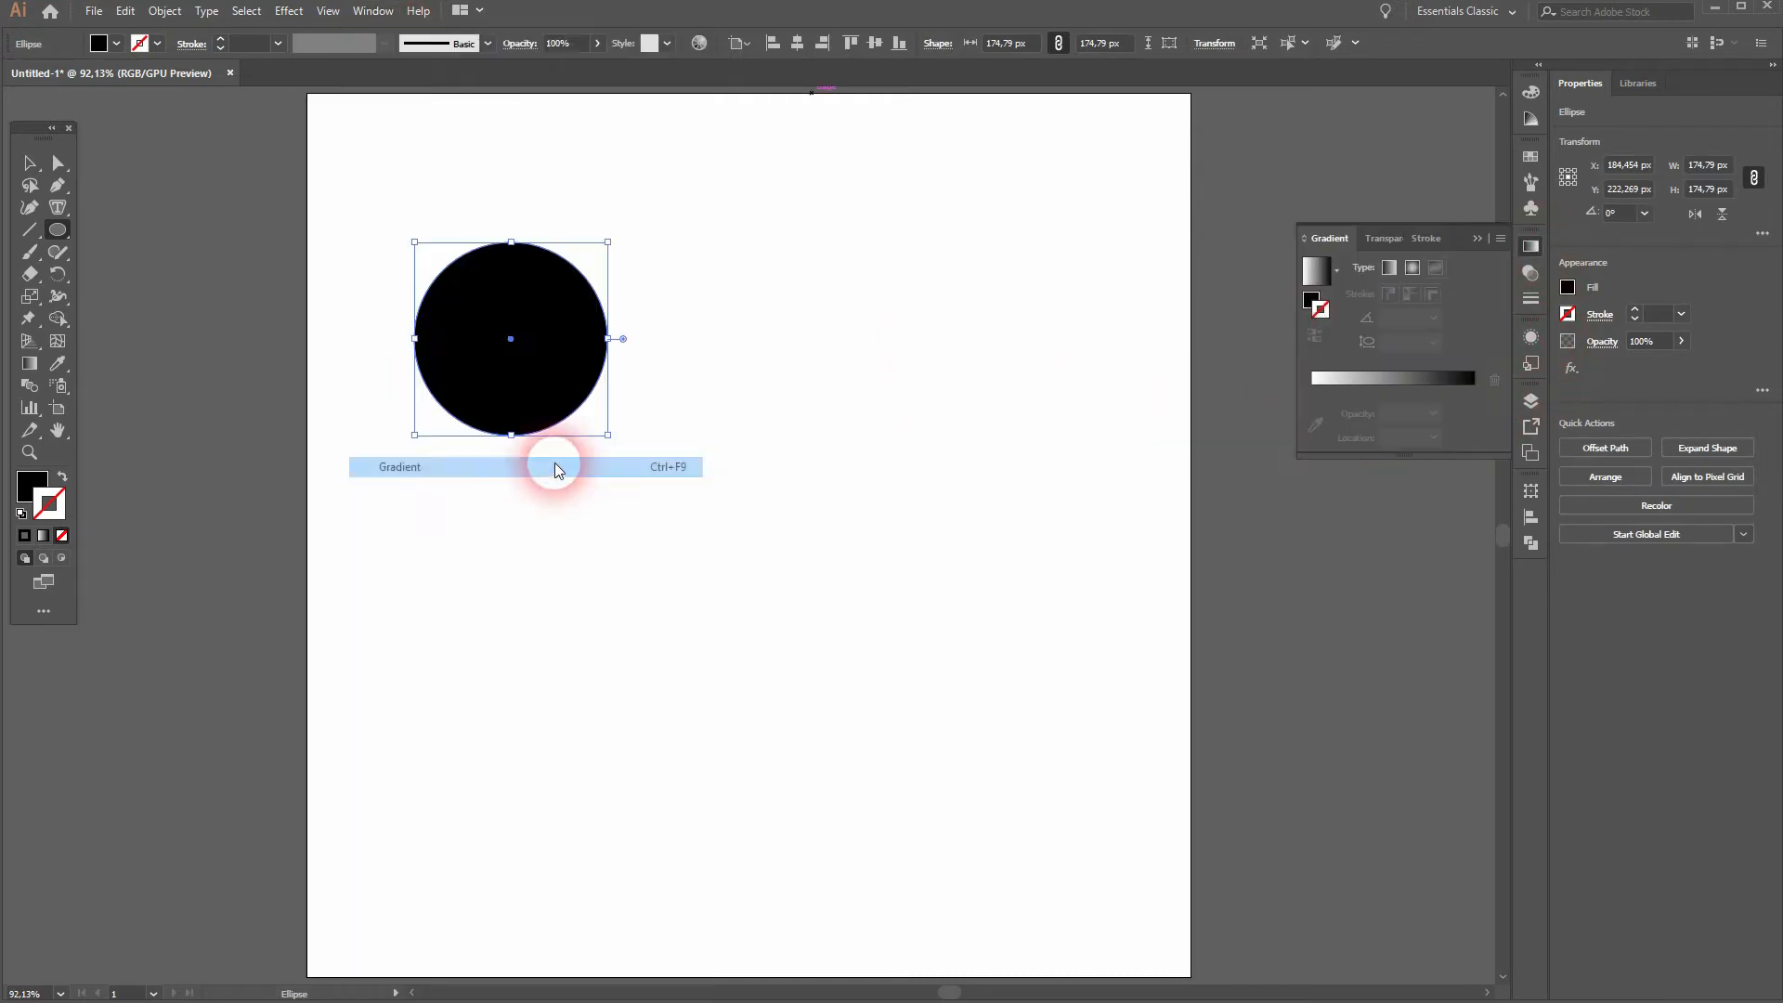
click(1335, 268)
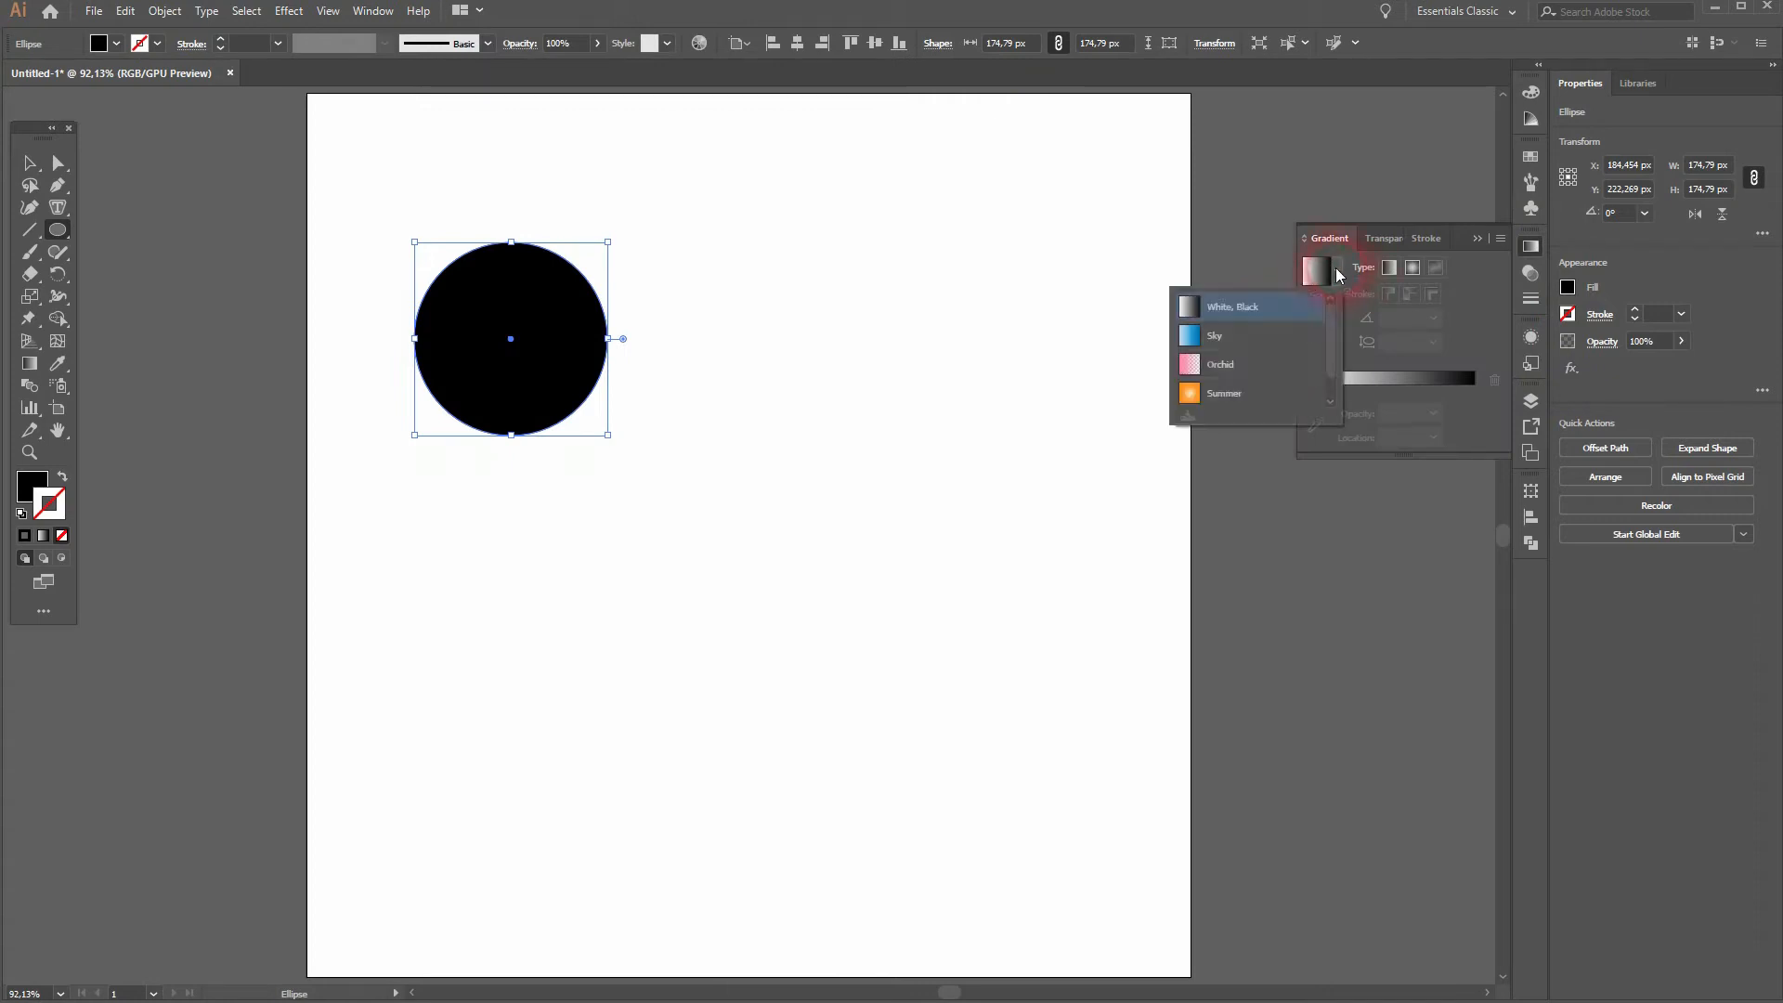
click(1233, 340)
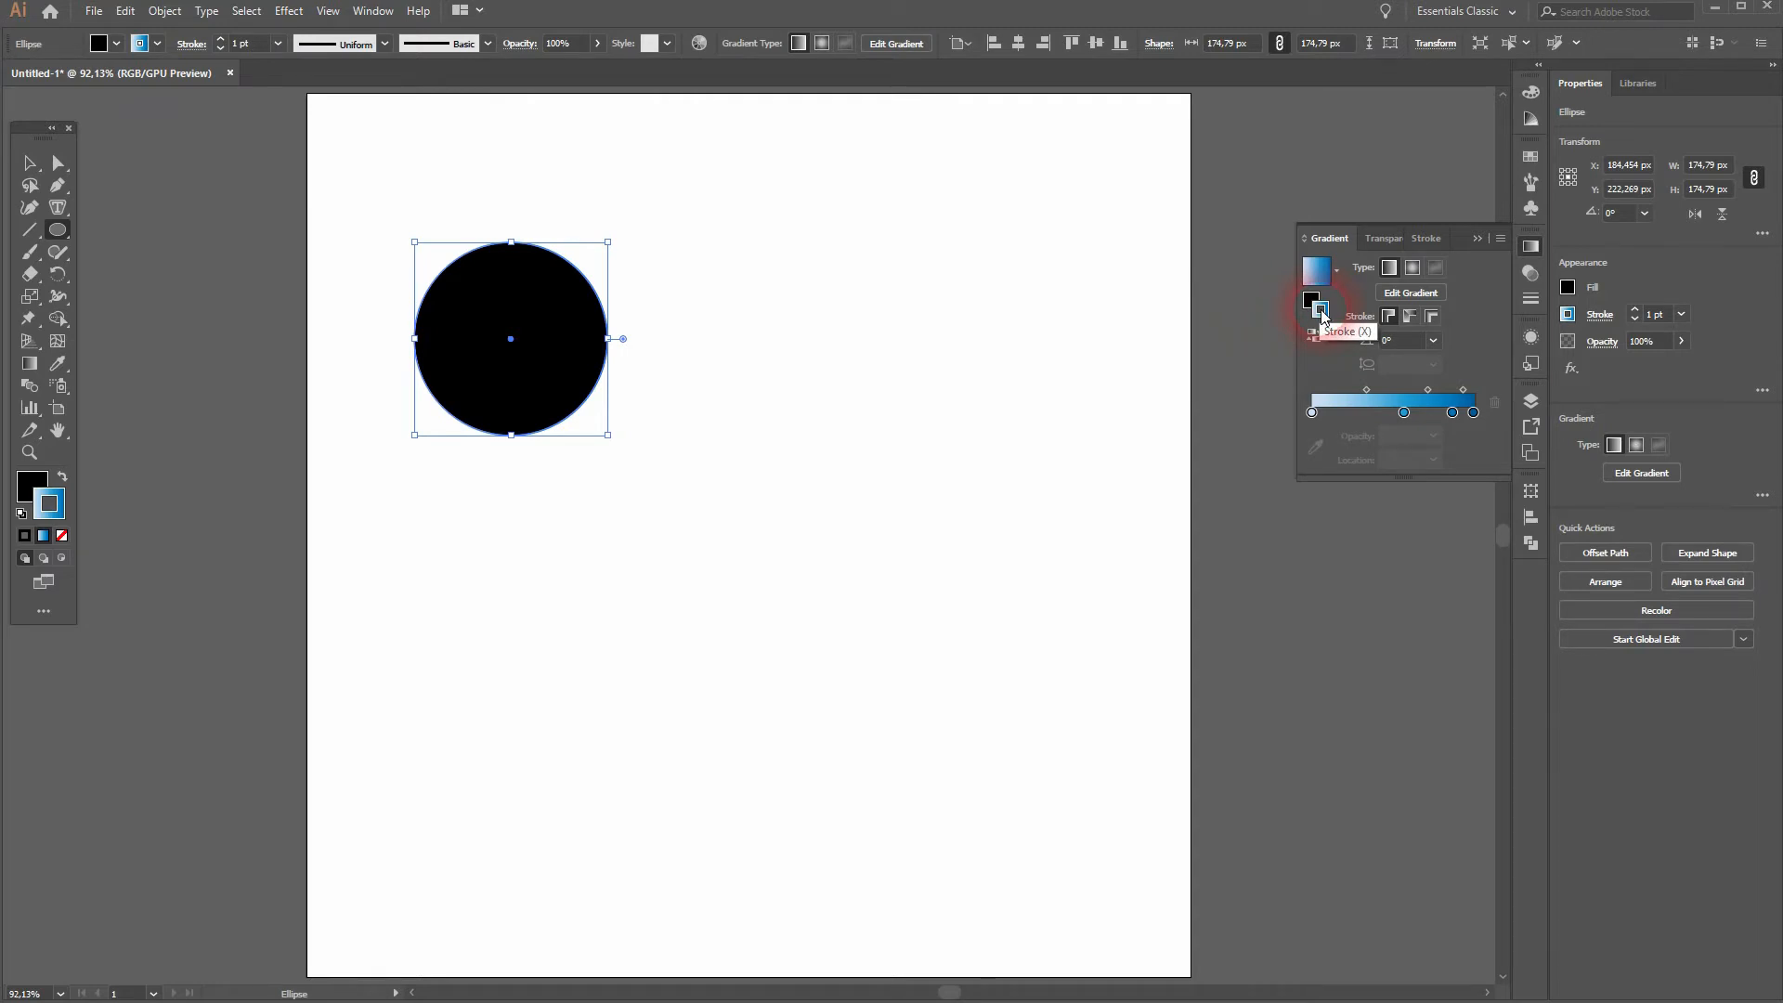
Step: Put the blue gradient into the circle's fill and remove its outline
click(63, 474)
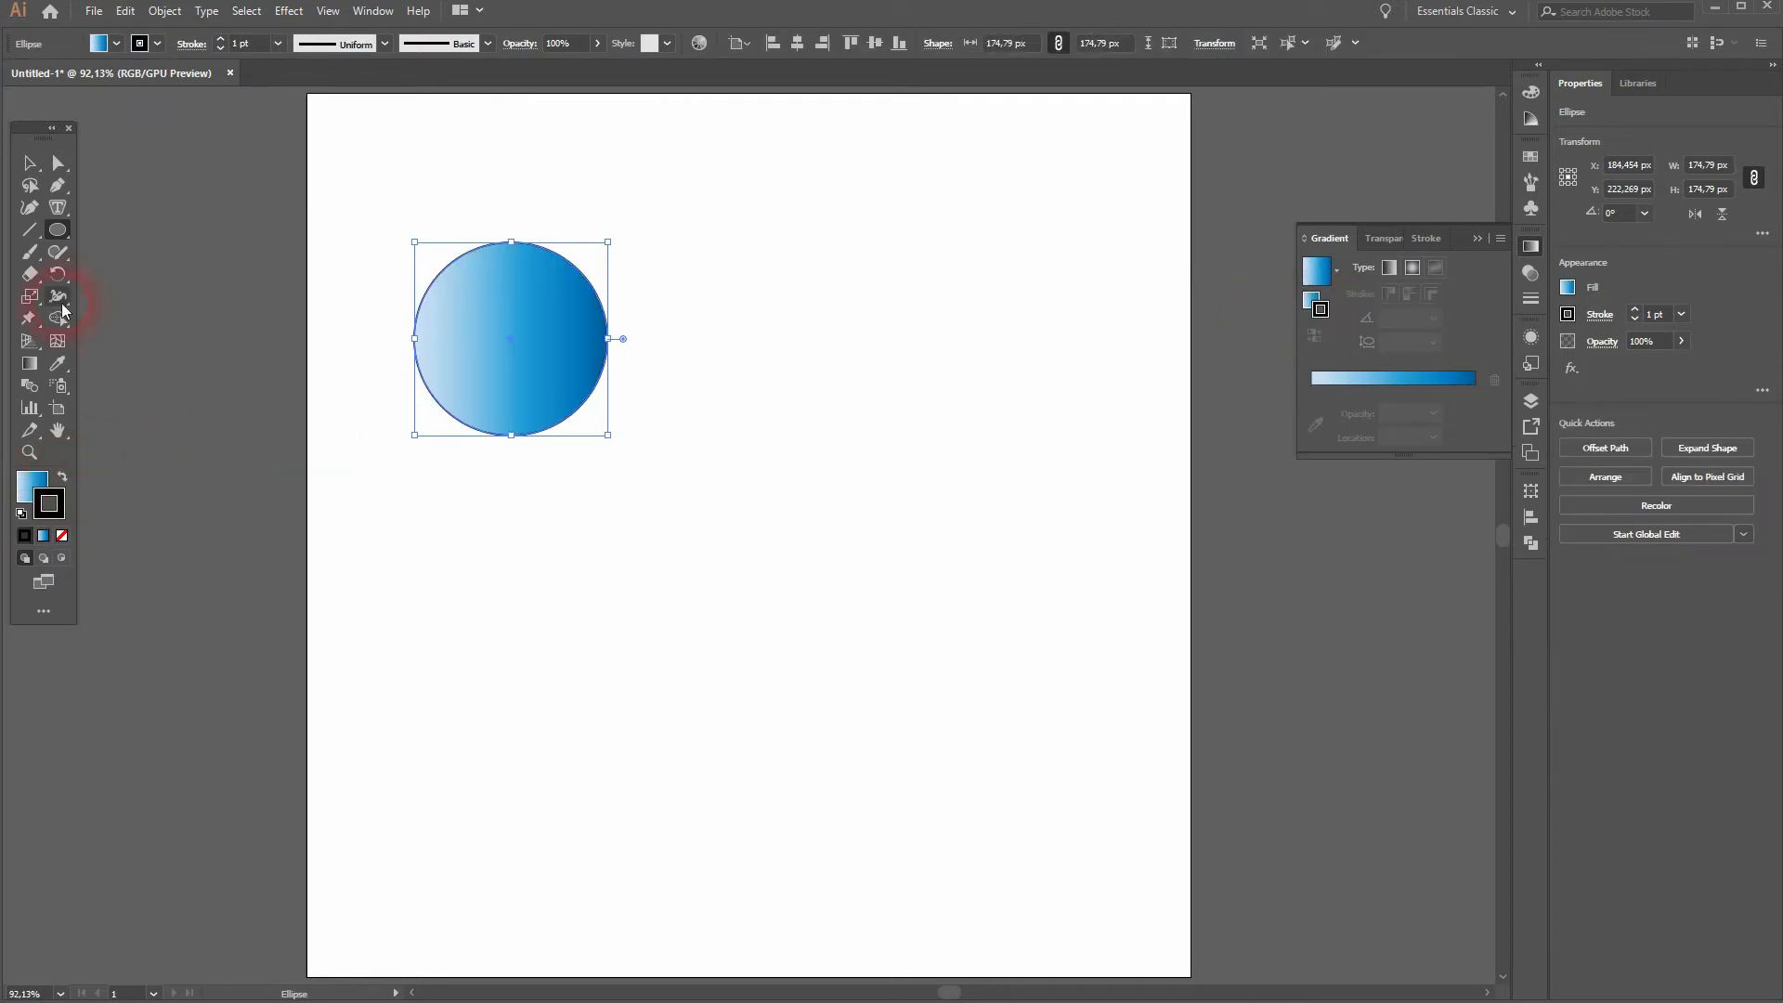
click(153, 44)
click(40, 86)
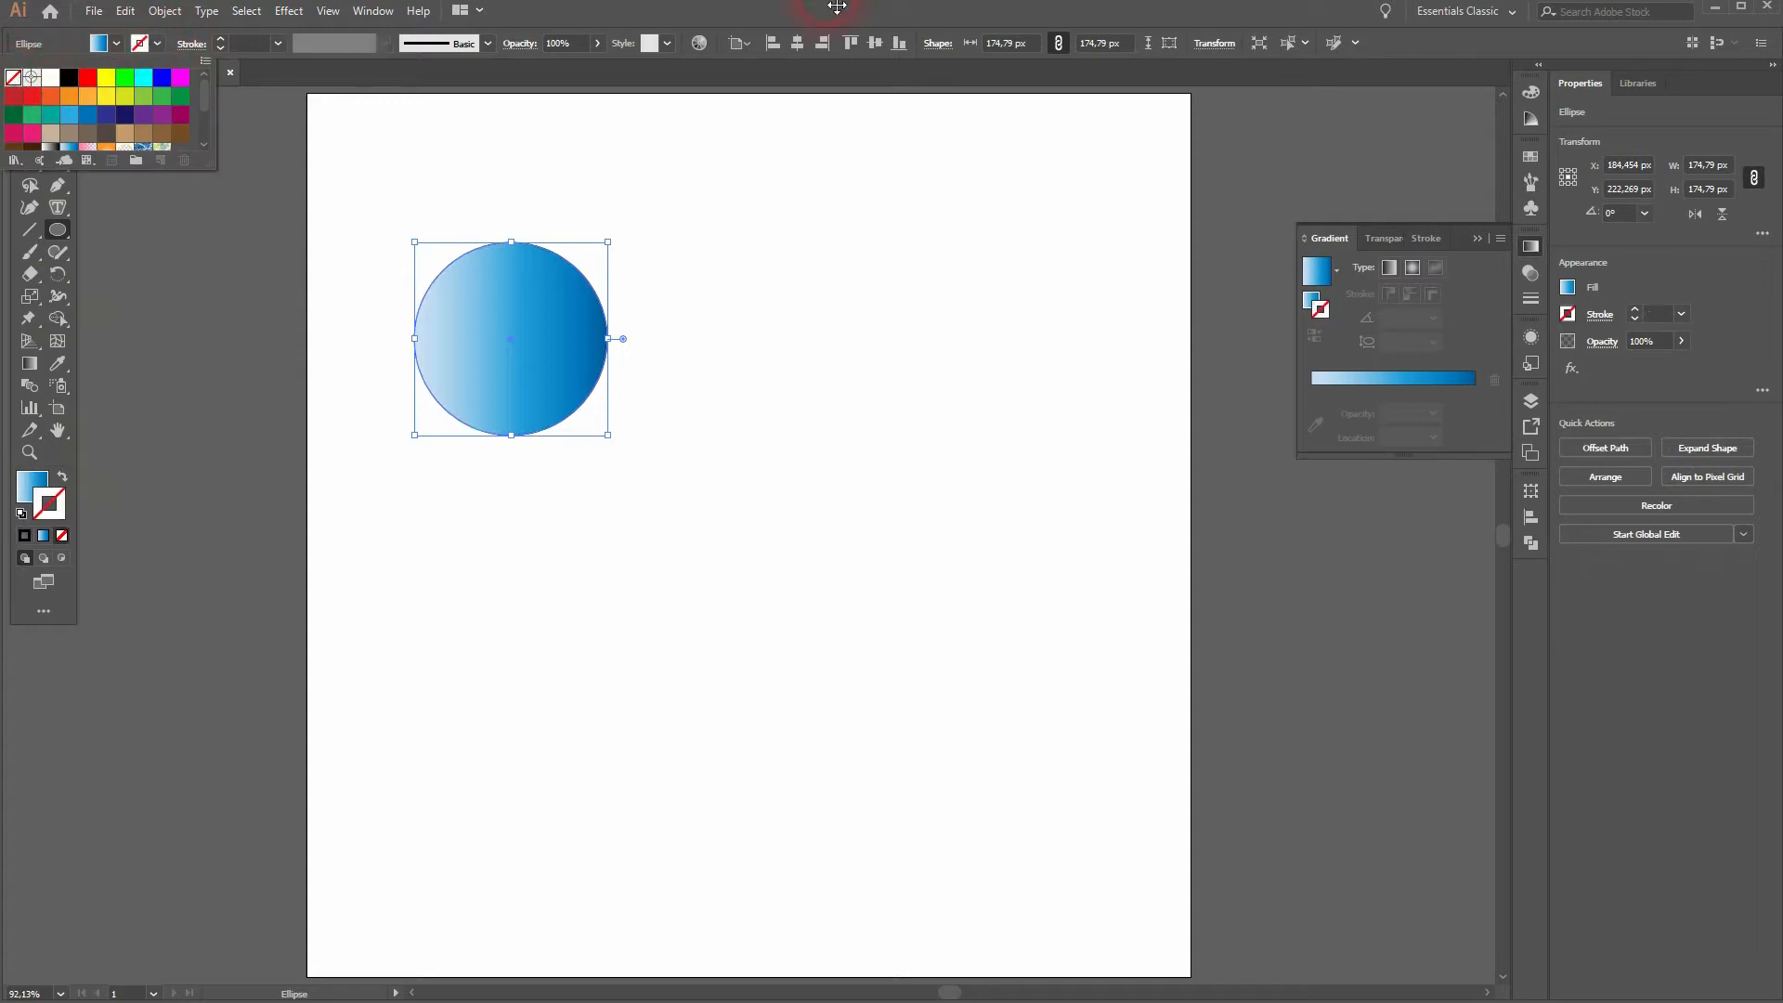
click(939, 27)
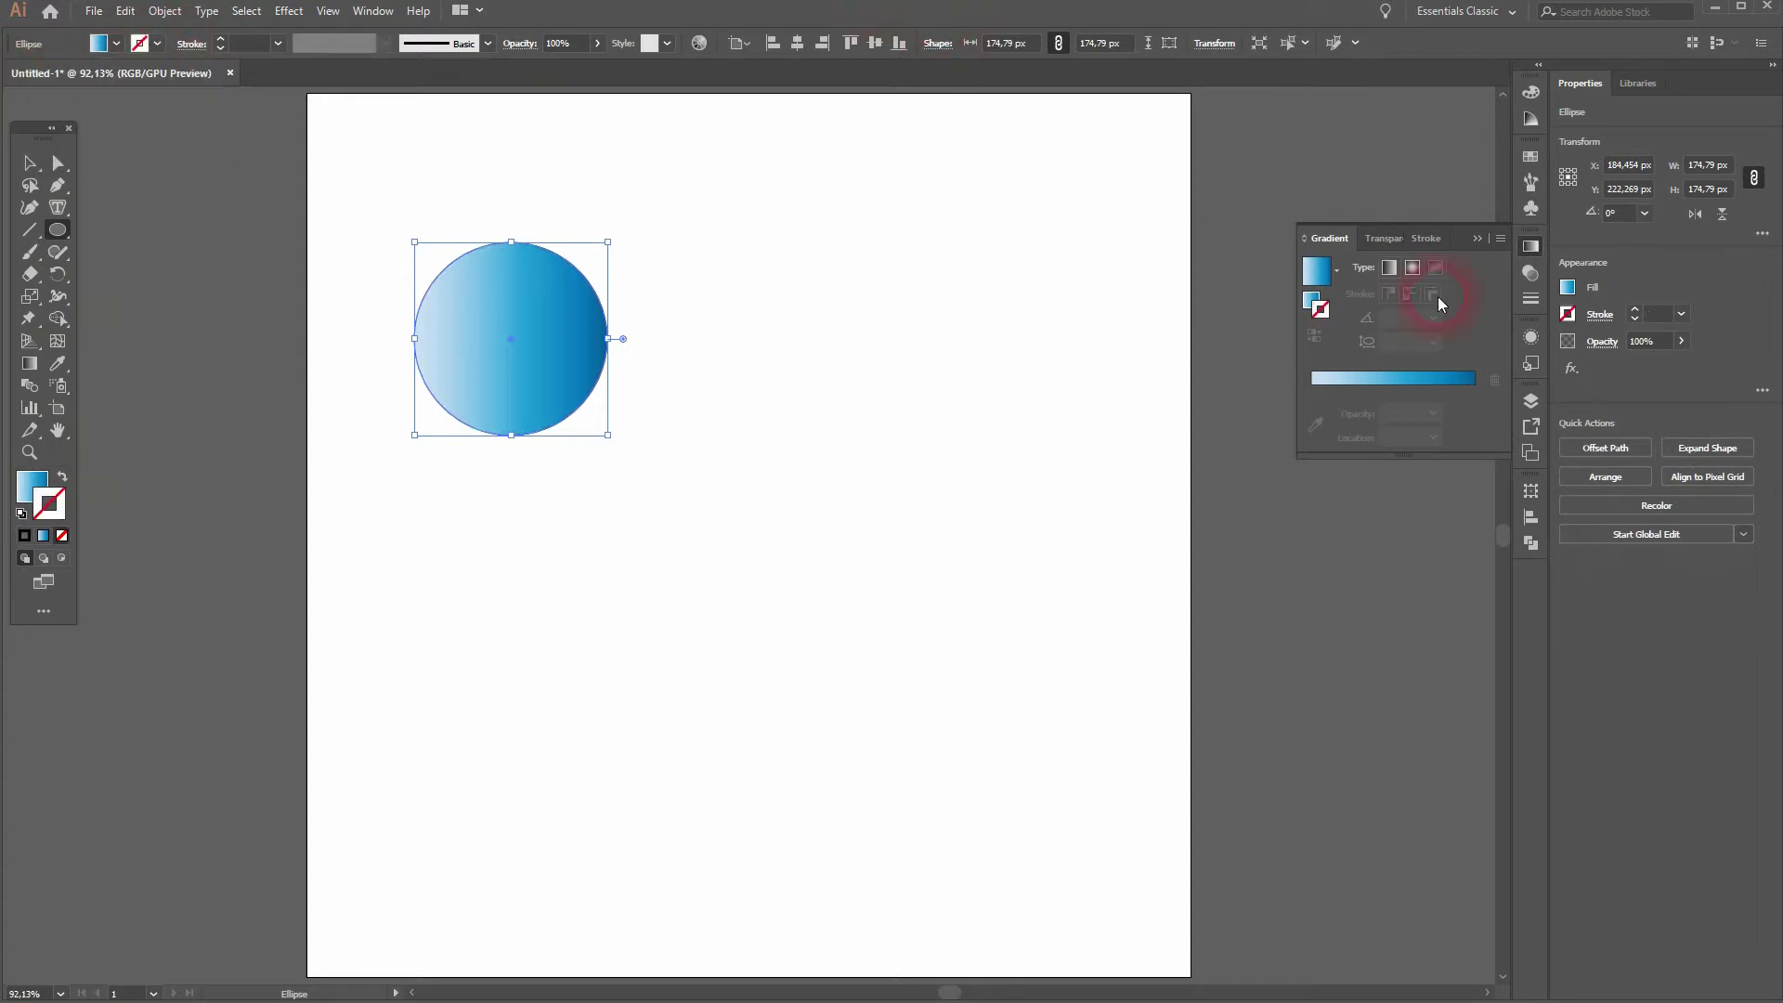
Step: Make the circle's fill gradient radial and nudge its bright centre
click(1315, 300)
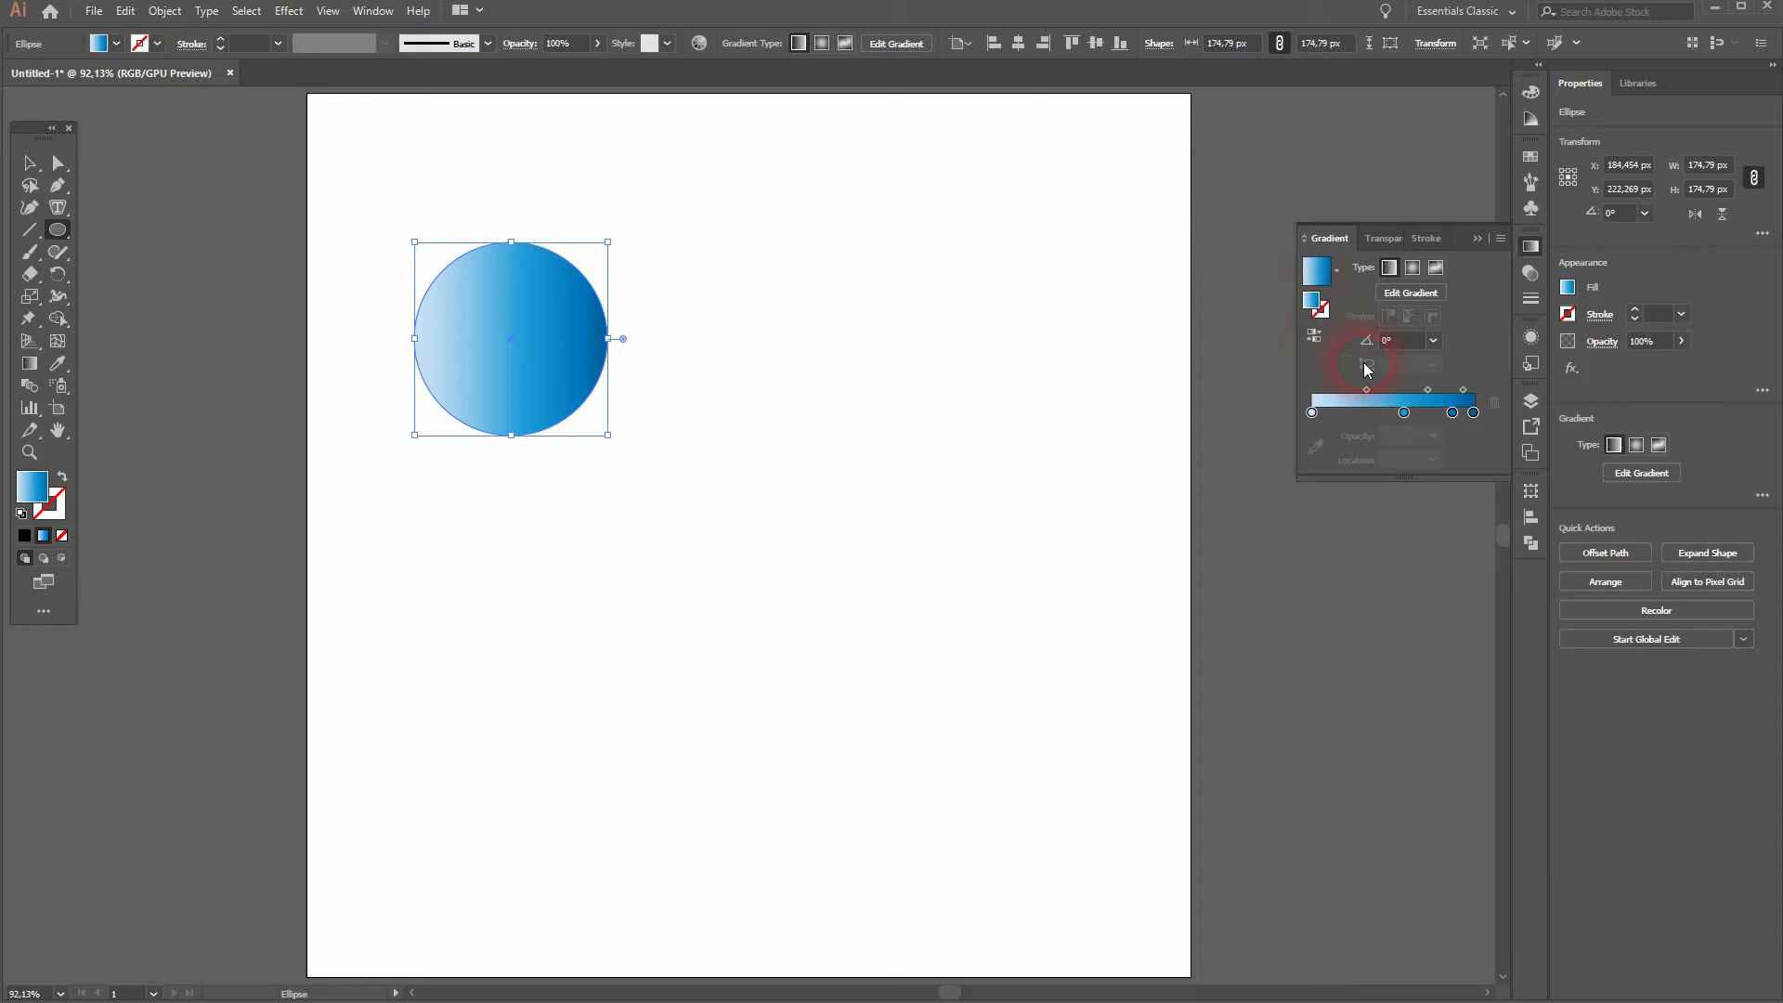
click(1411, 270)
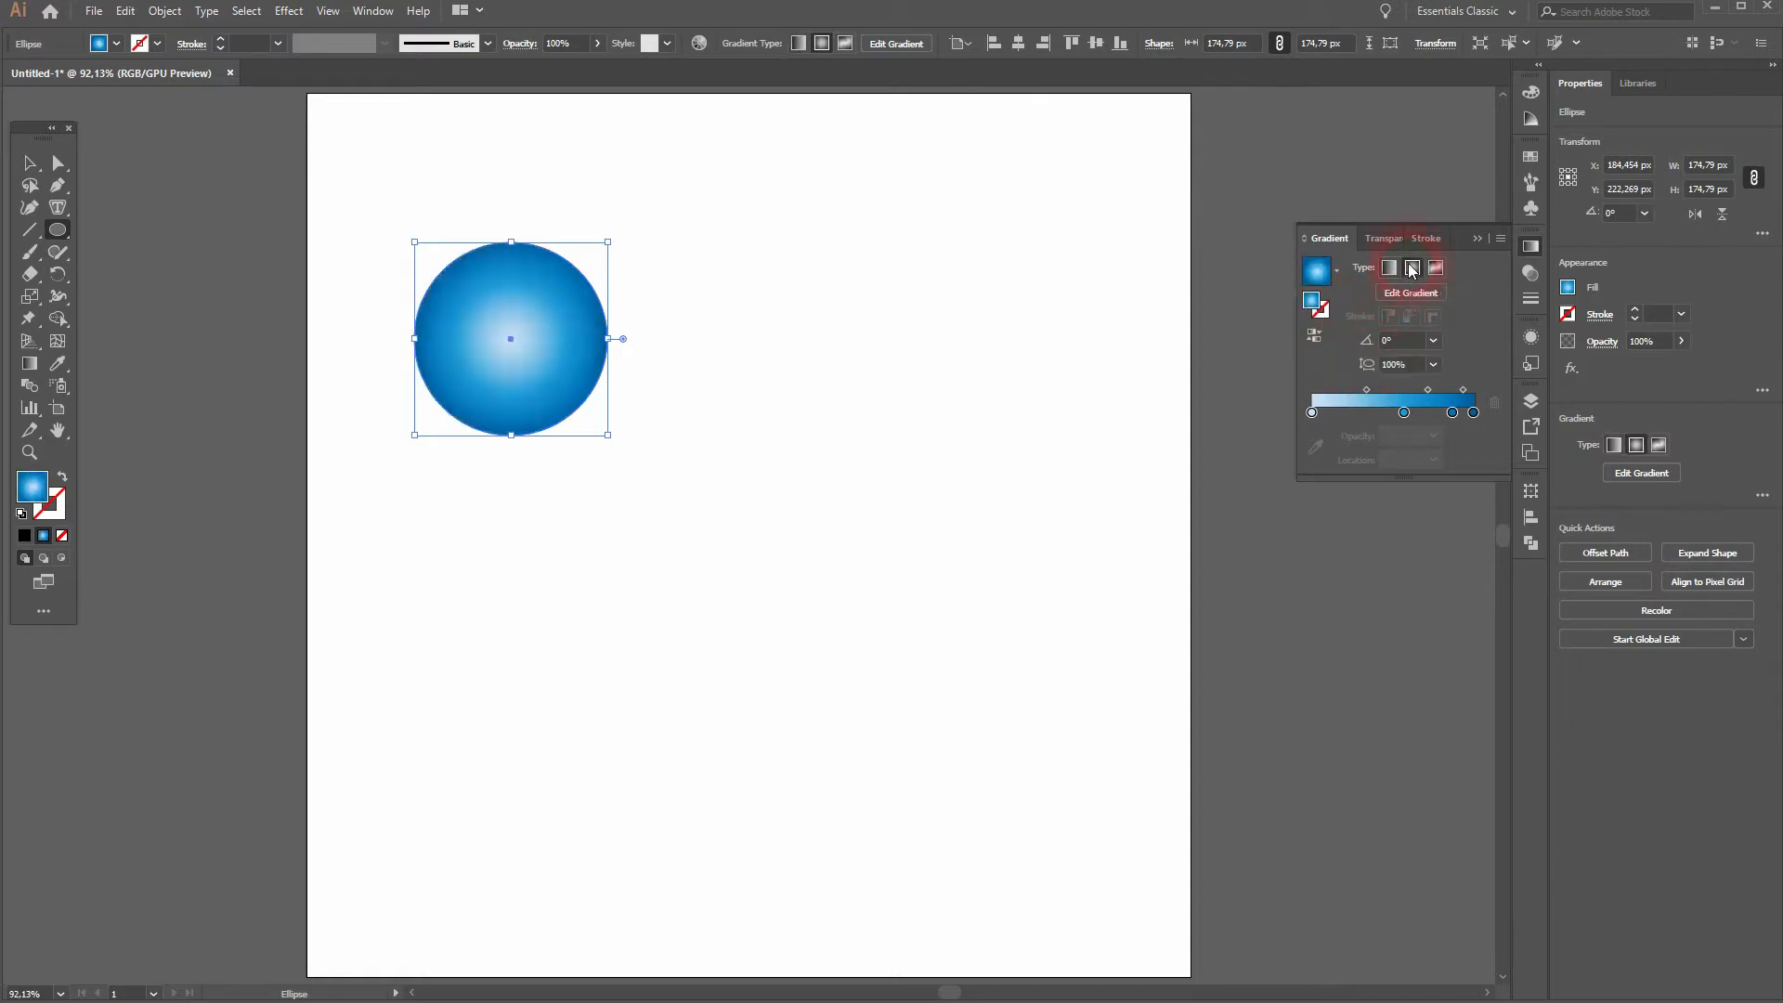
drag(513, 338, 505, 363)
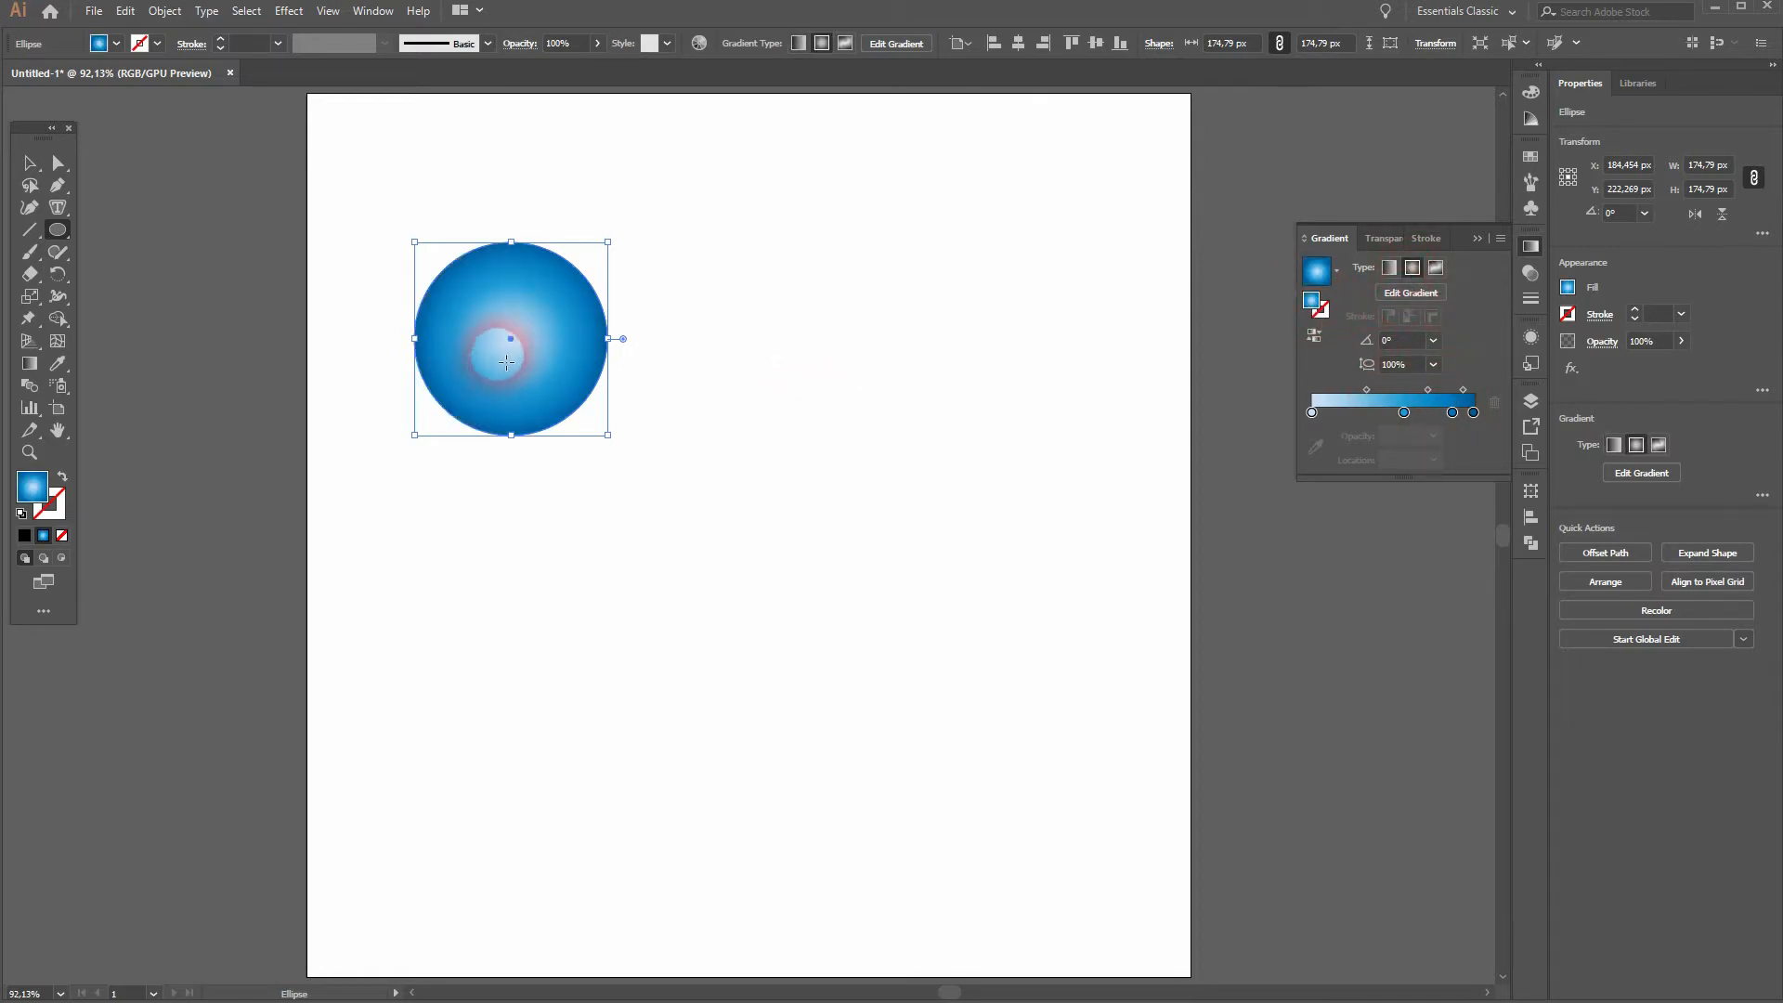
Step: Select the circle and move it toward the page's top-left corner
key(v)
click(516, 310)
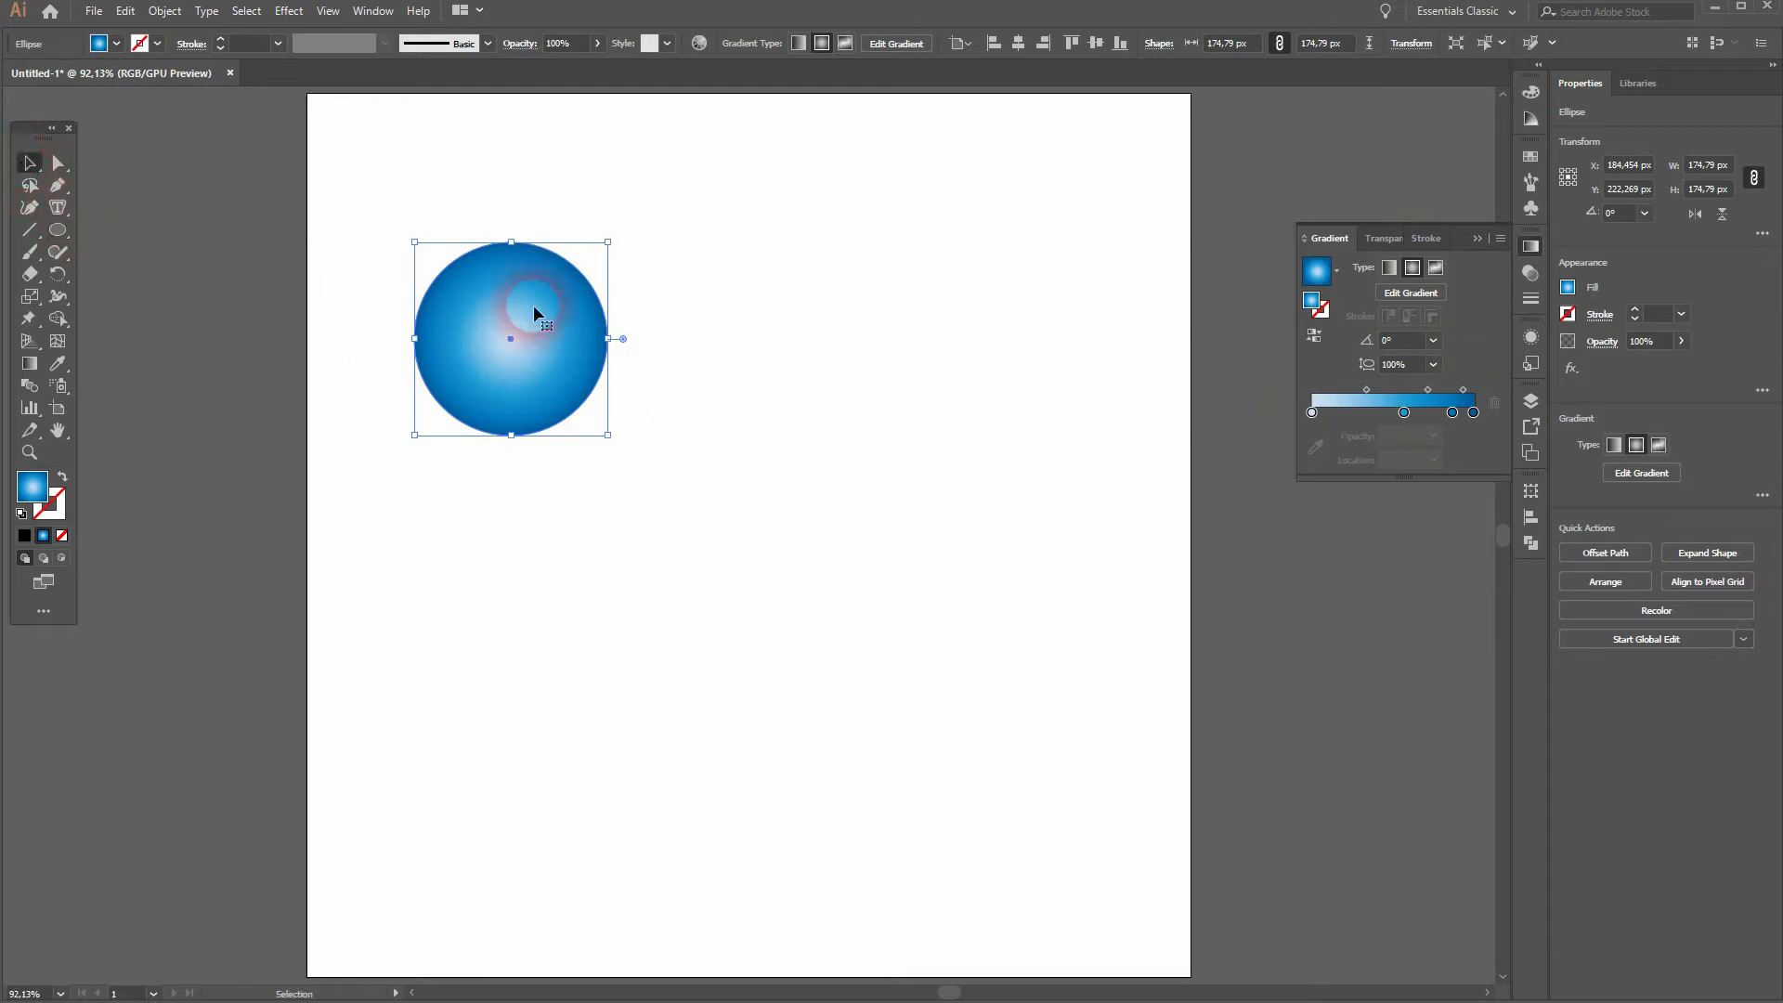
click(793, 401)
double_click(552, 341)
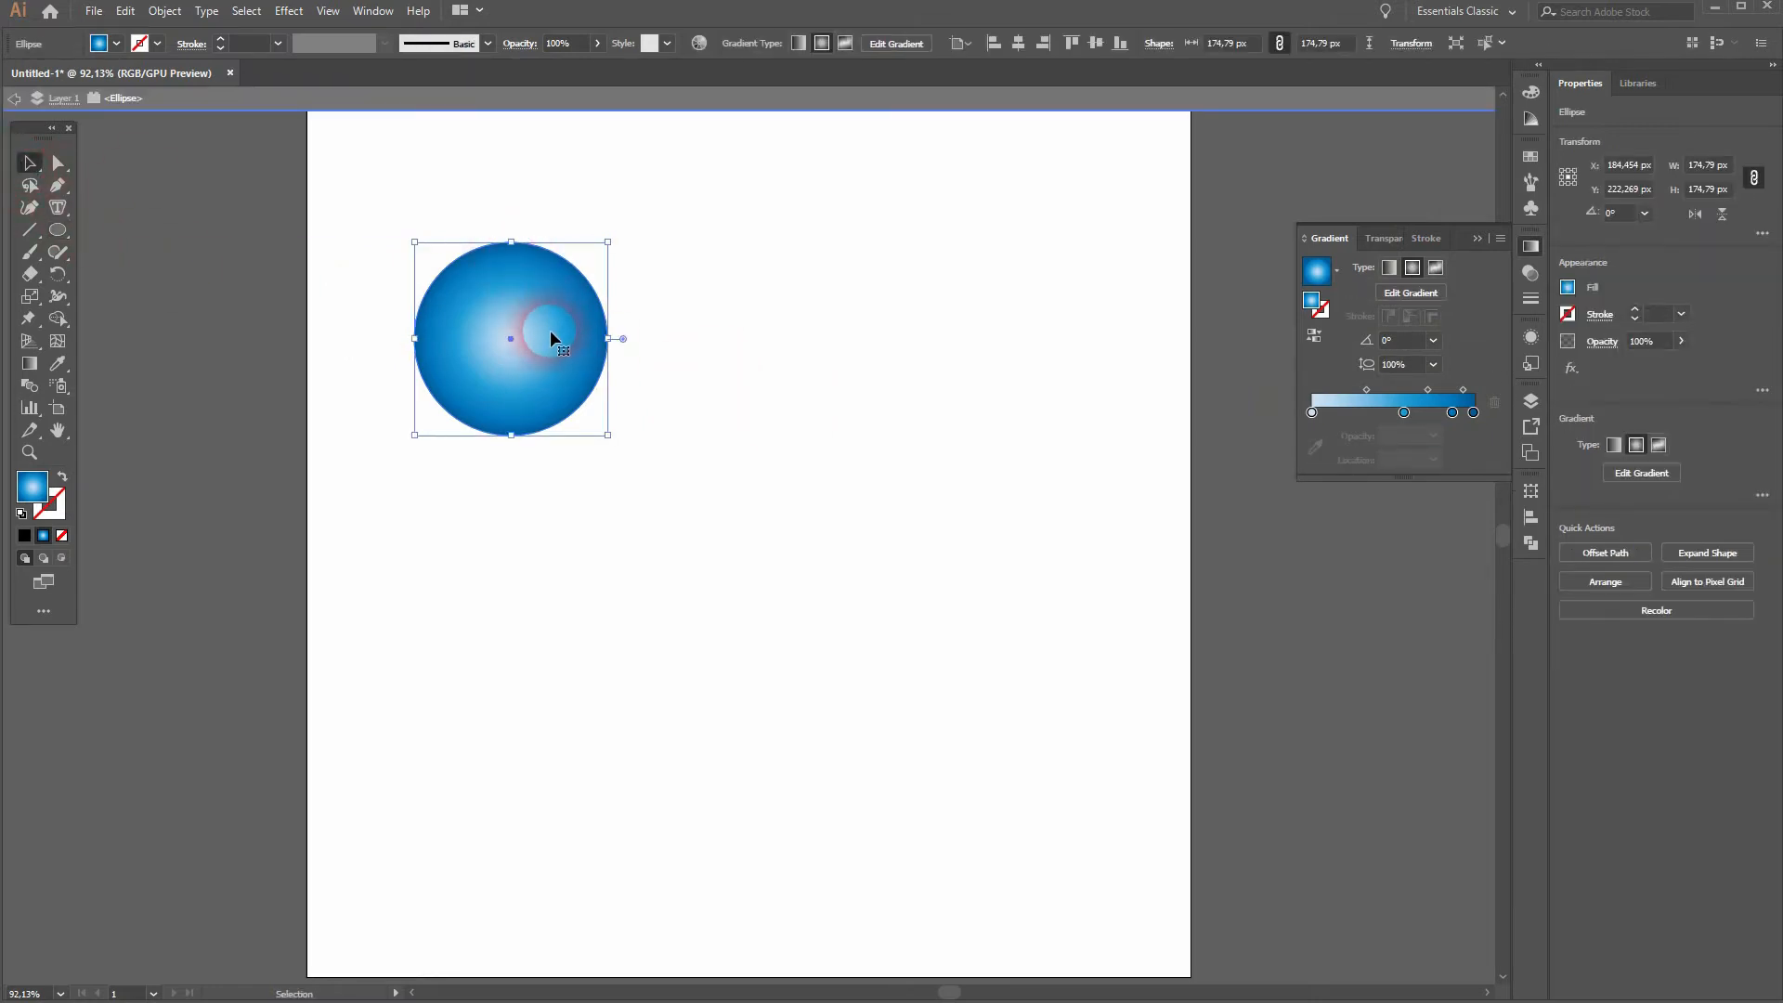
key(Escape)
drag(513, 341, 424, 255)
click(676, 342)
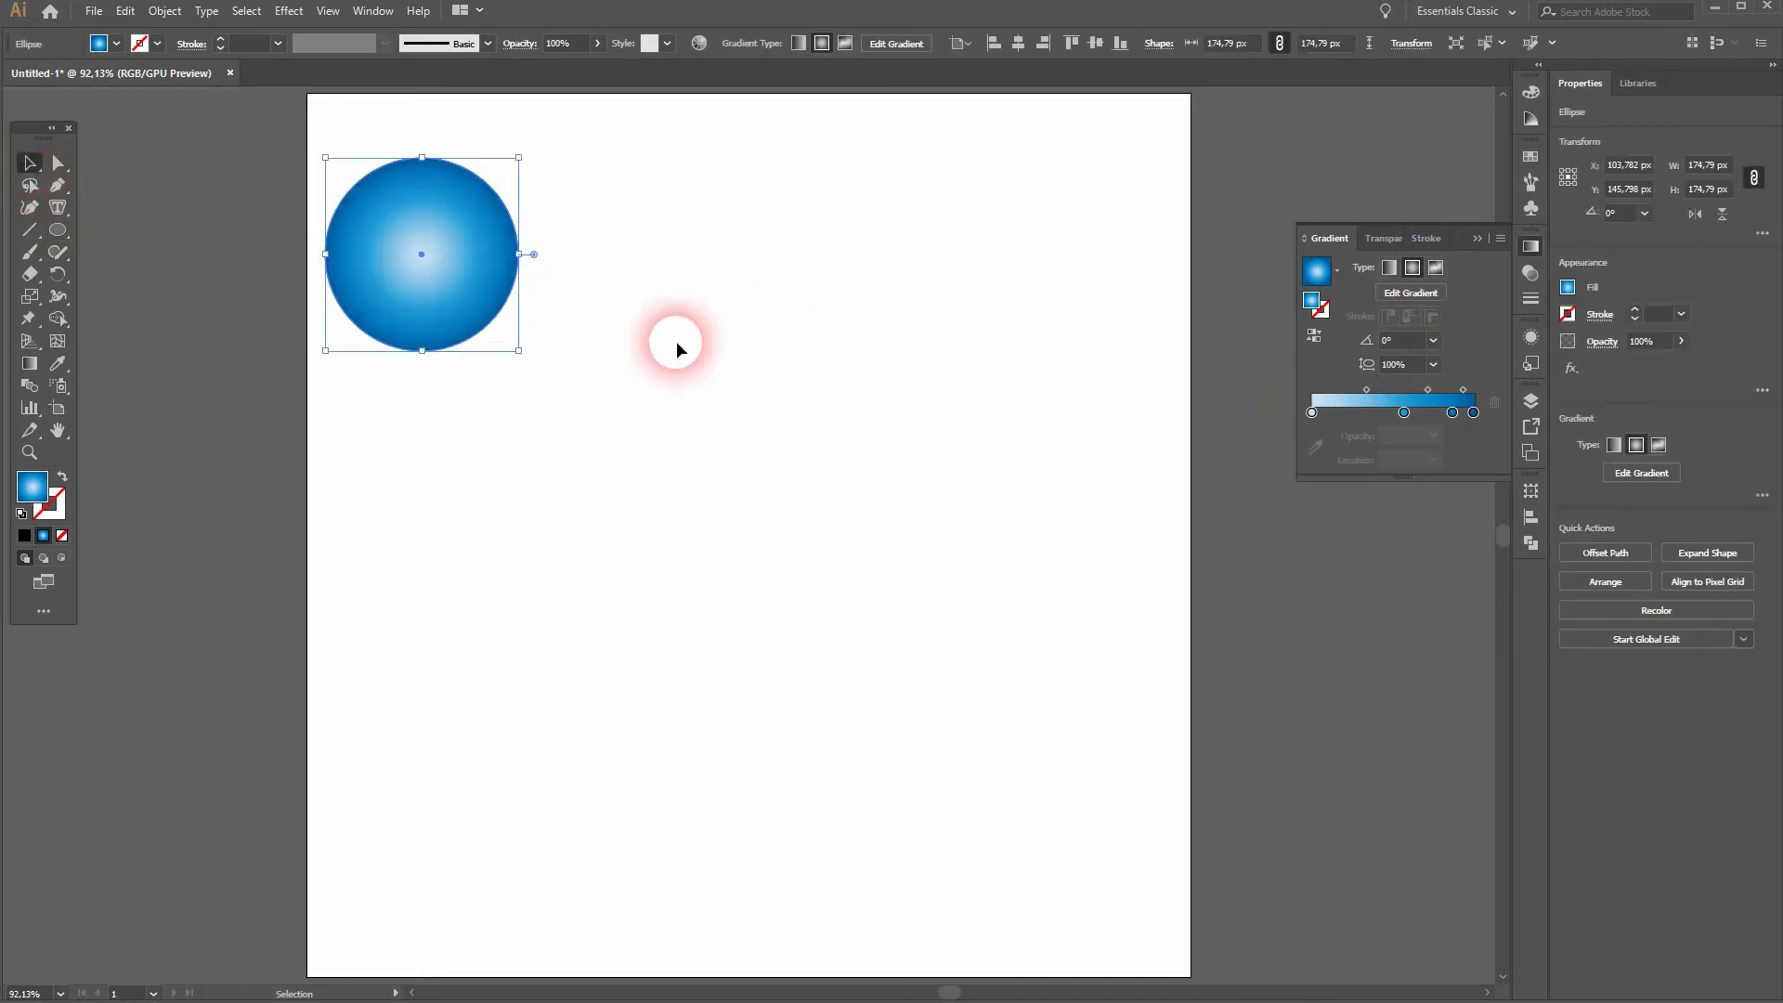
Step: Draw a radial-gradient star and place it just right of the circle
click(59, 229)
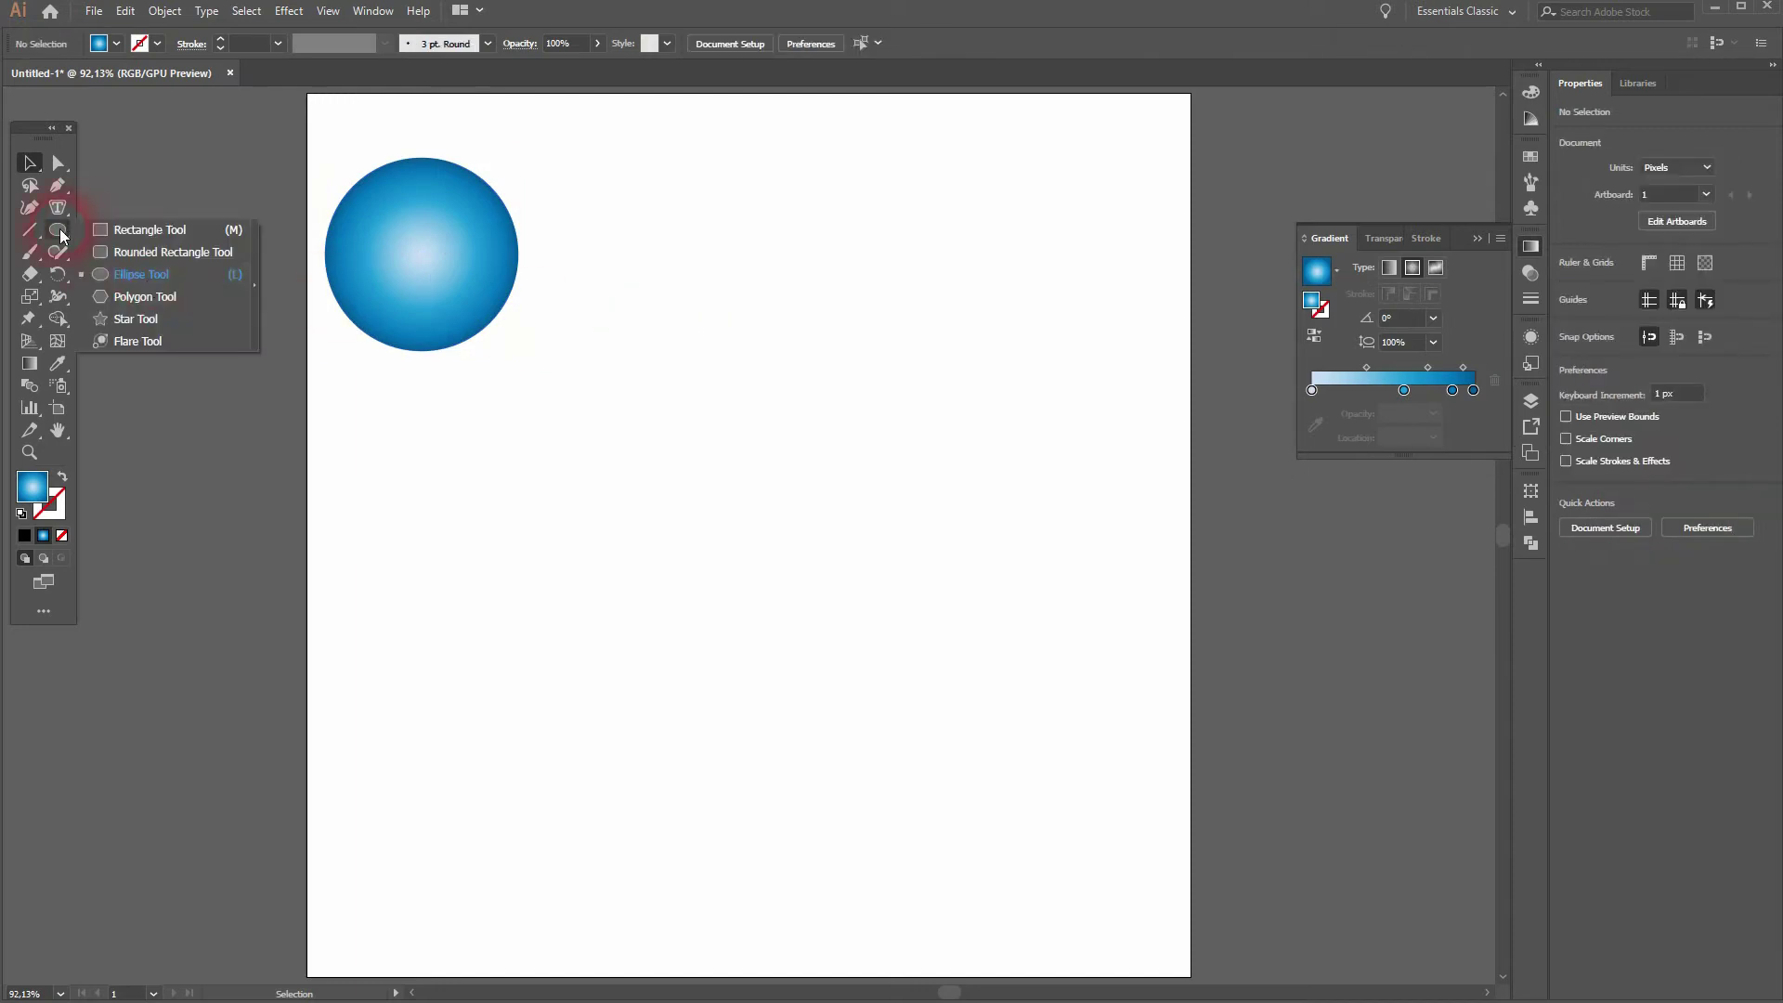
click(154, 293)
drag(666, 246, 753, 317)
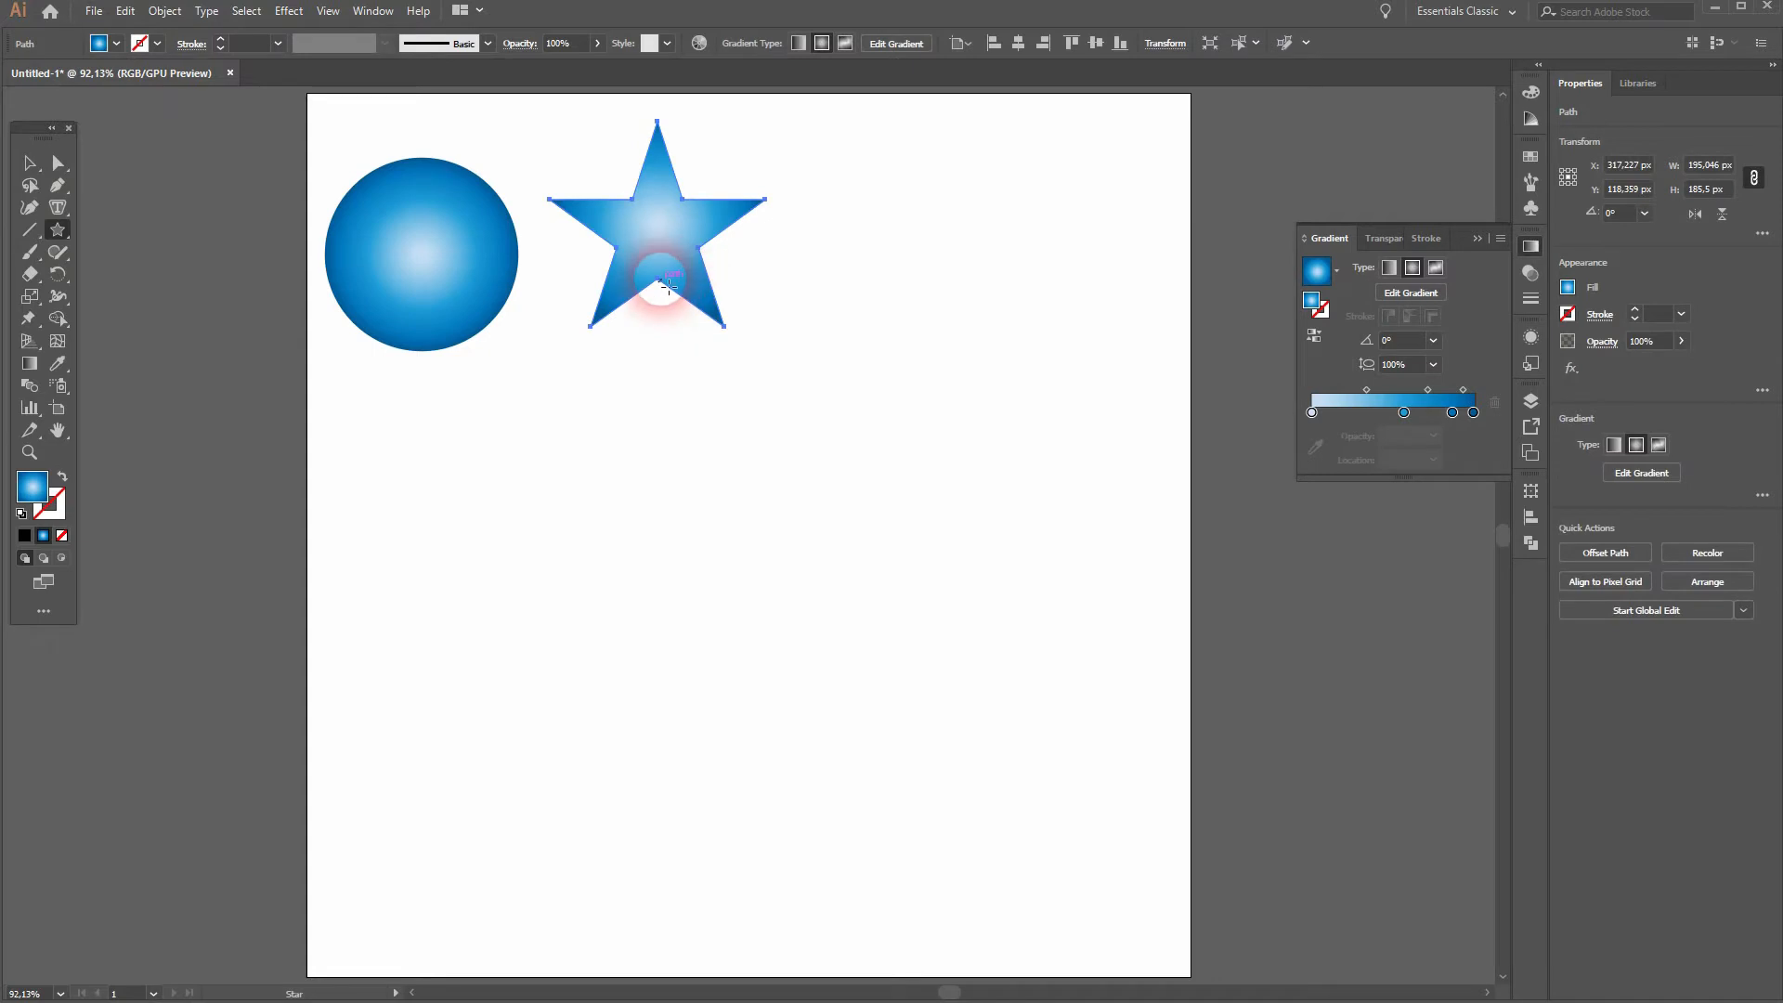
key(v)
drag(656, 251, 679, 276)
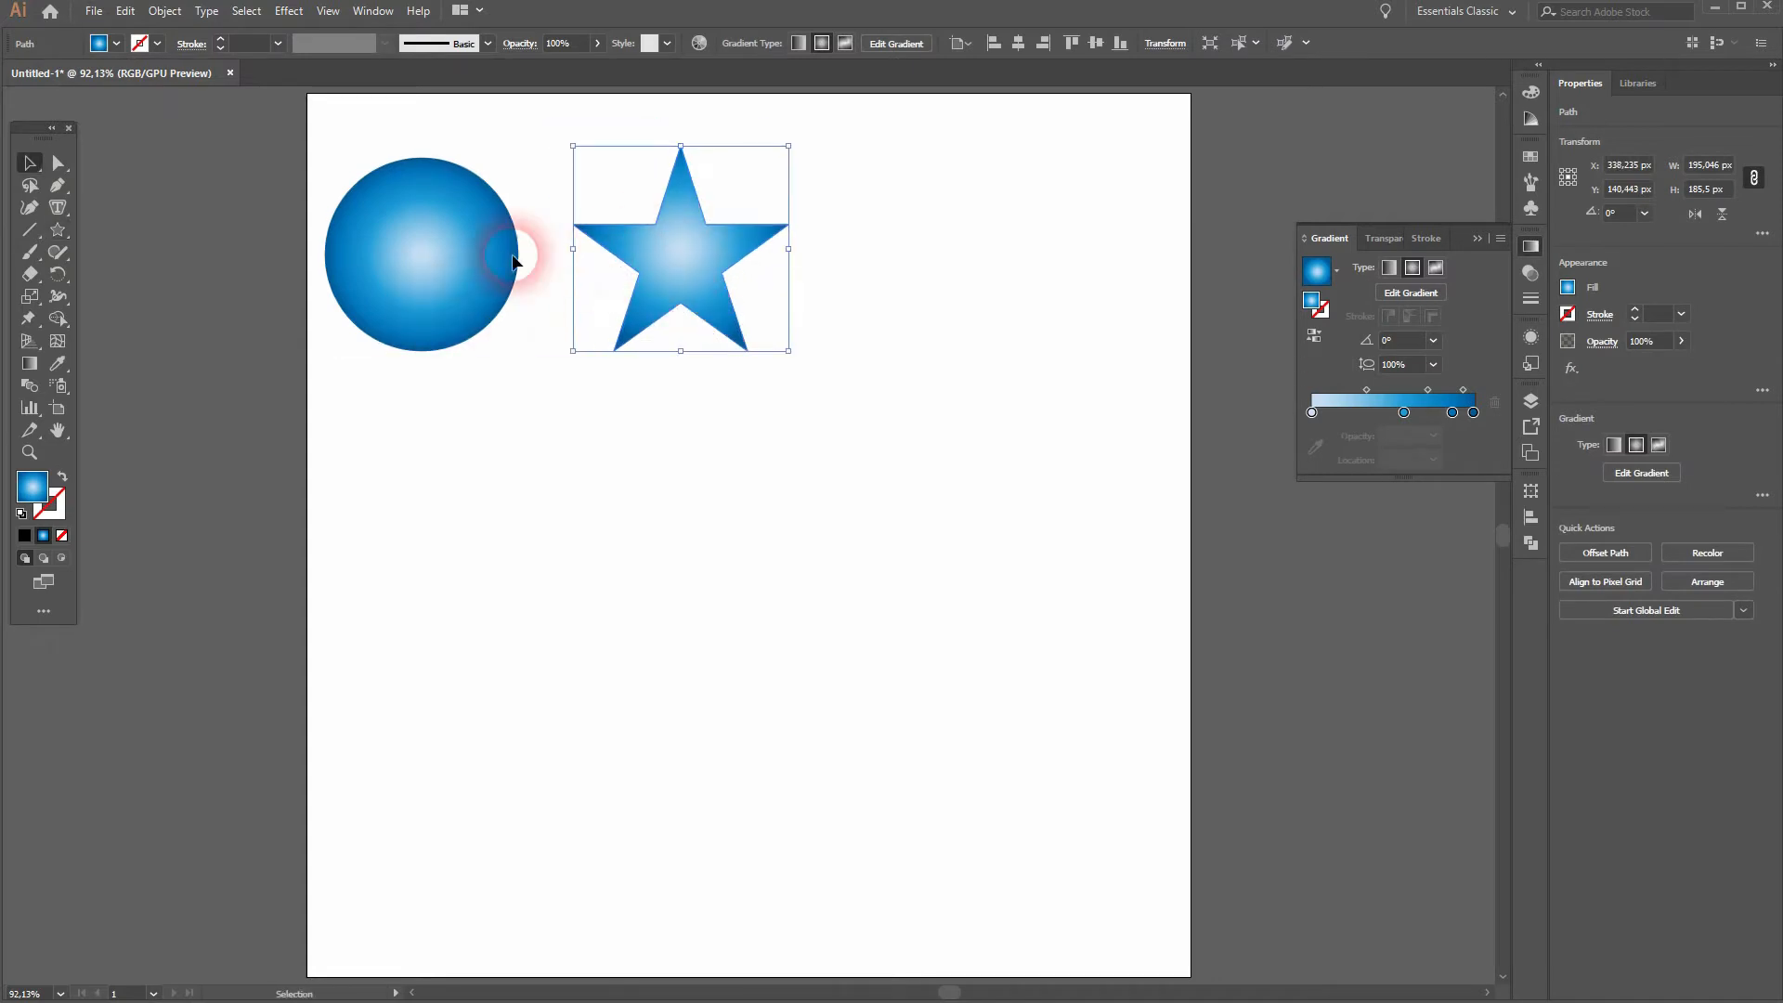
click(591, 474)
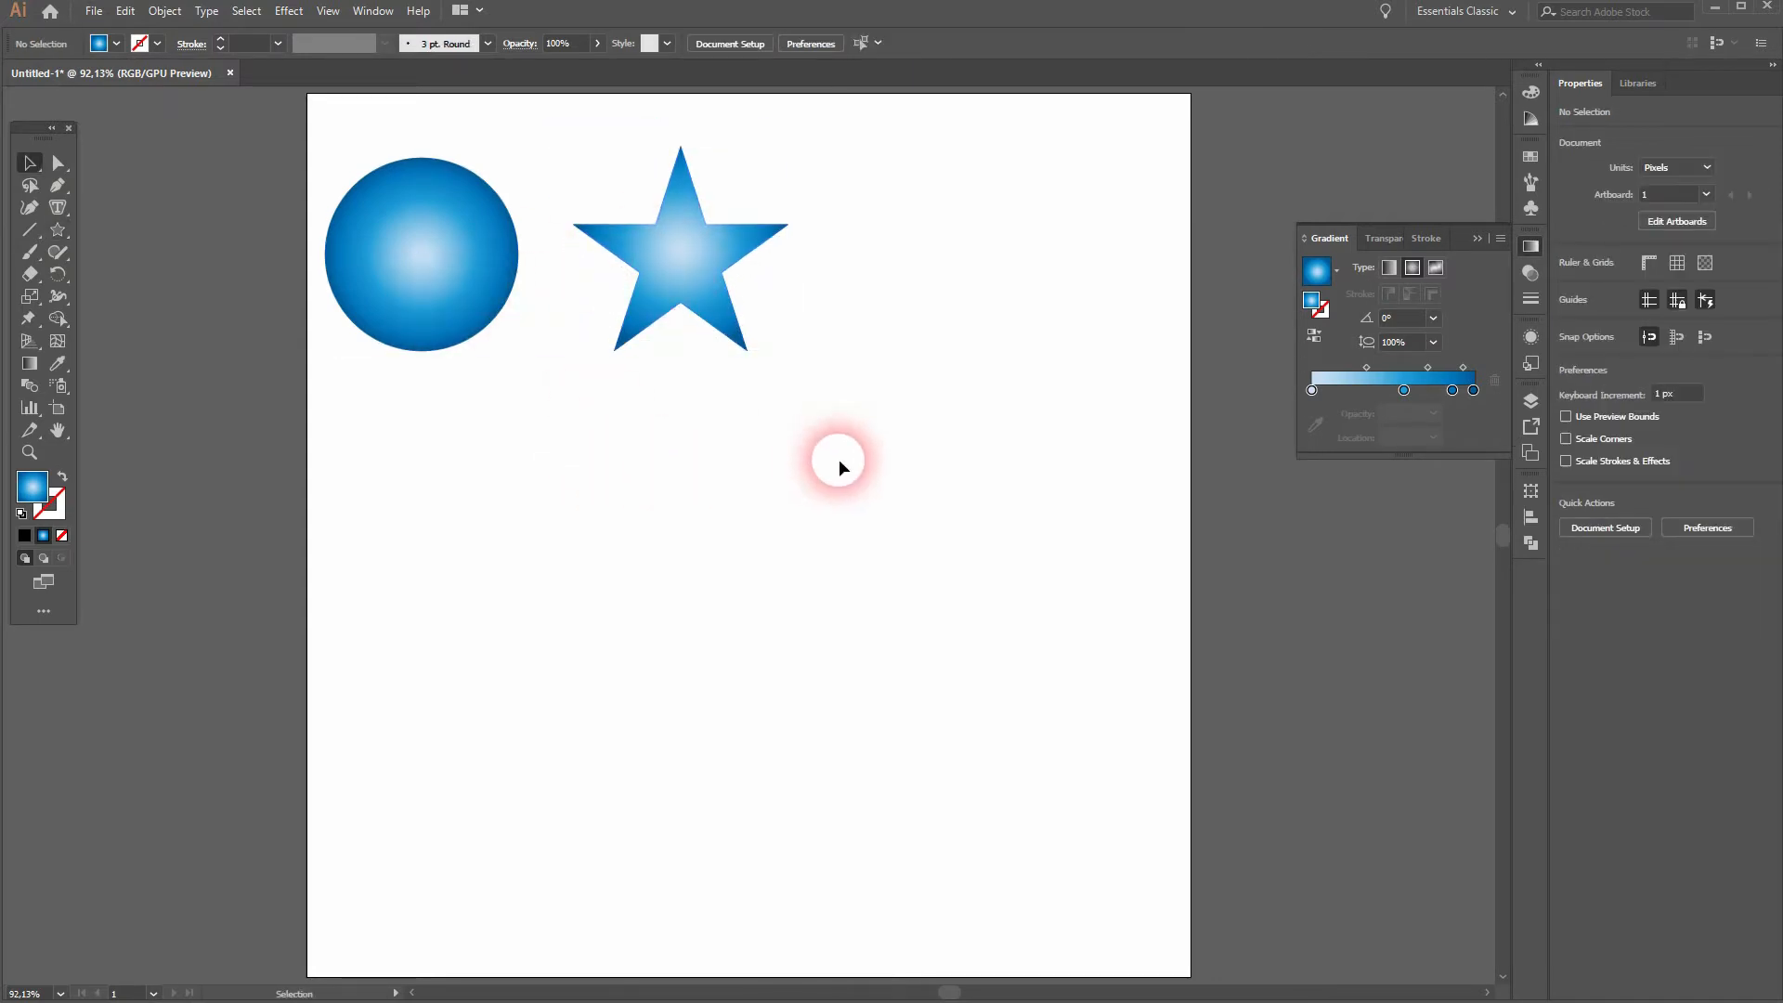
Step: Create a 250 px by 250 px circle lower right via the Ellipse size dialog
click(1477, 240)
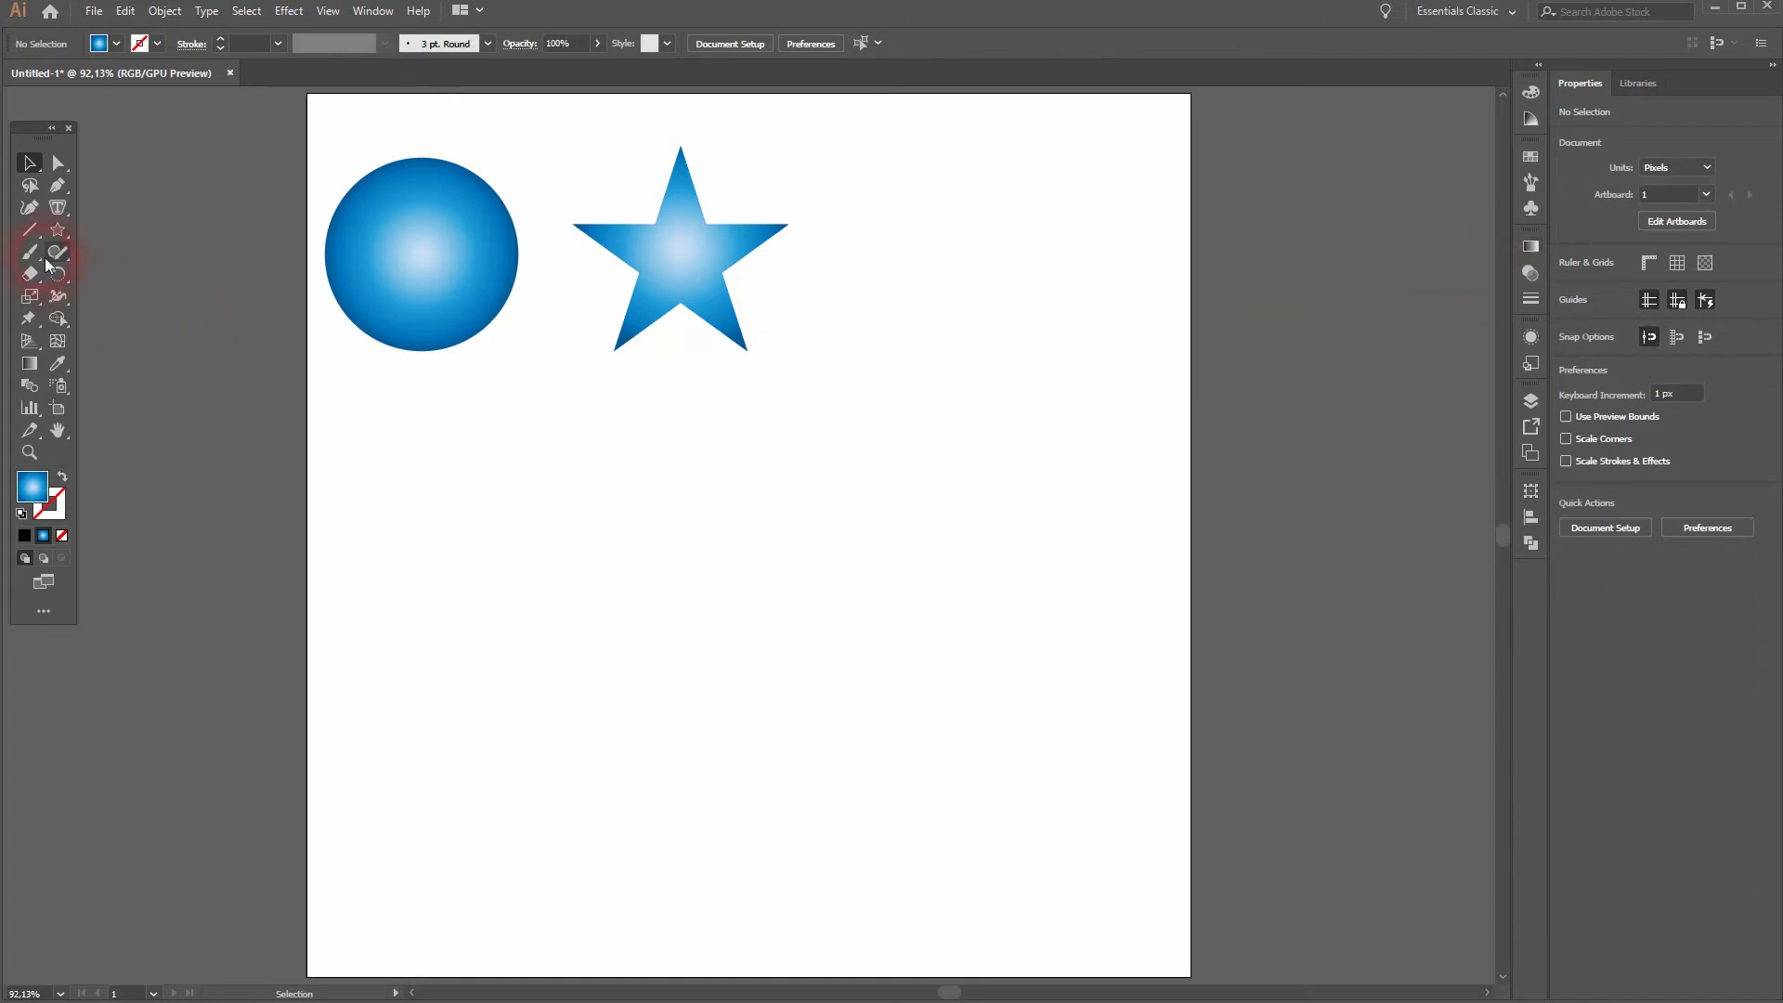
click(61, 232)
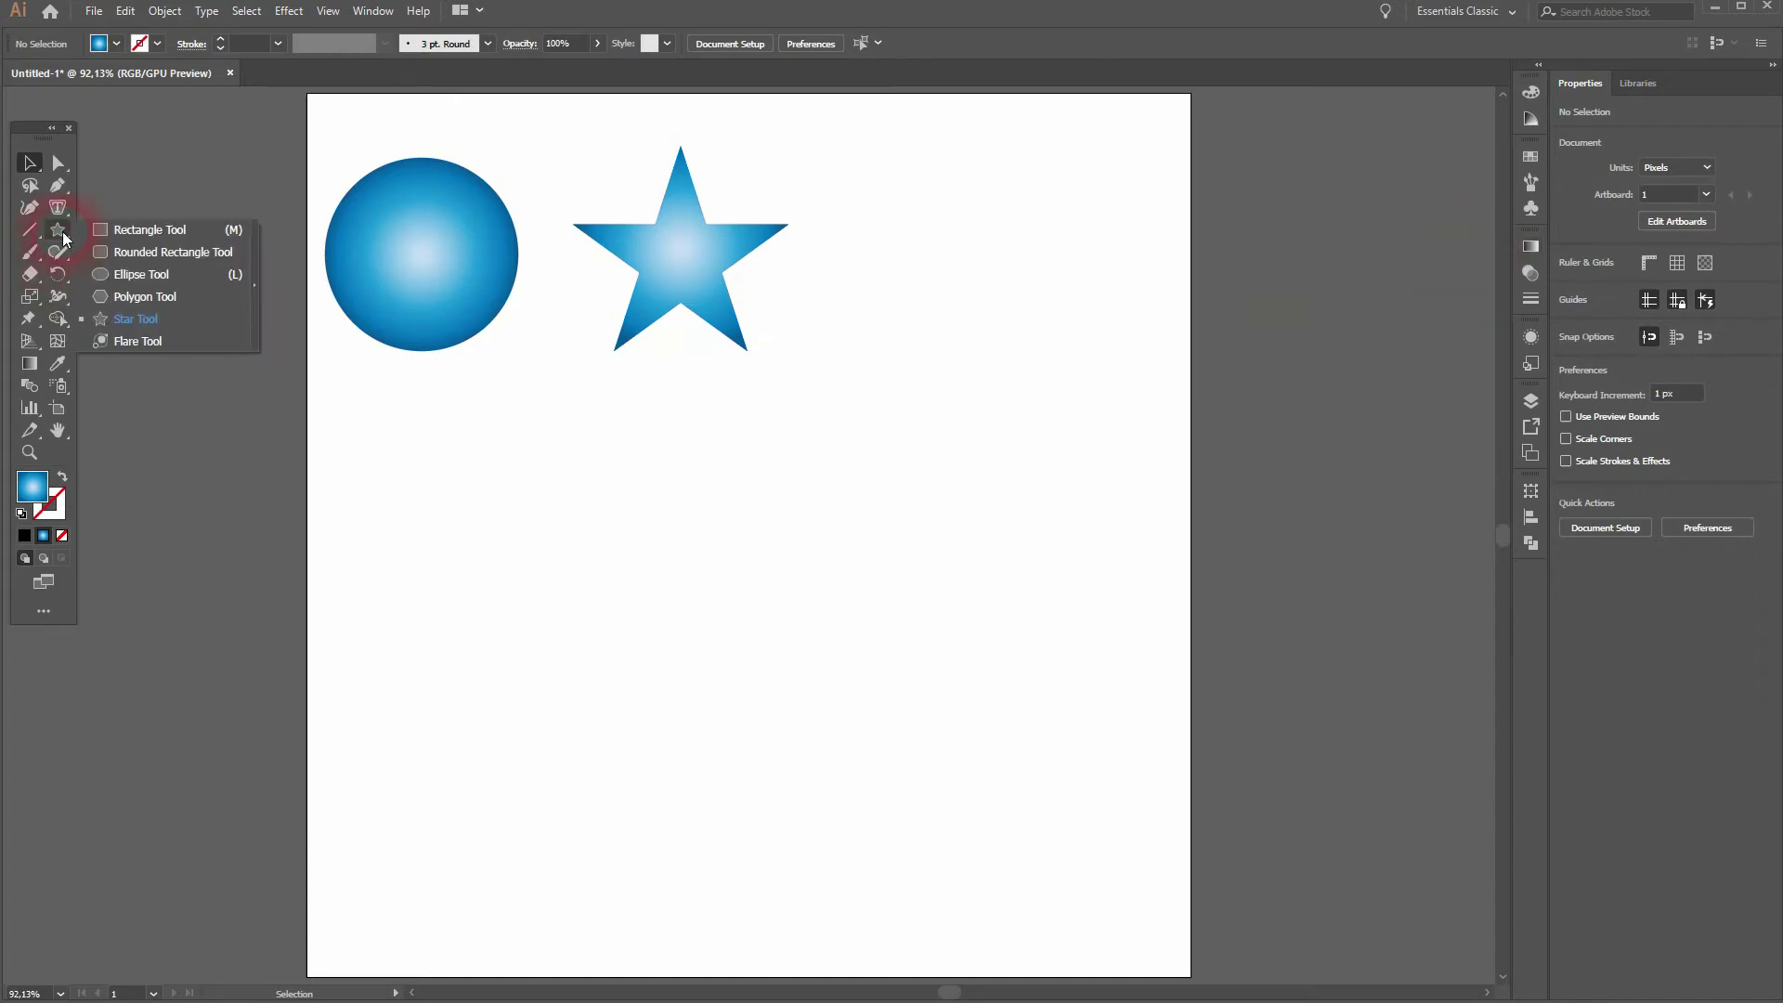
click(151, 278)
click(740, 562)
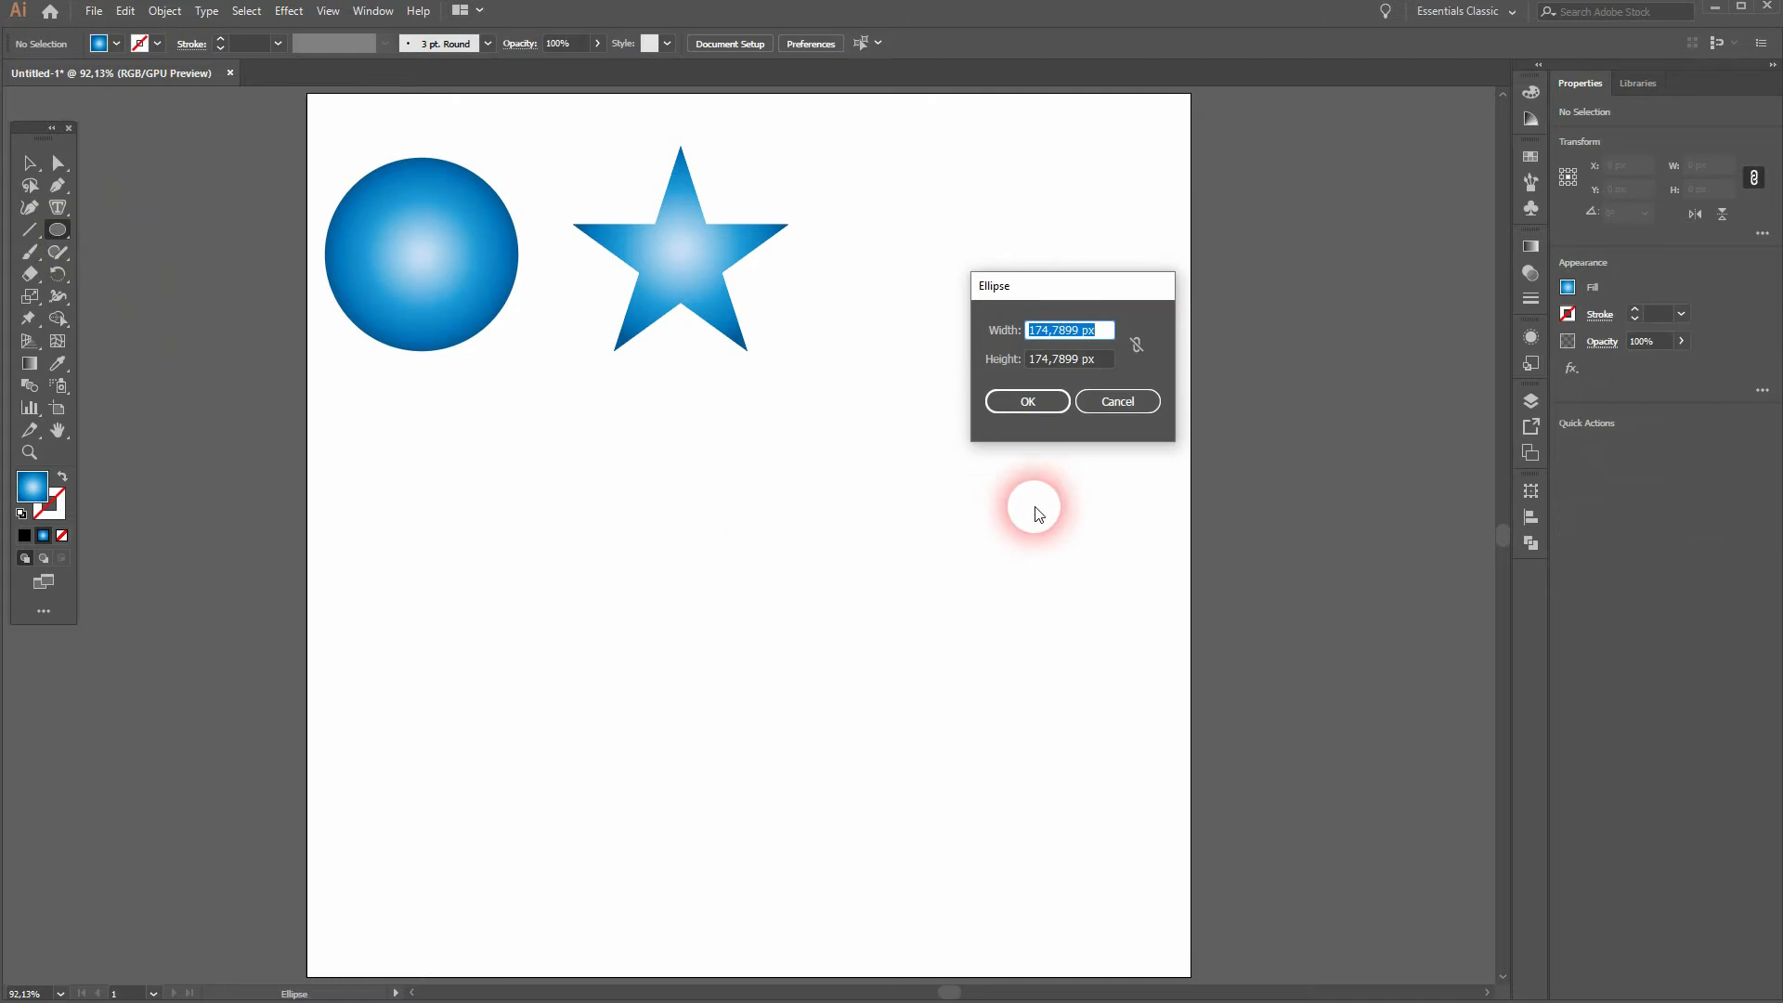
text(250)
key(Tab)
text(250)
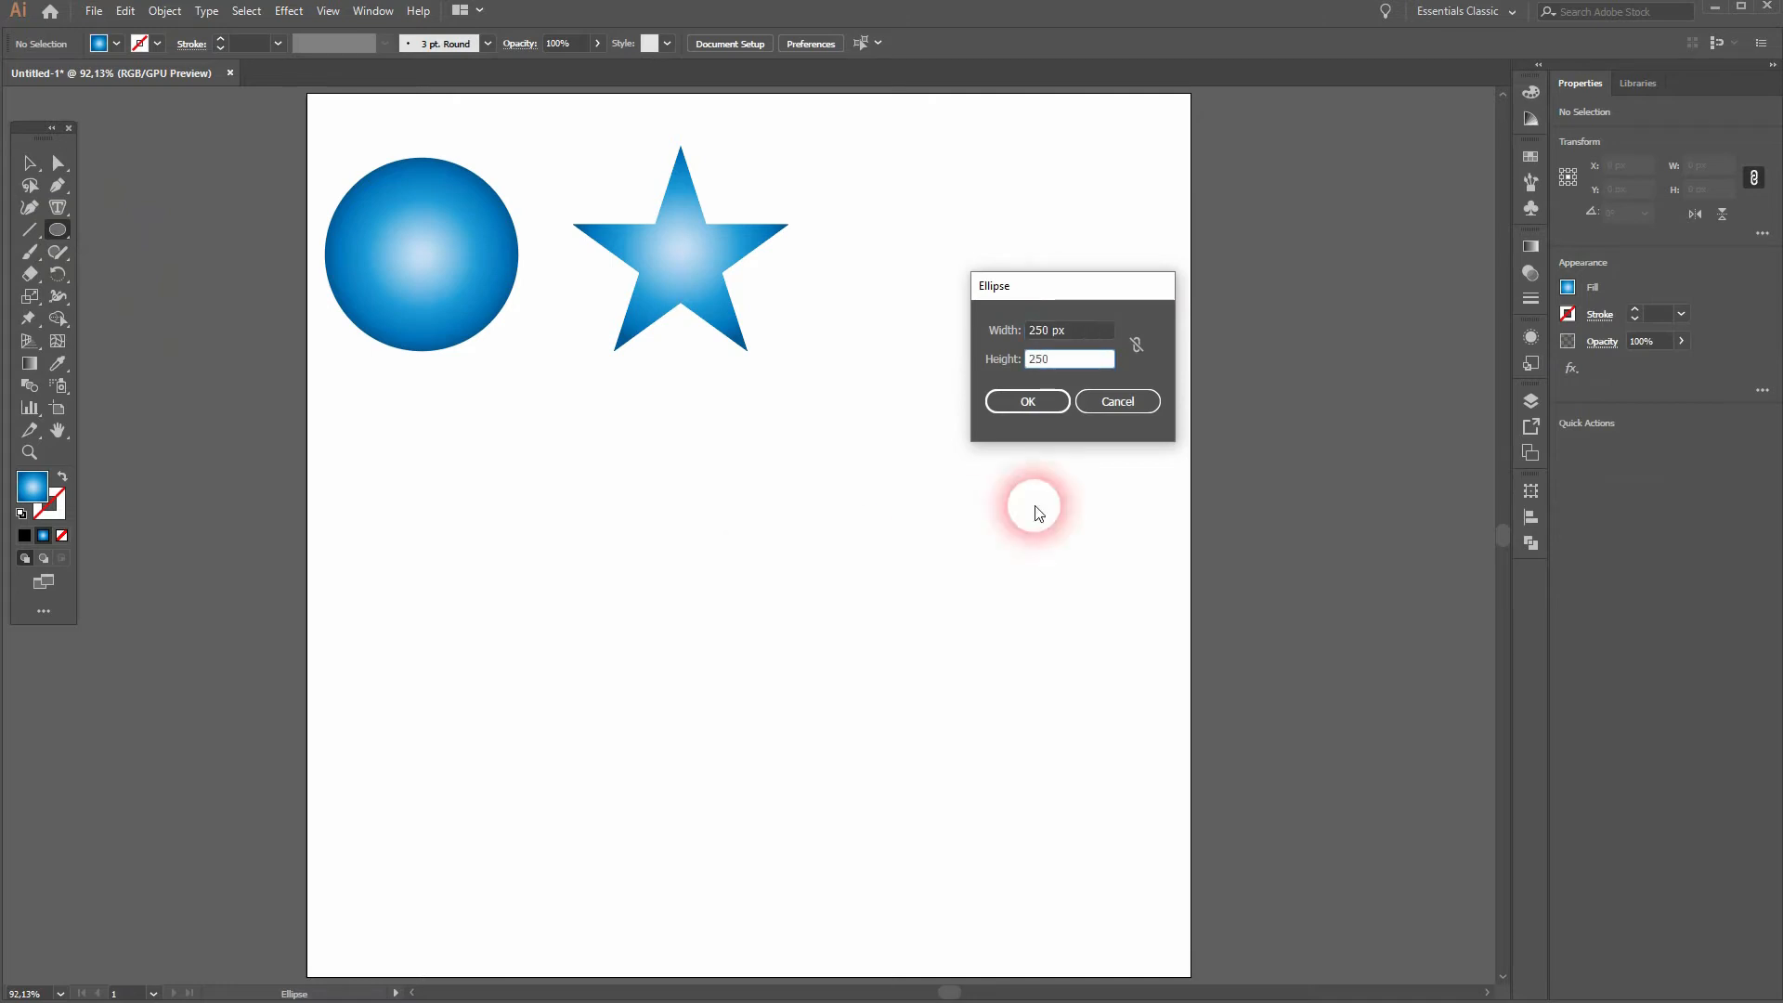
click(1035, 403)
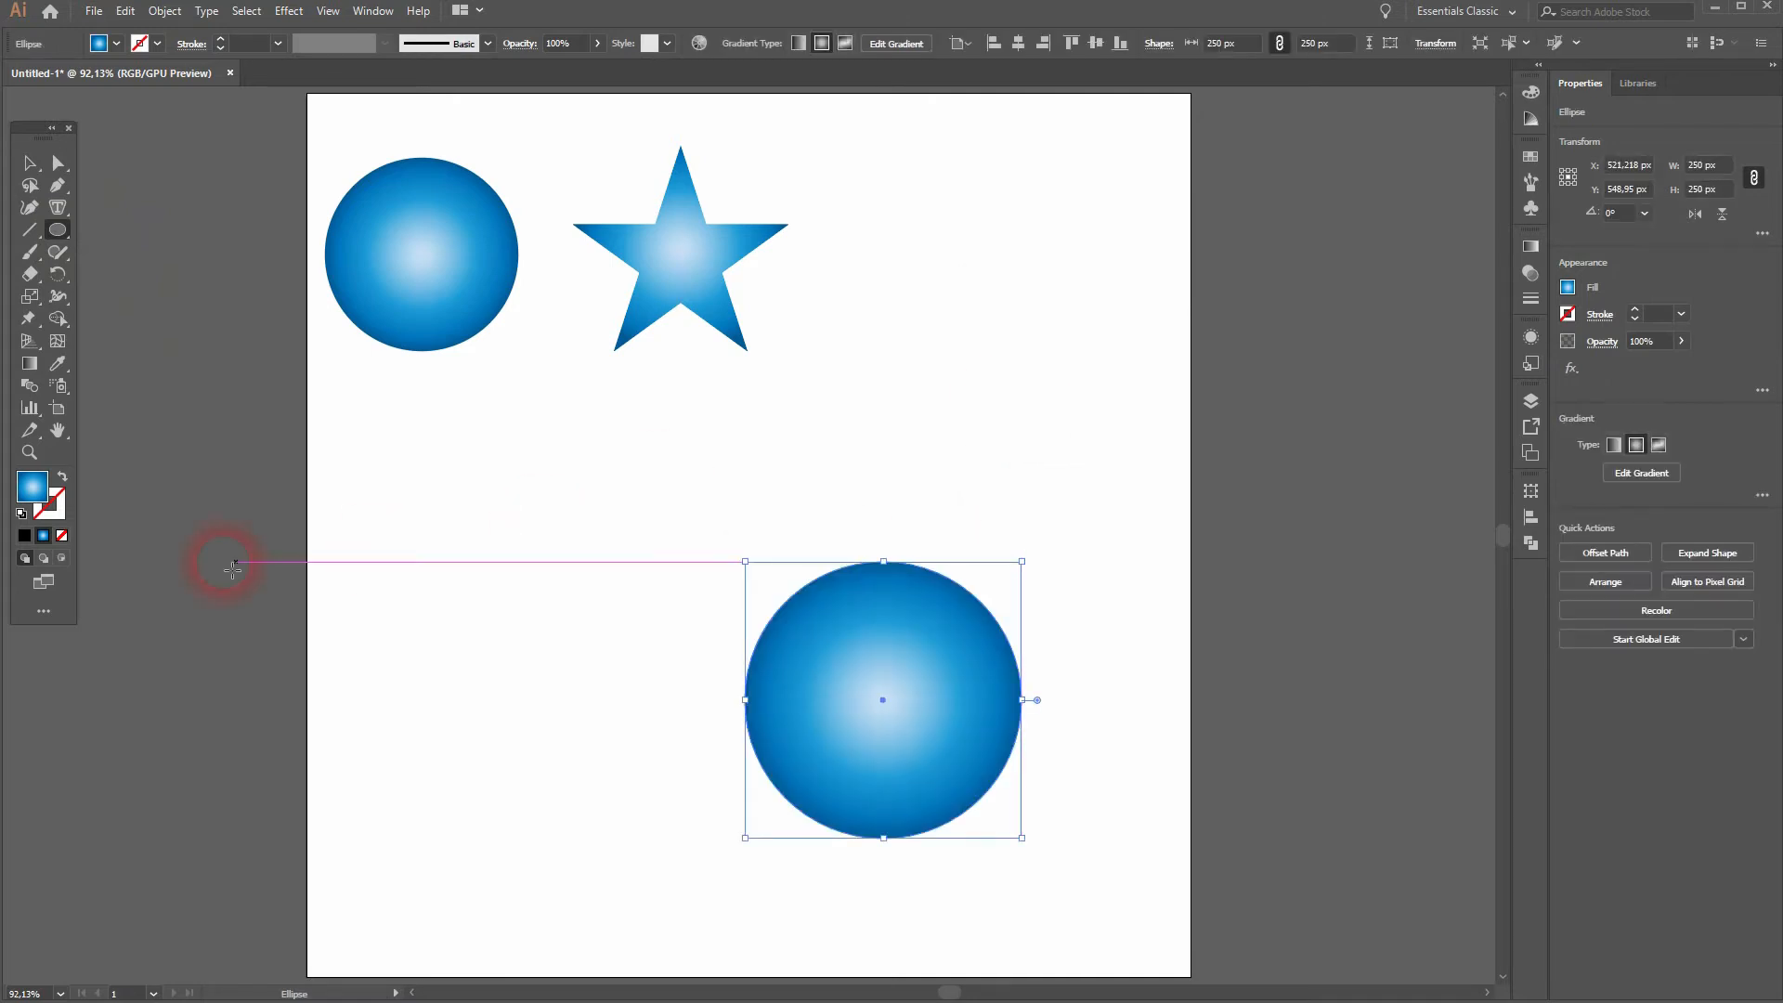
Step: Turn the new circle into a hollow ring with a 24 pt black outline and show the Stroke panel
click(64, 479)
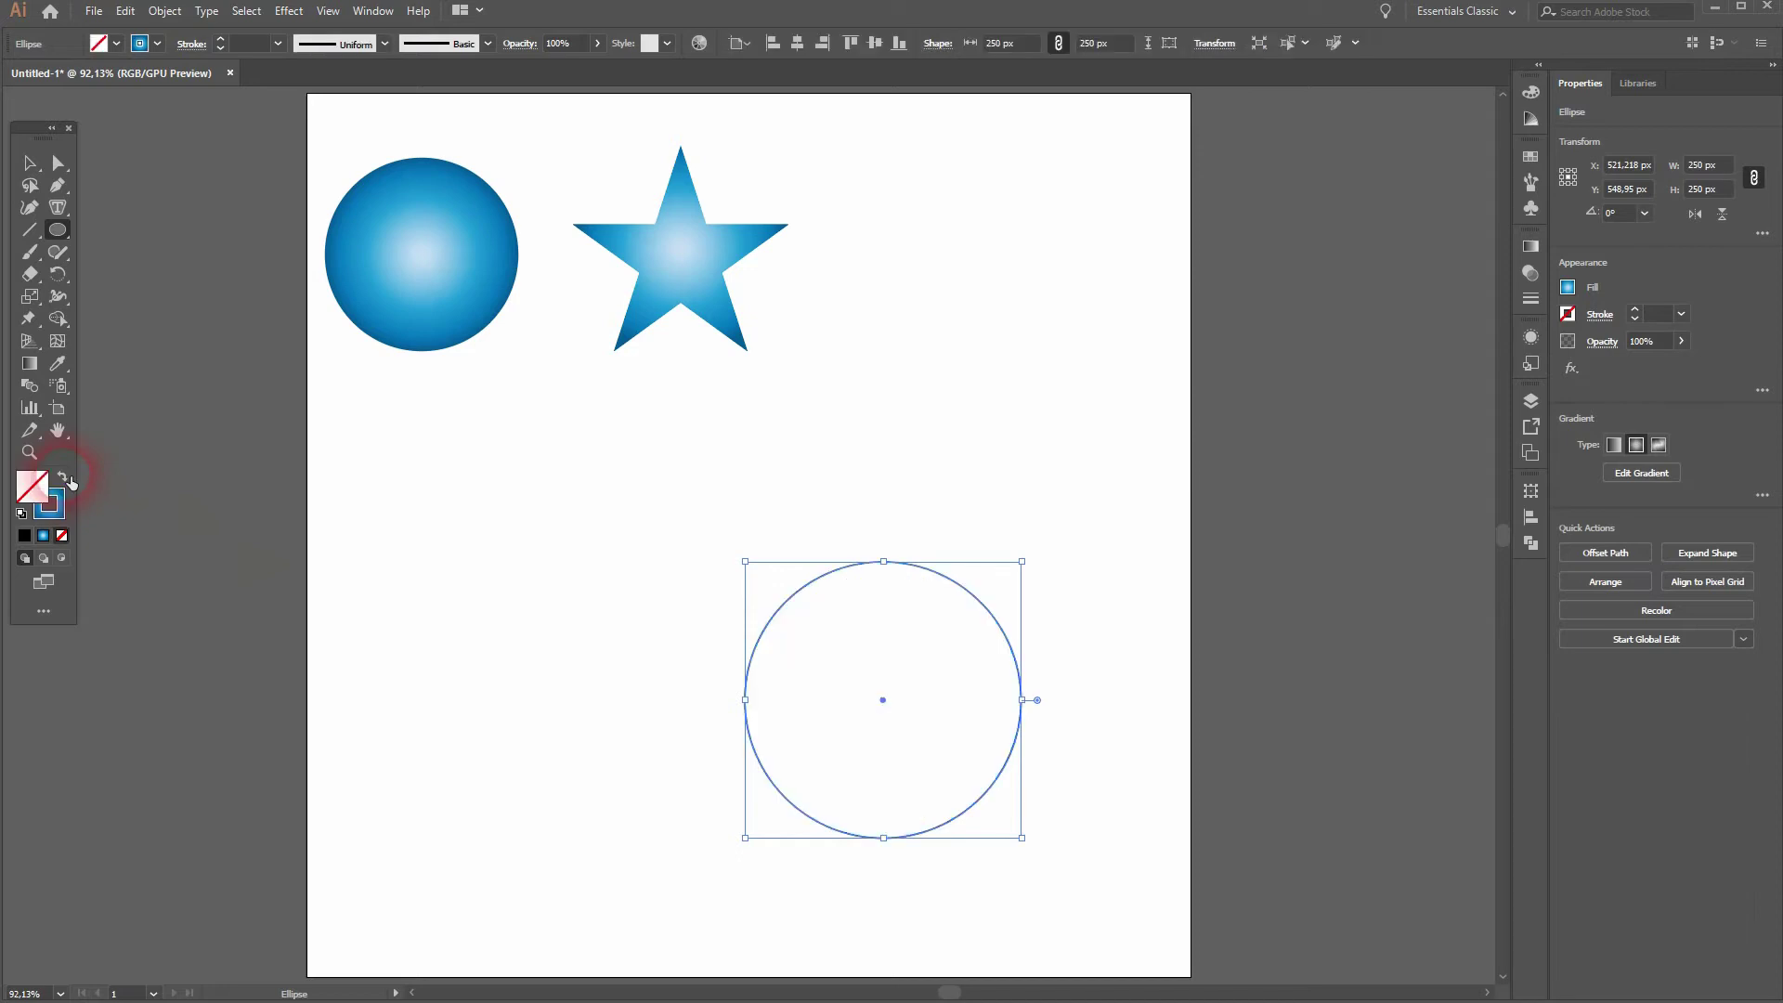
click(160, 41)
click(68, 82)
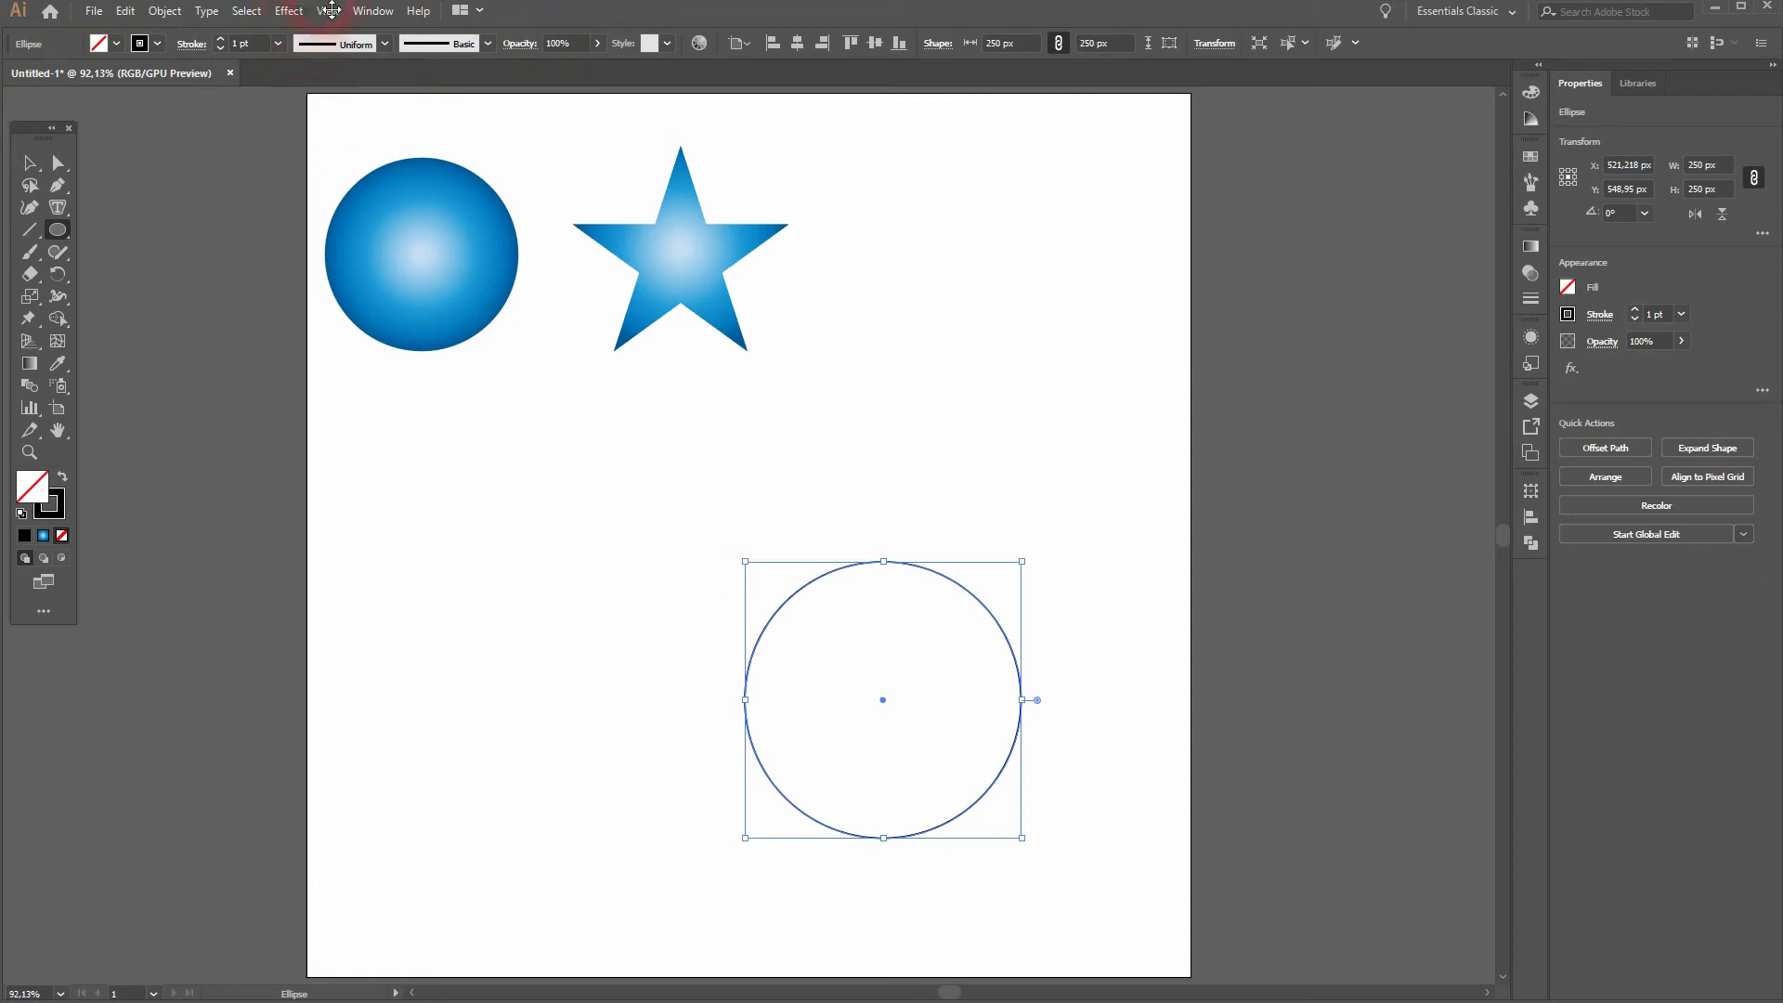
drag(221, 39, 221, 38)
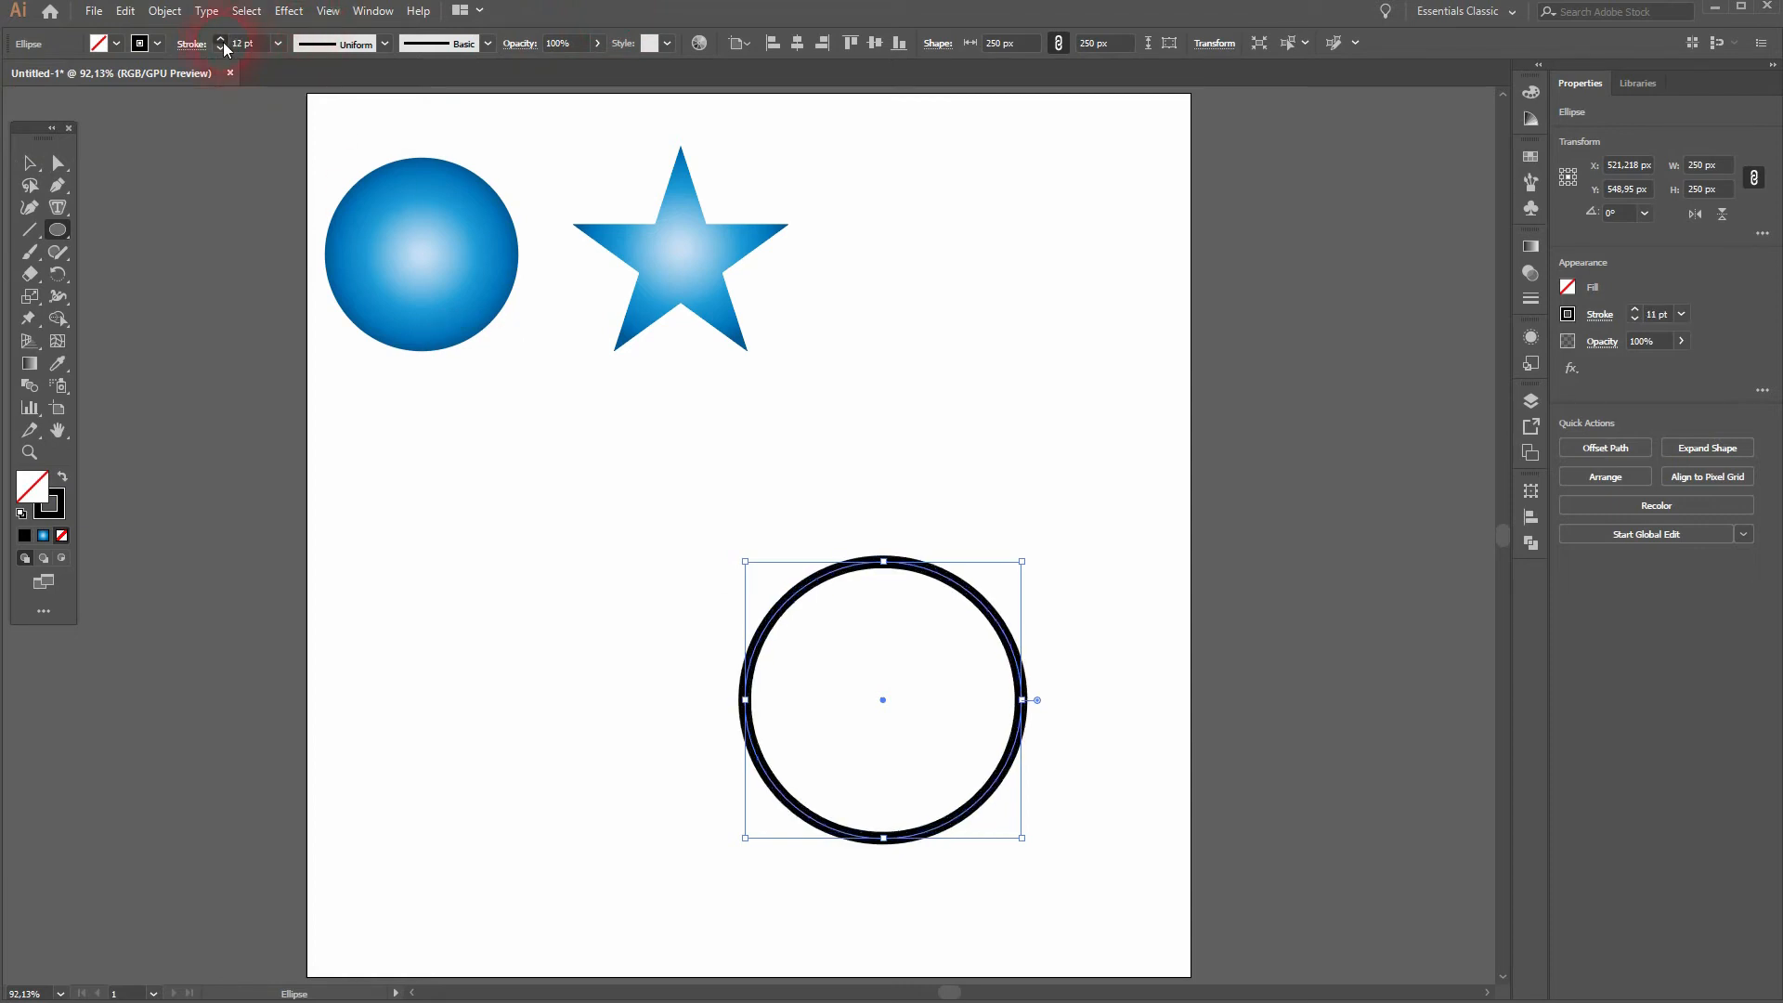
click(373, 11)
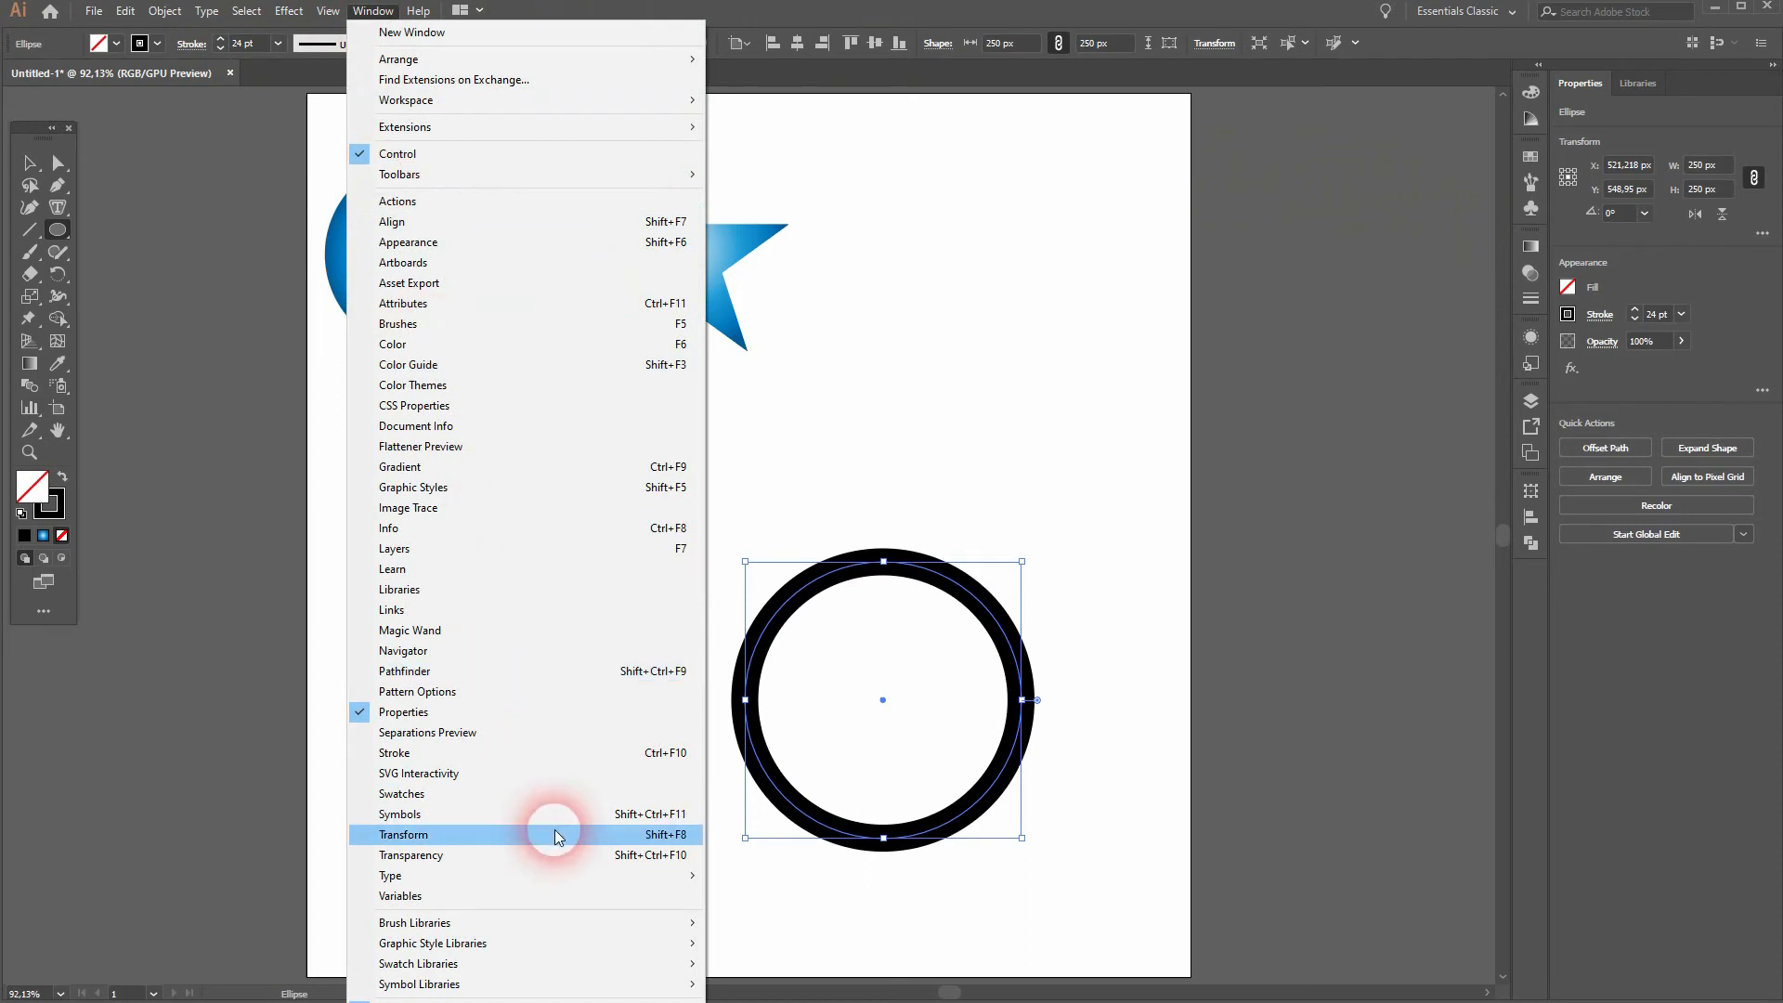
click(555, 752)
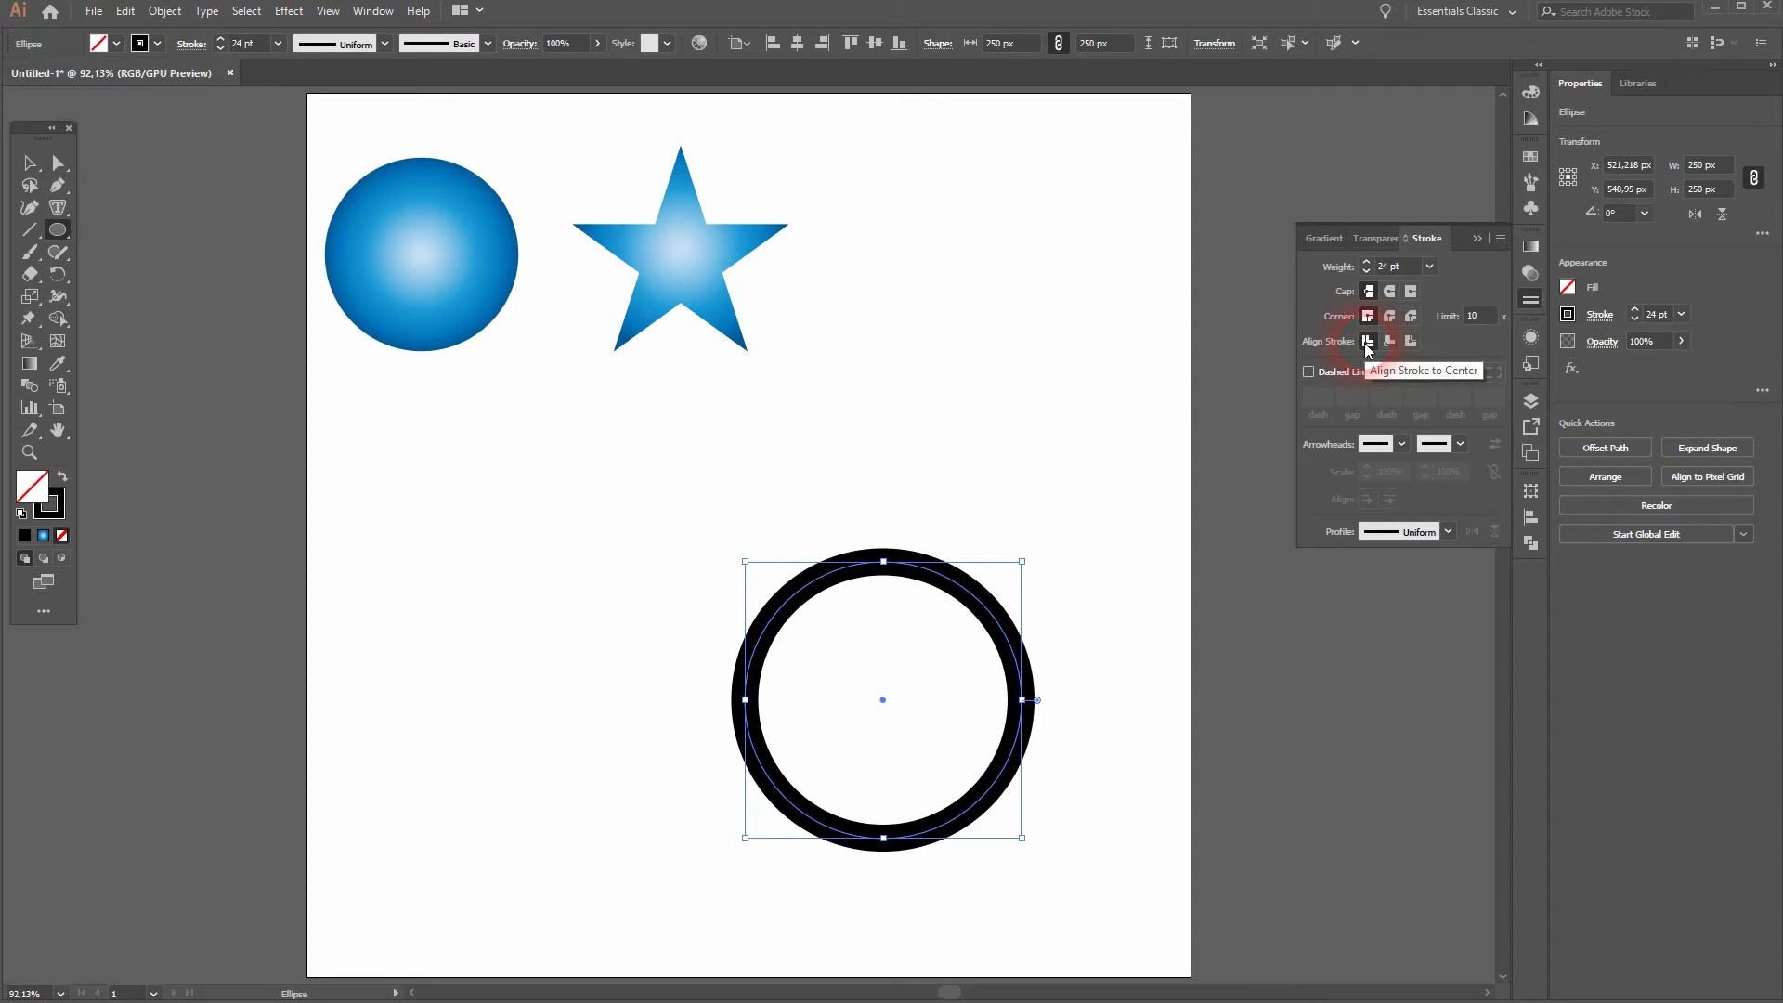
Step: Move the blue gradient onto the ring's outline and remove its fill
click(1532, 251)
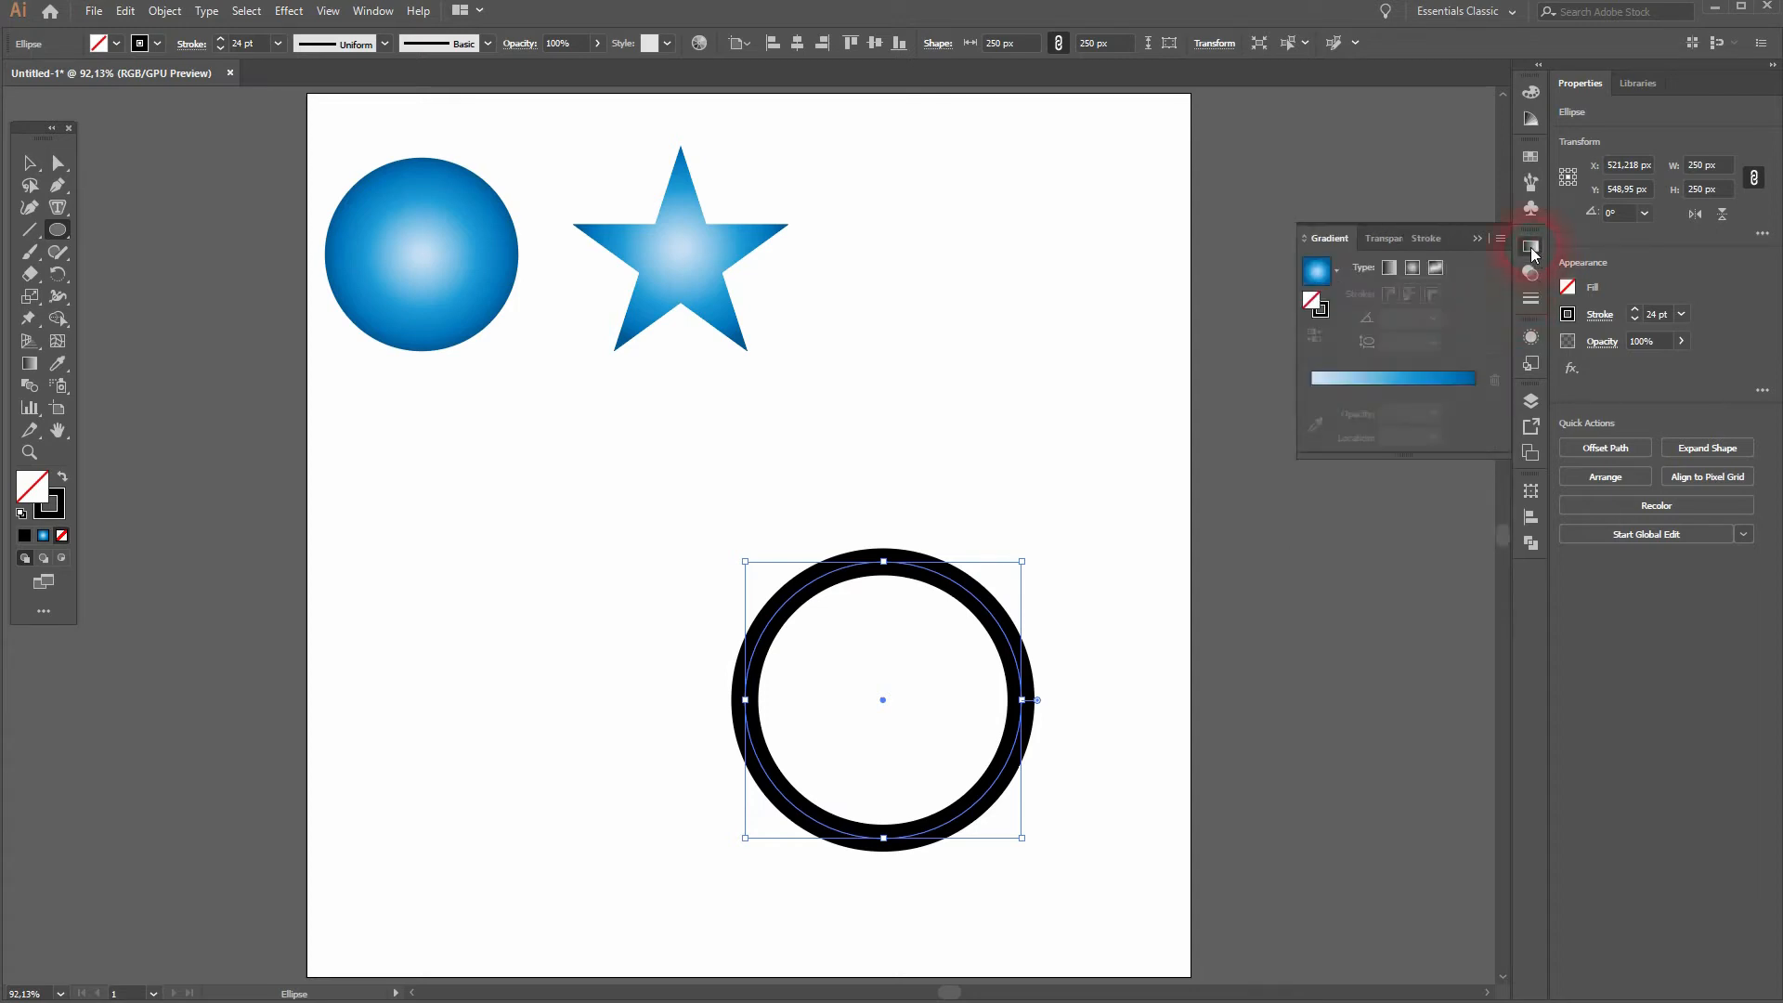
click(1319, 271)
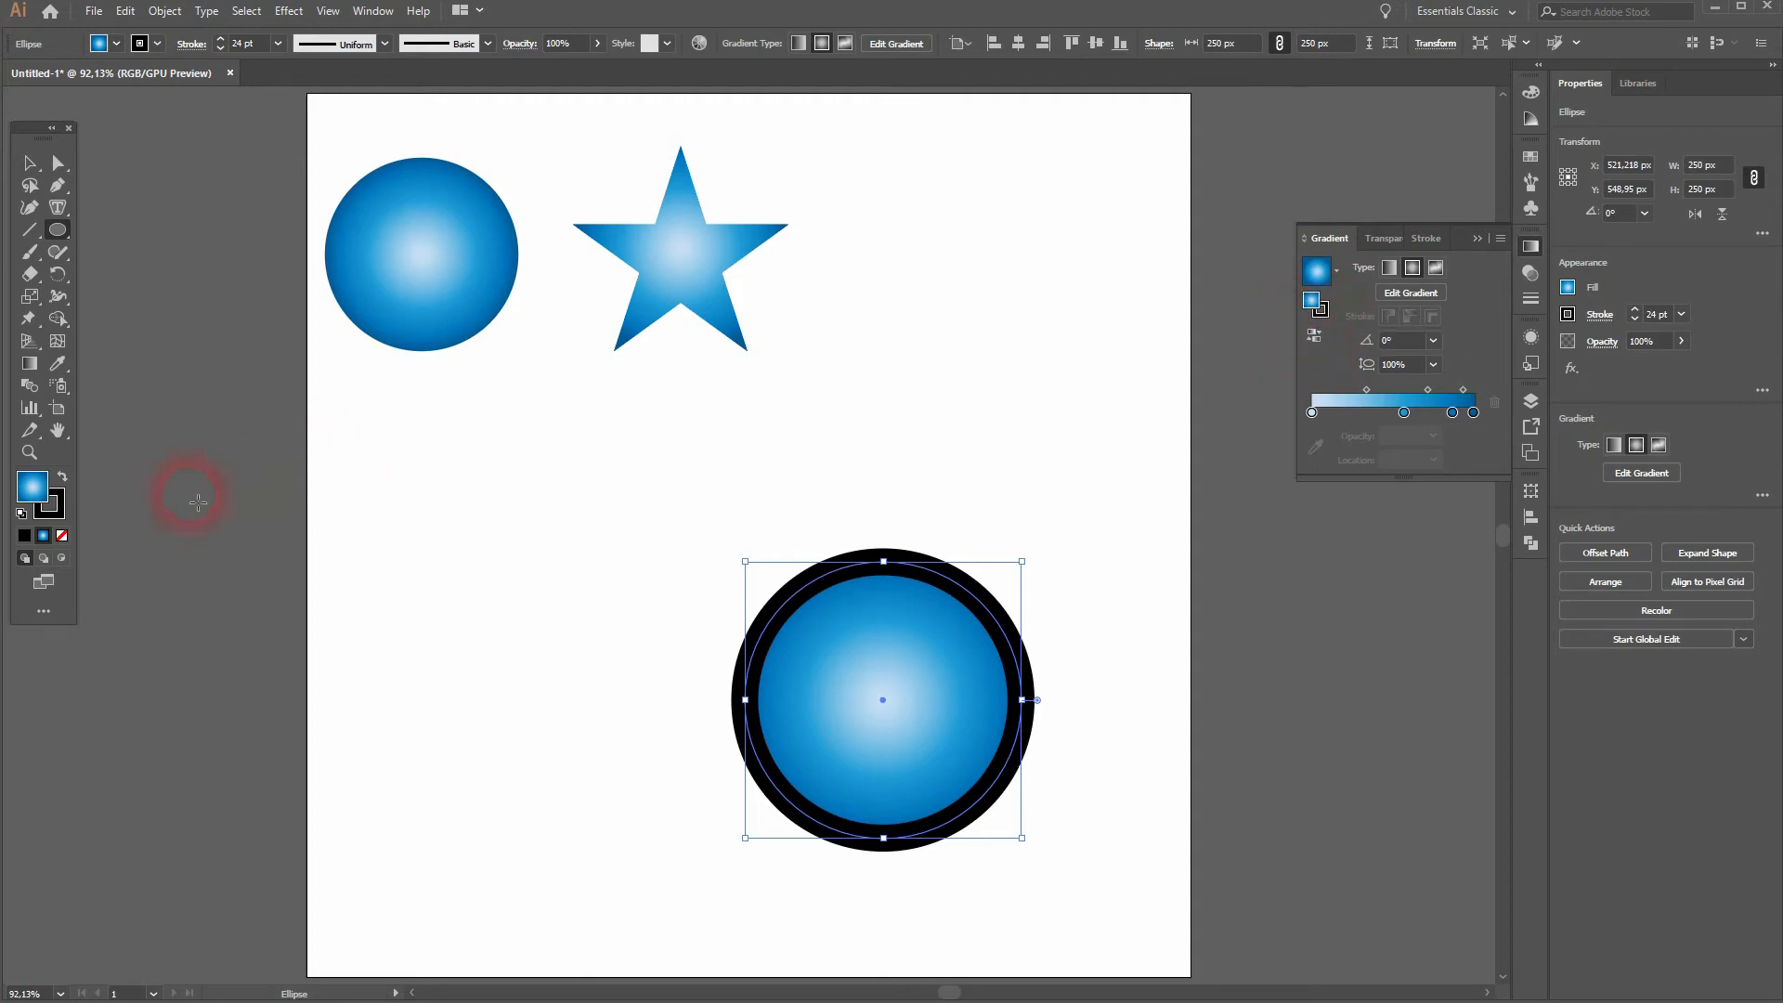
click(62, 481)
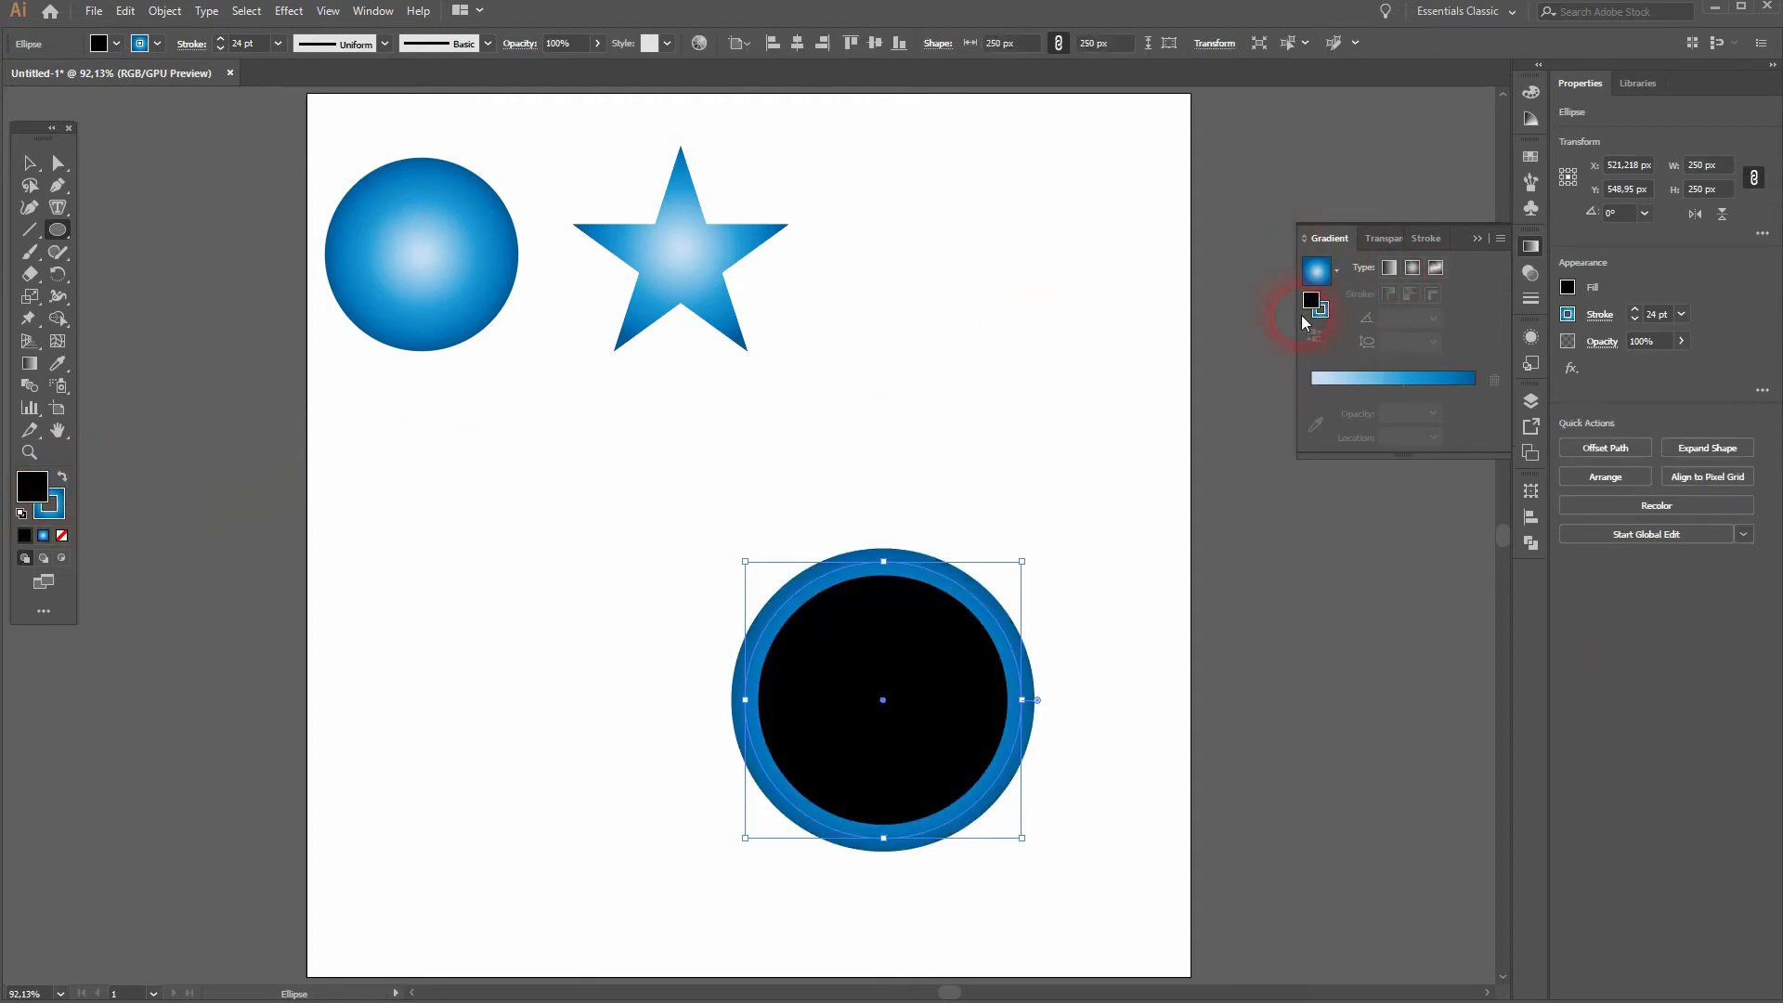
click(1320, 309)
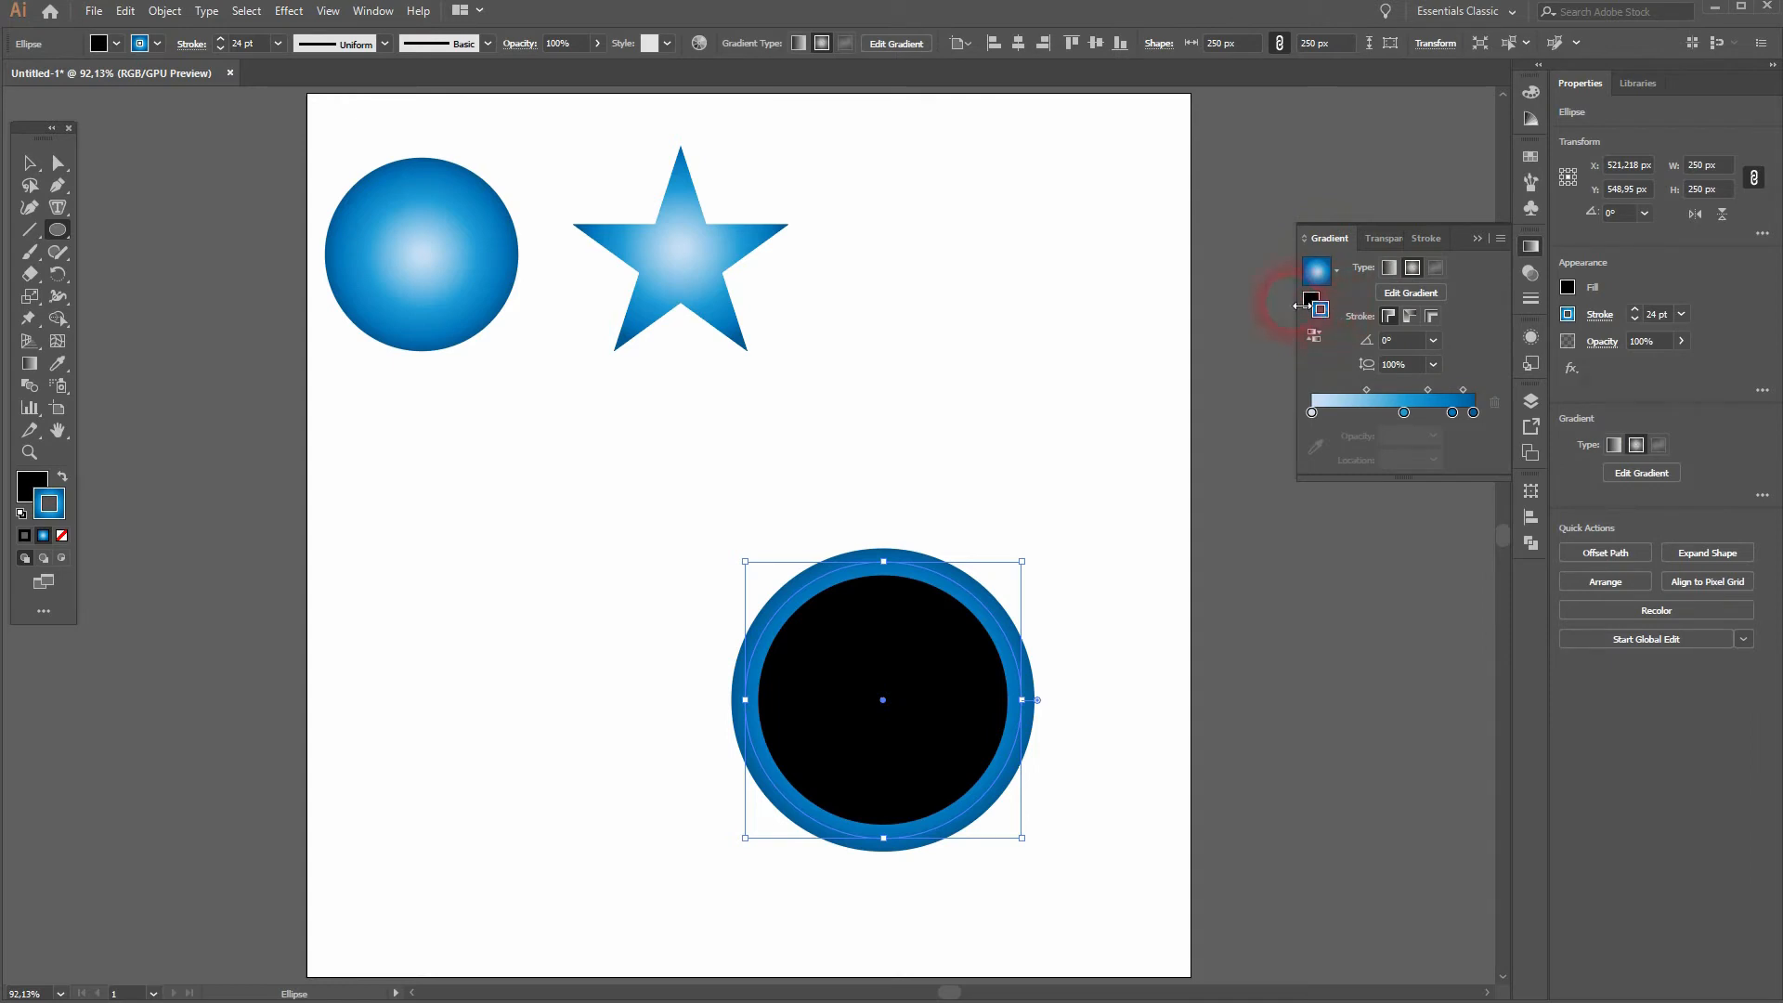
click(119, 45)
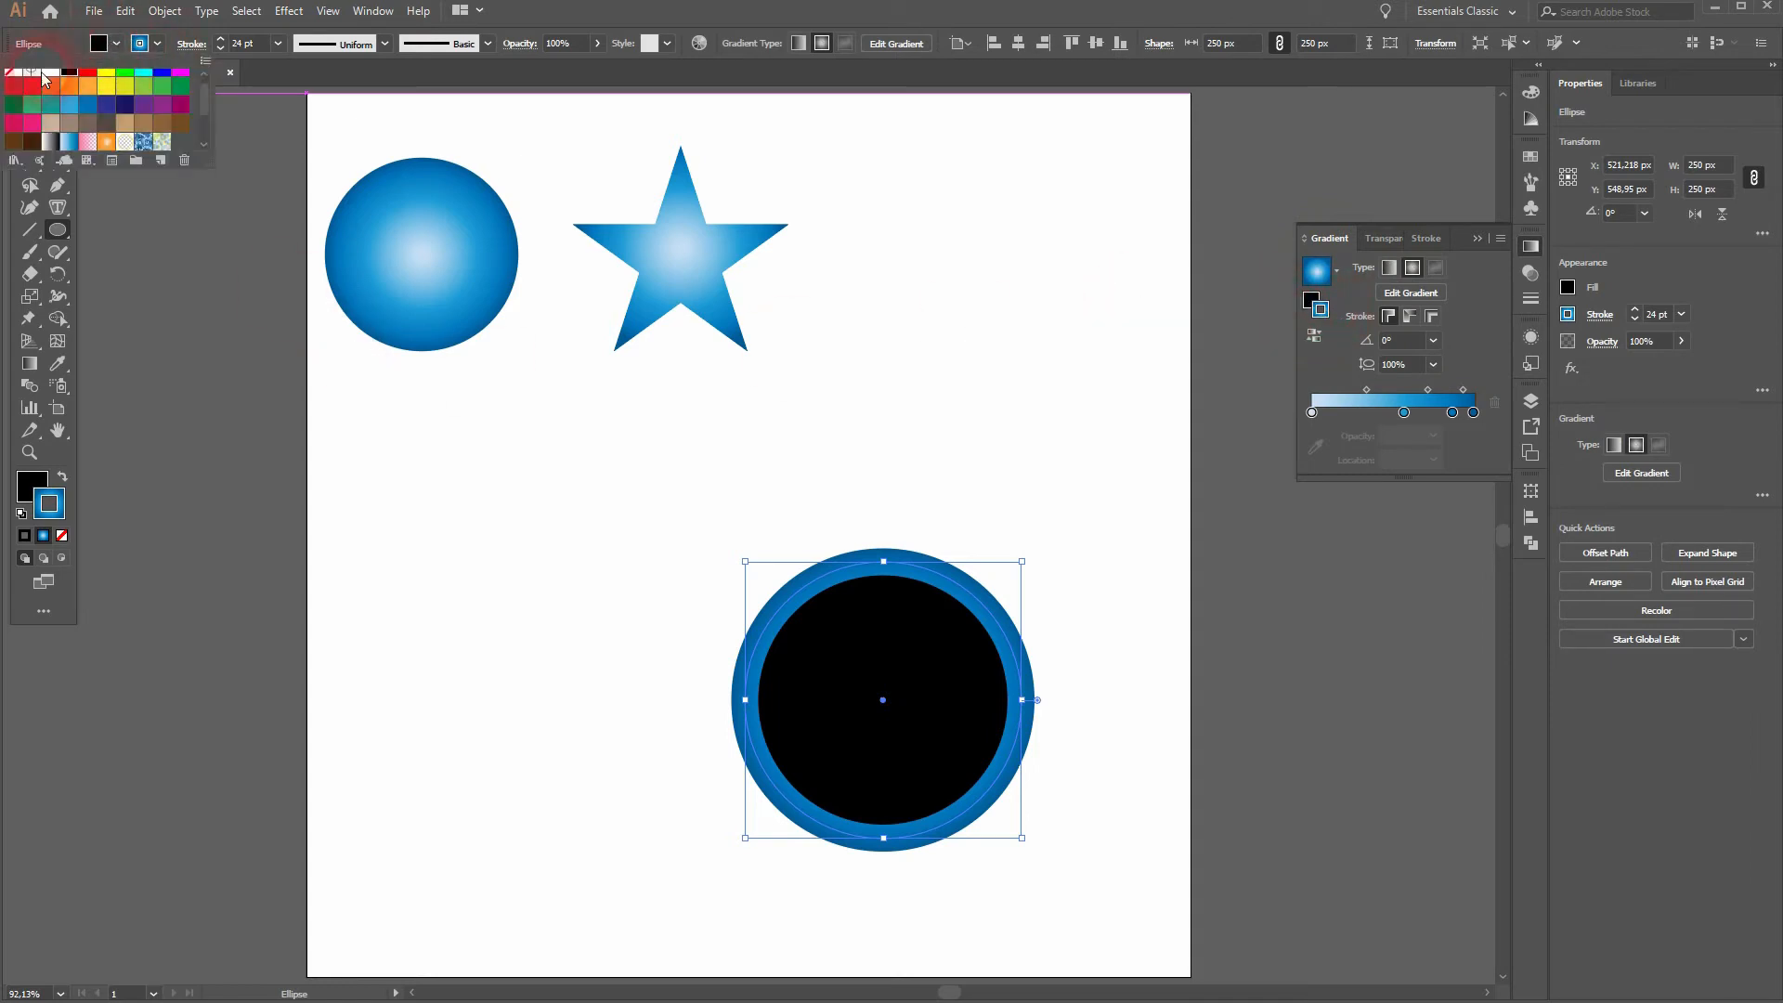
click(25, 80)
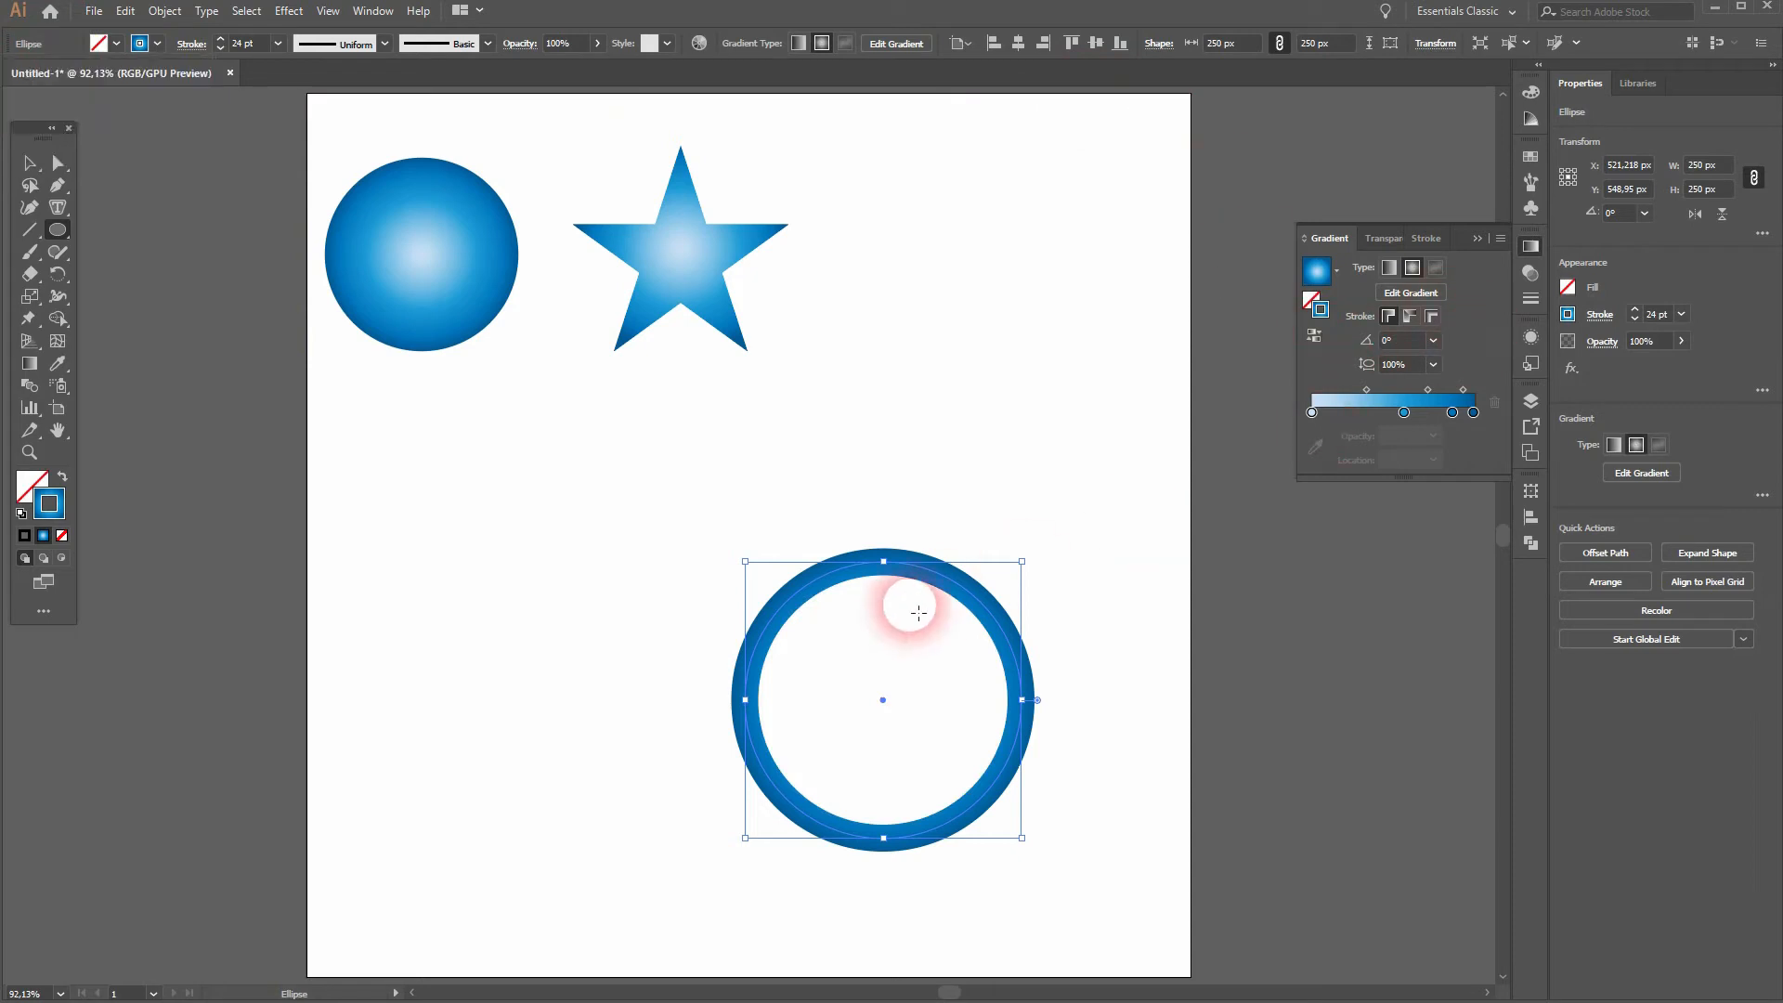
Step: Try inside and outside stroke alignment, then run the gradient along the stroke
click(1530, 305)
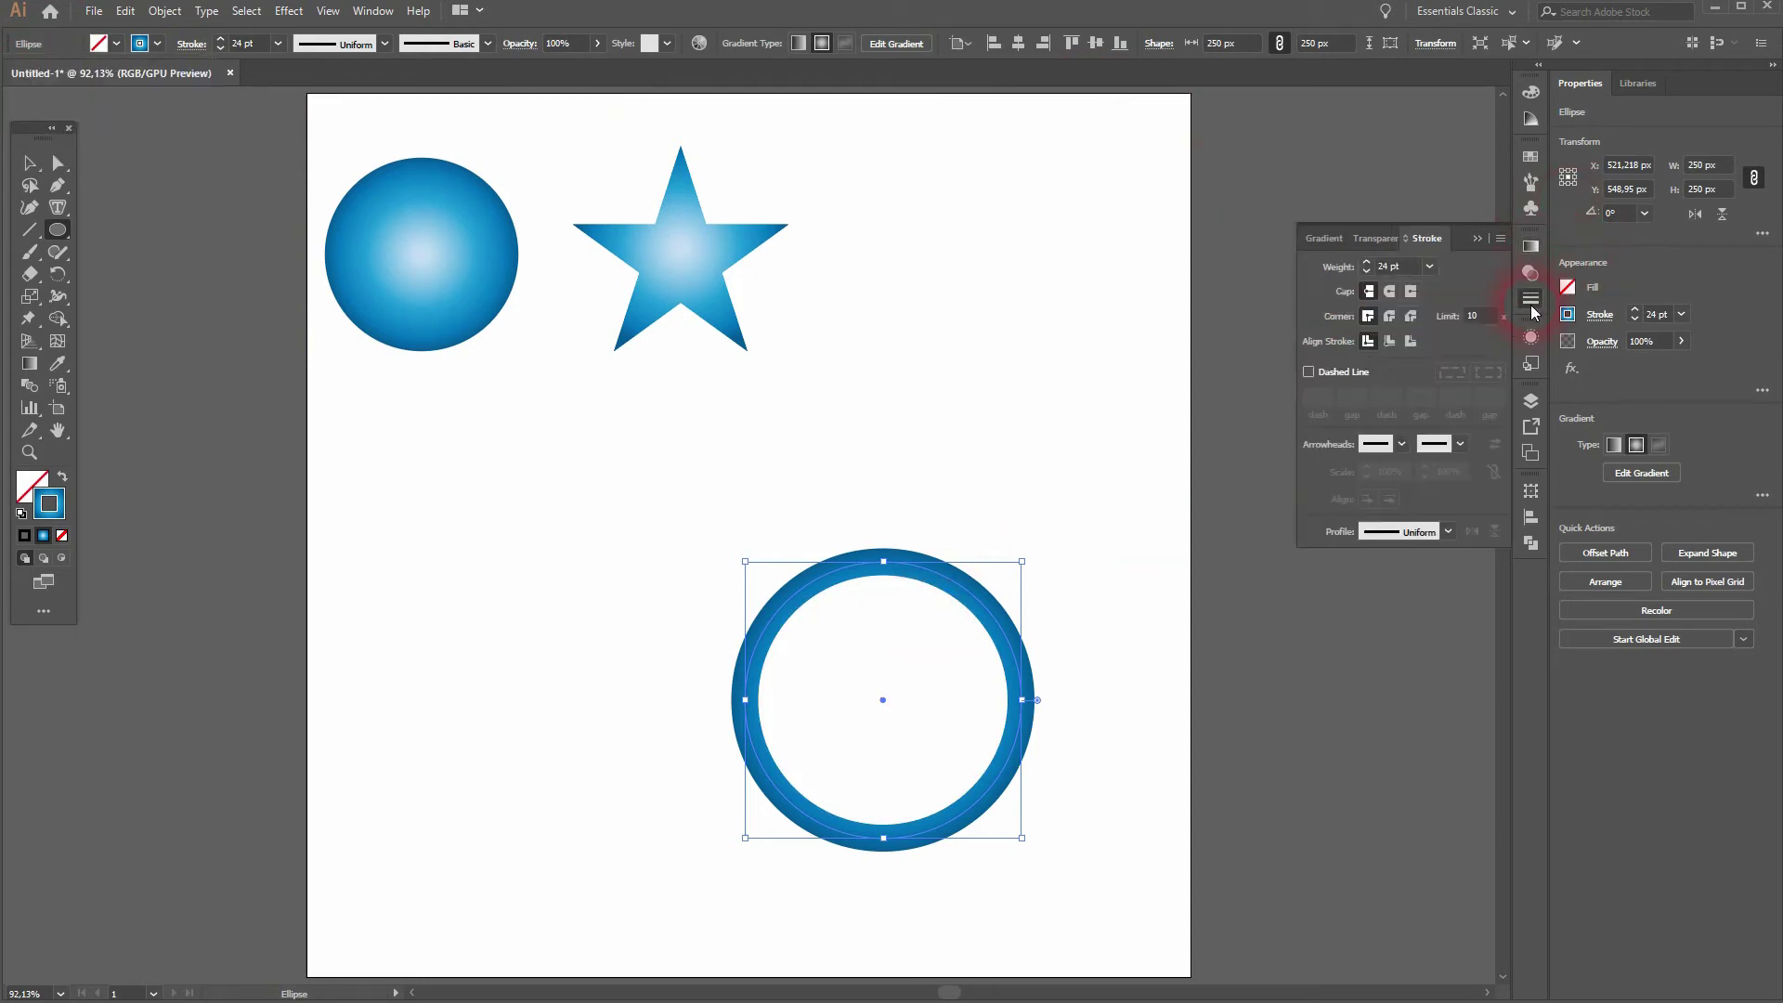
click(1390, 342)
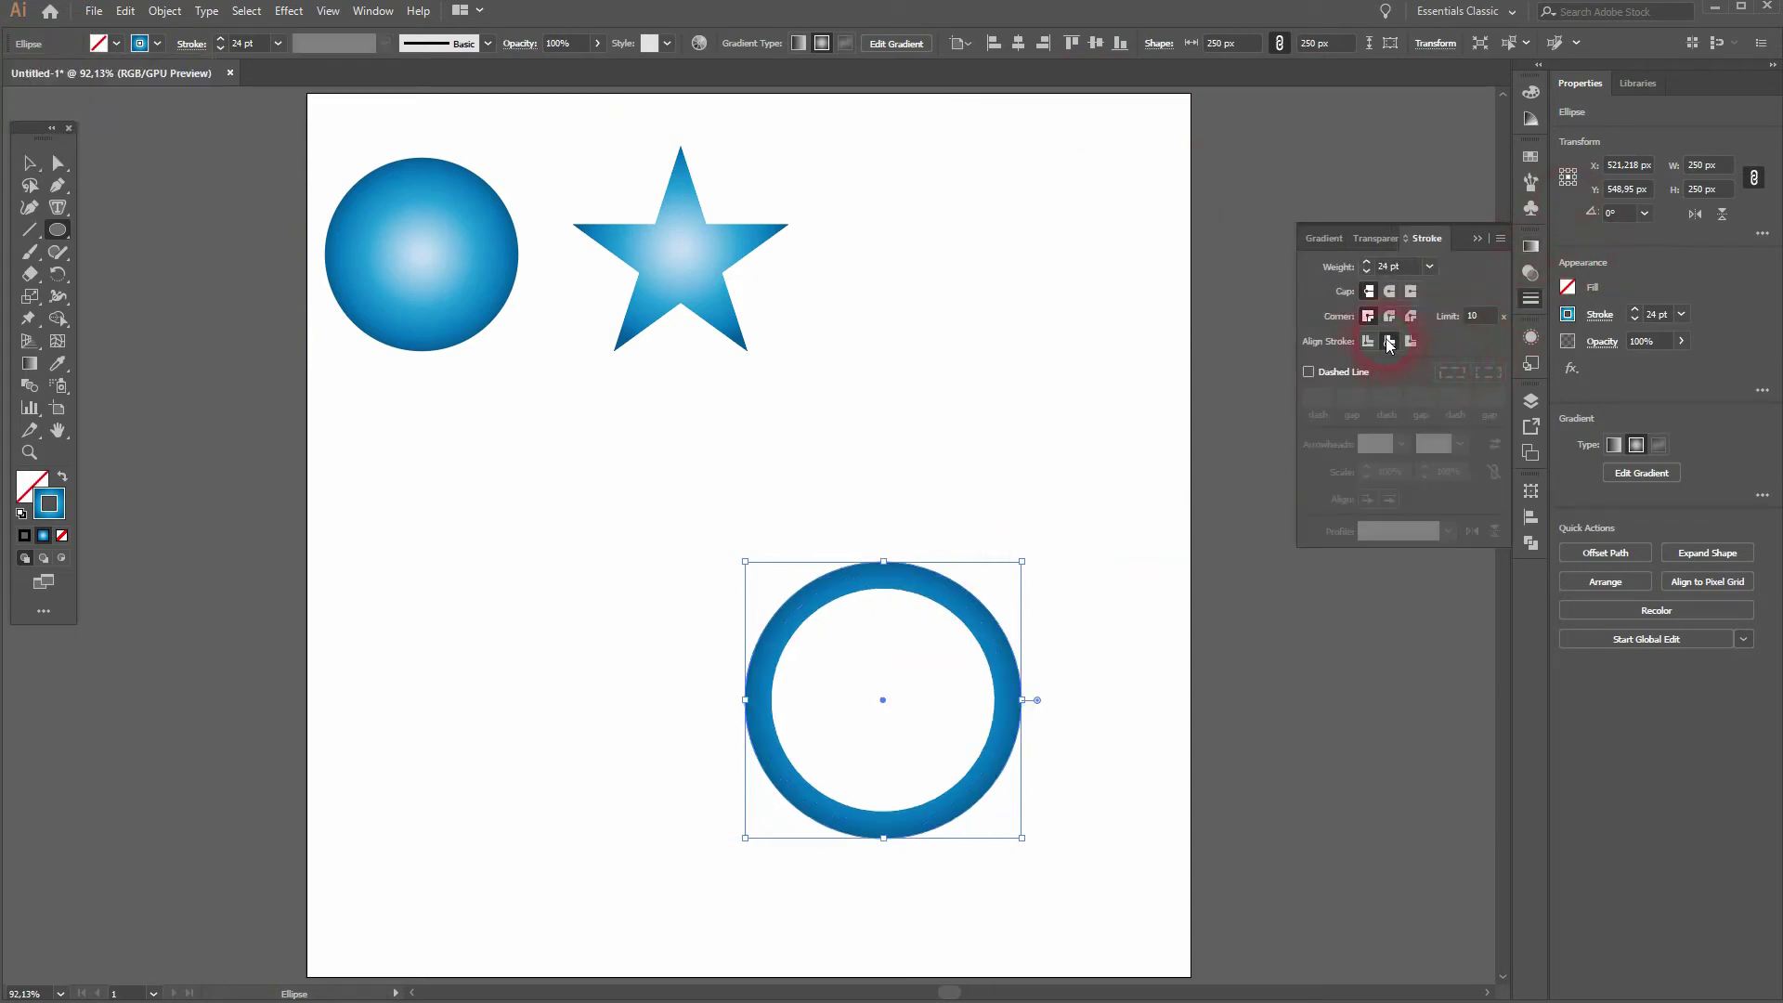
click(1531, 246)
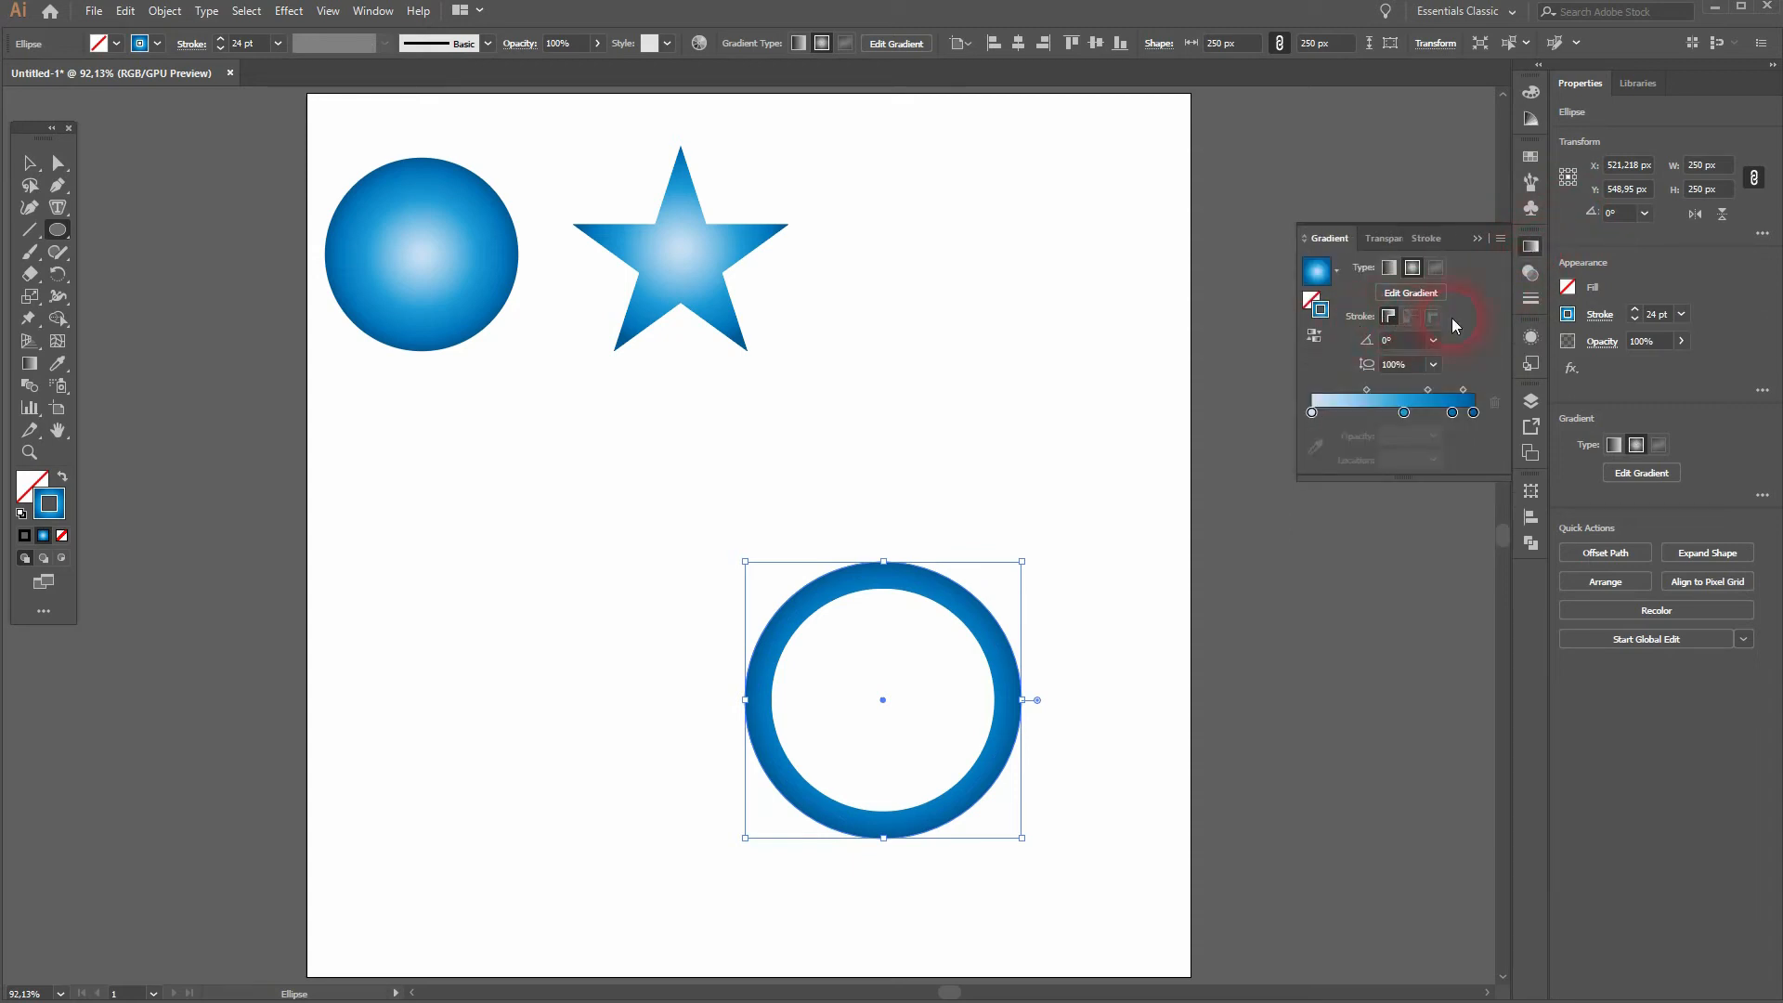
click(1531, 299)
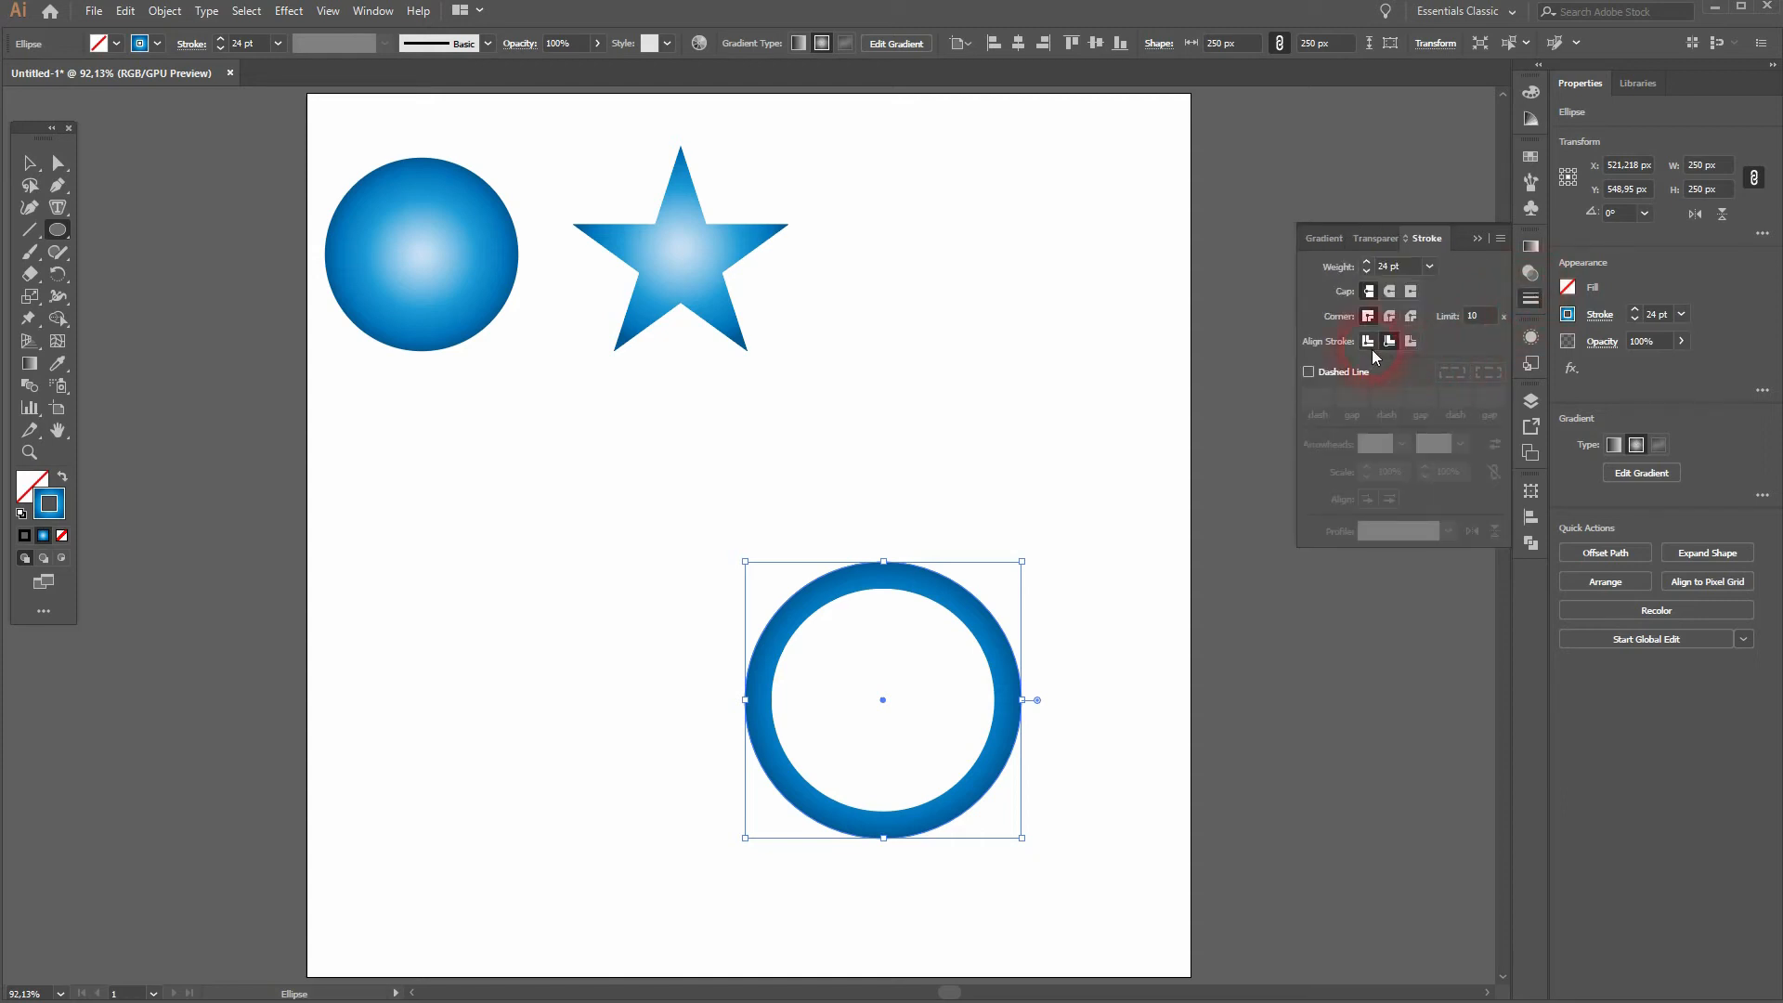
click(1368, 345)
click(1534, 250)
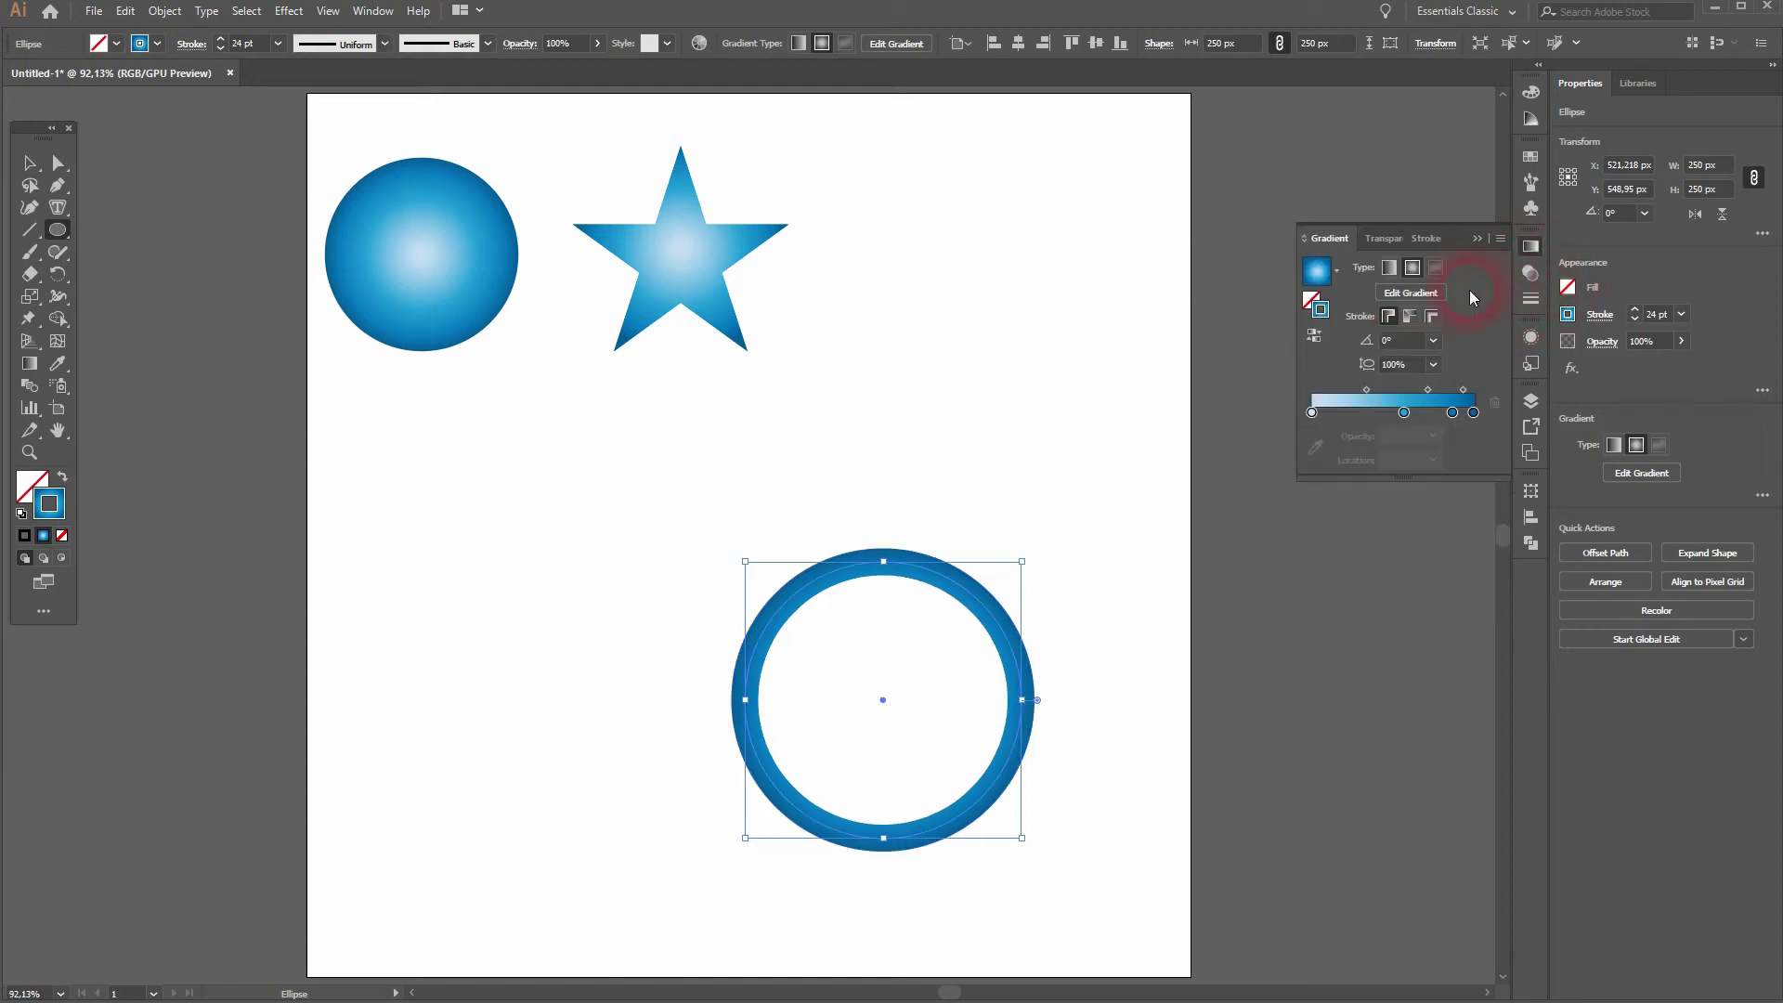
click(1407, 316)
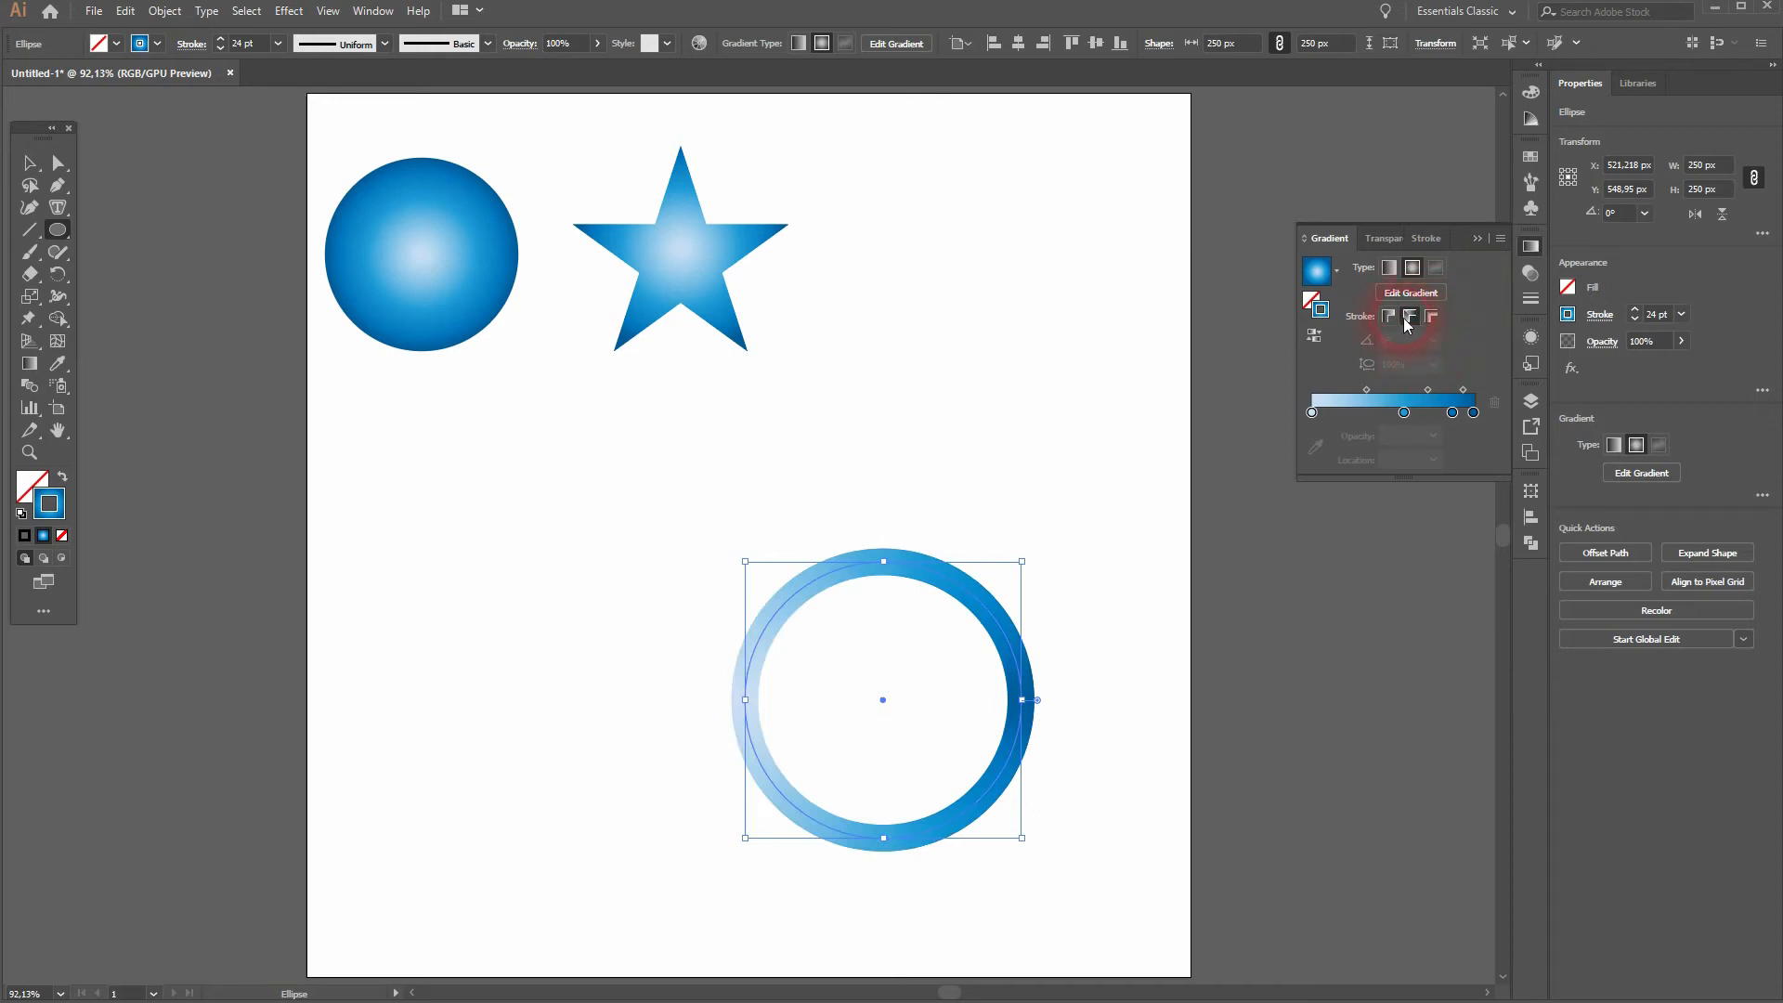
click(1478, 238)
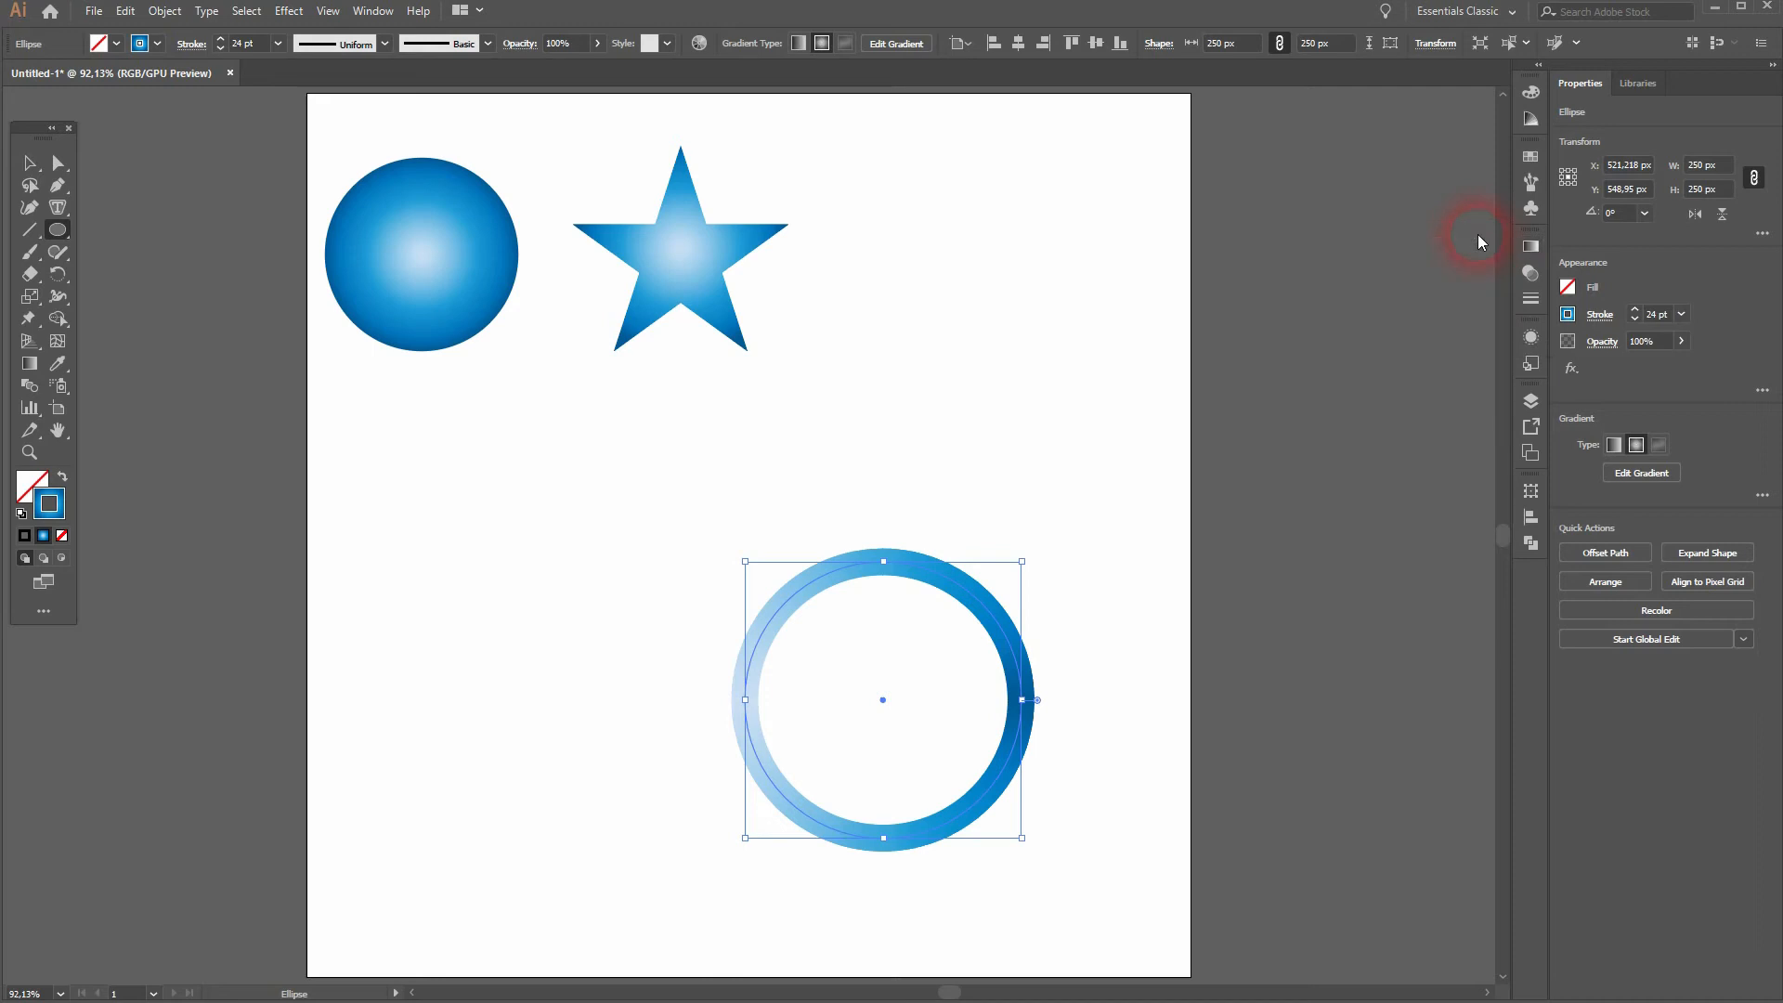
scroll(590, 414, up, 1)
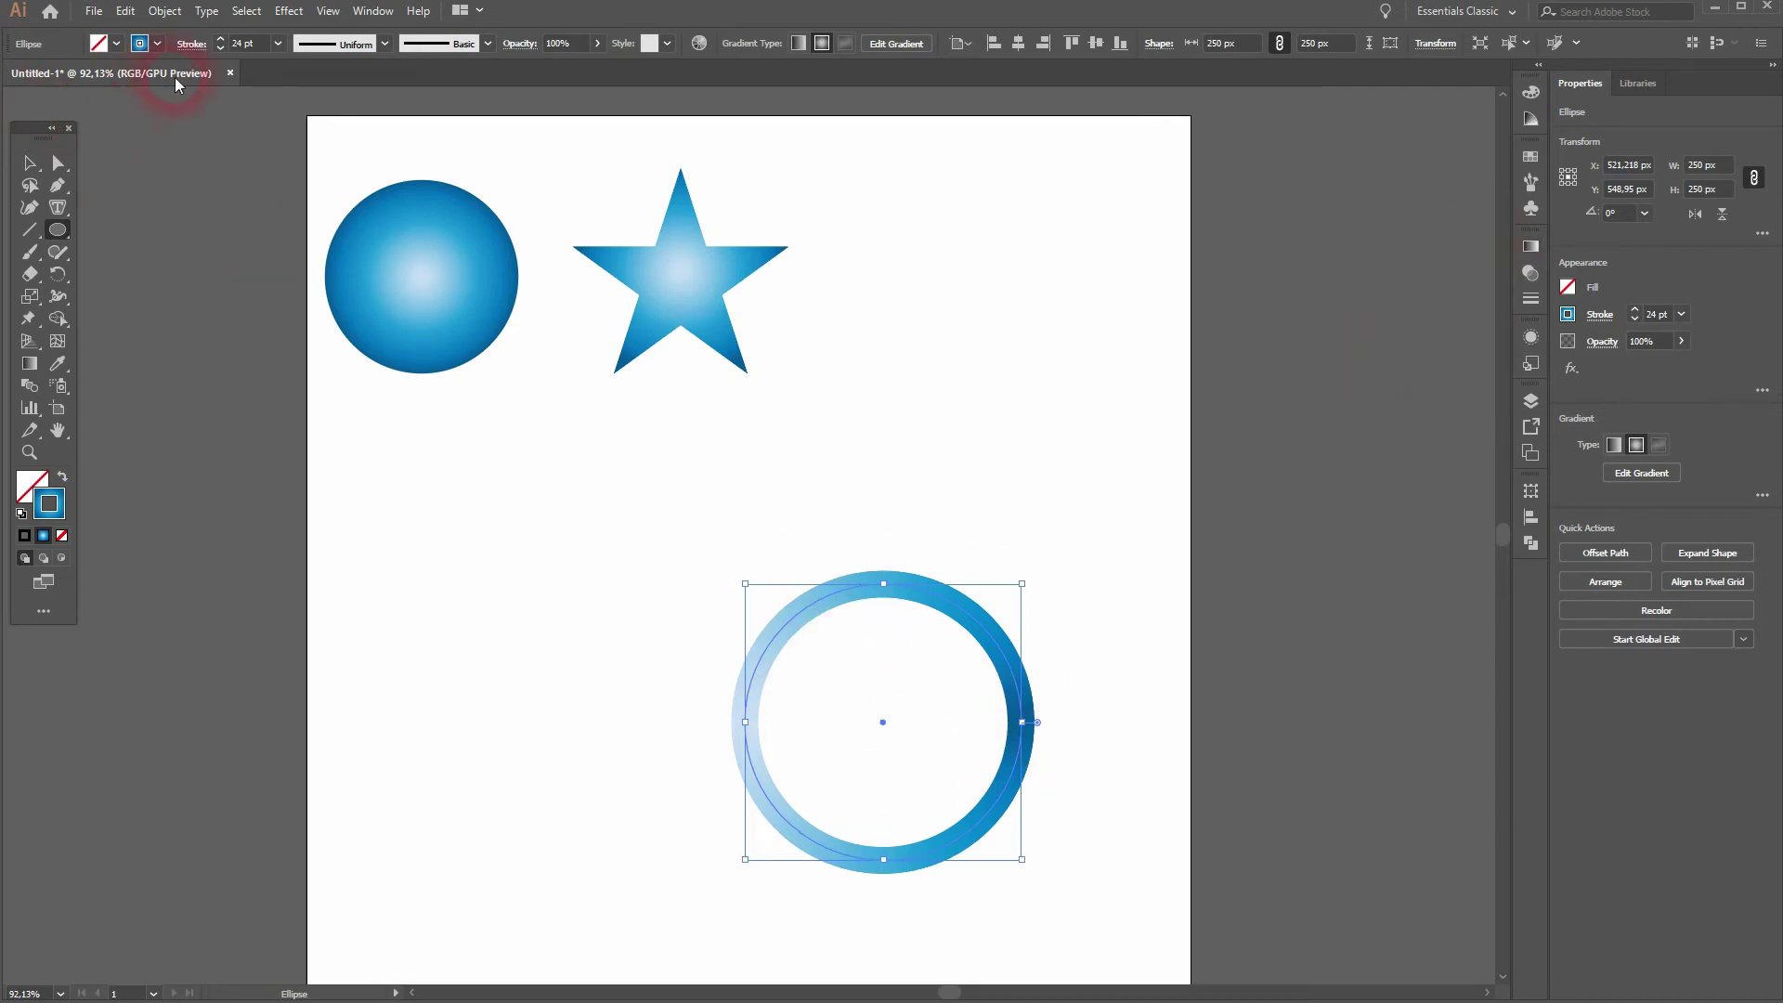
Step: Raise the ring's stroke weight to 250 pt so it becomes a solid disc
click(245, 43)
text(2)
key(Return)
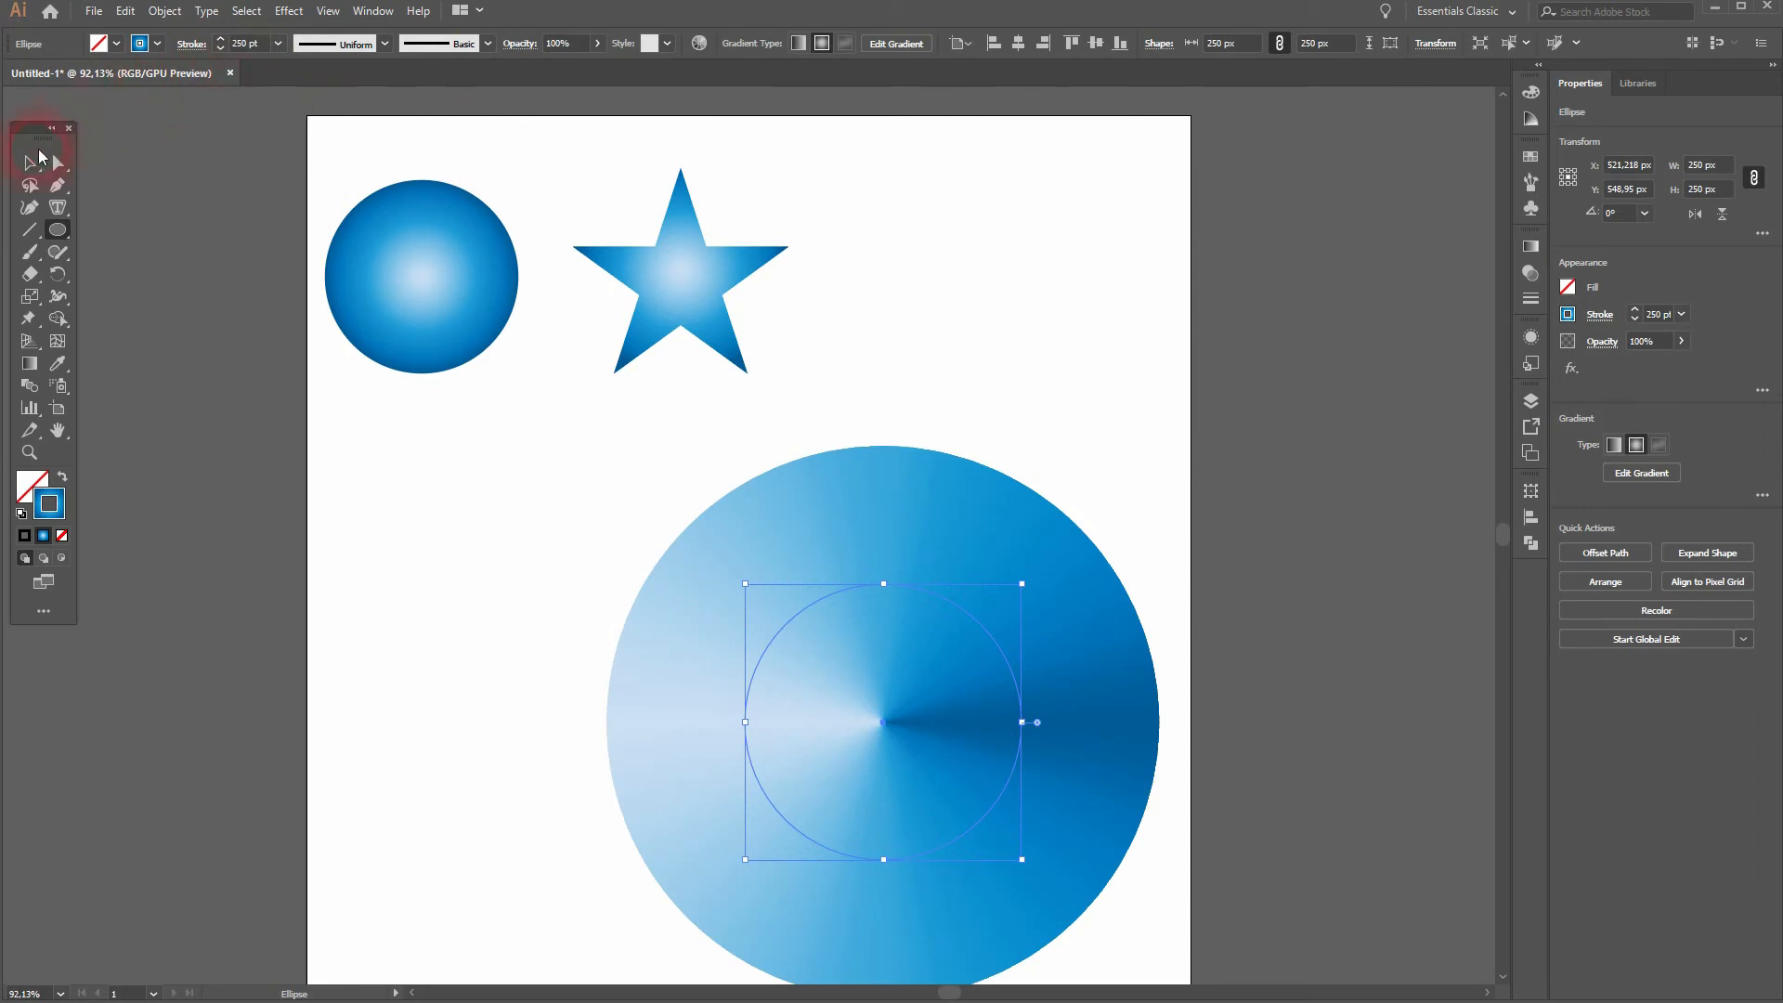
click(32, 162)
click(1072, 421)
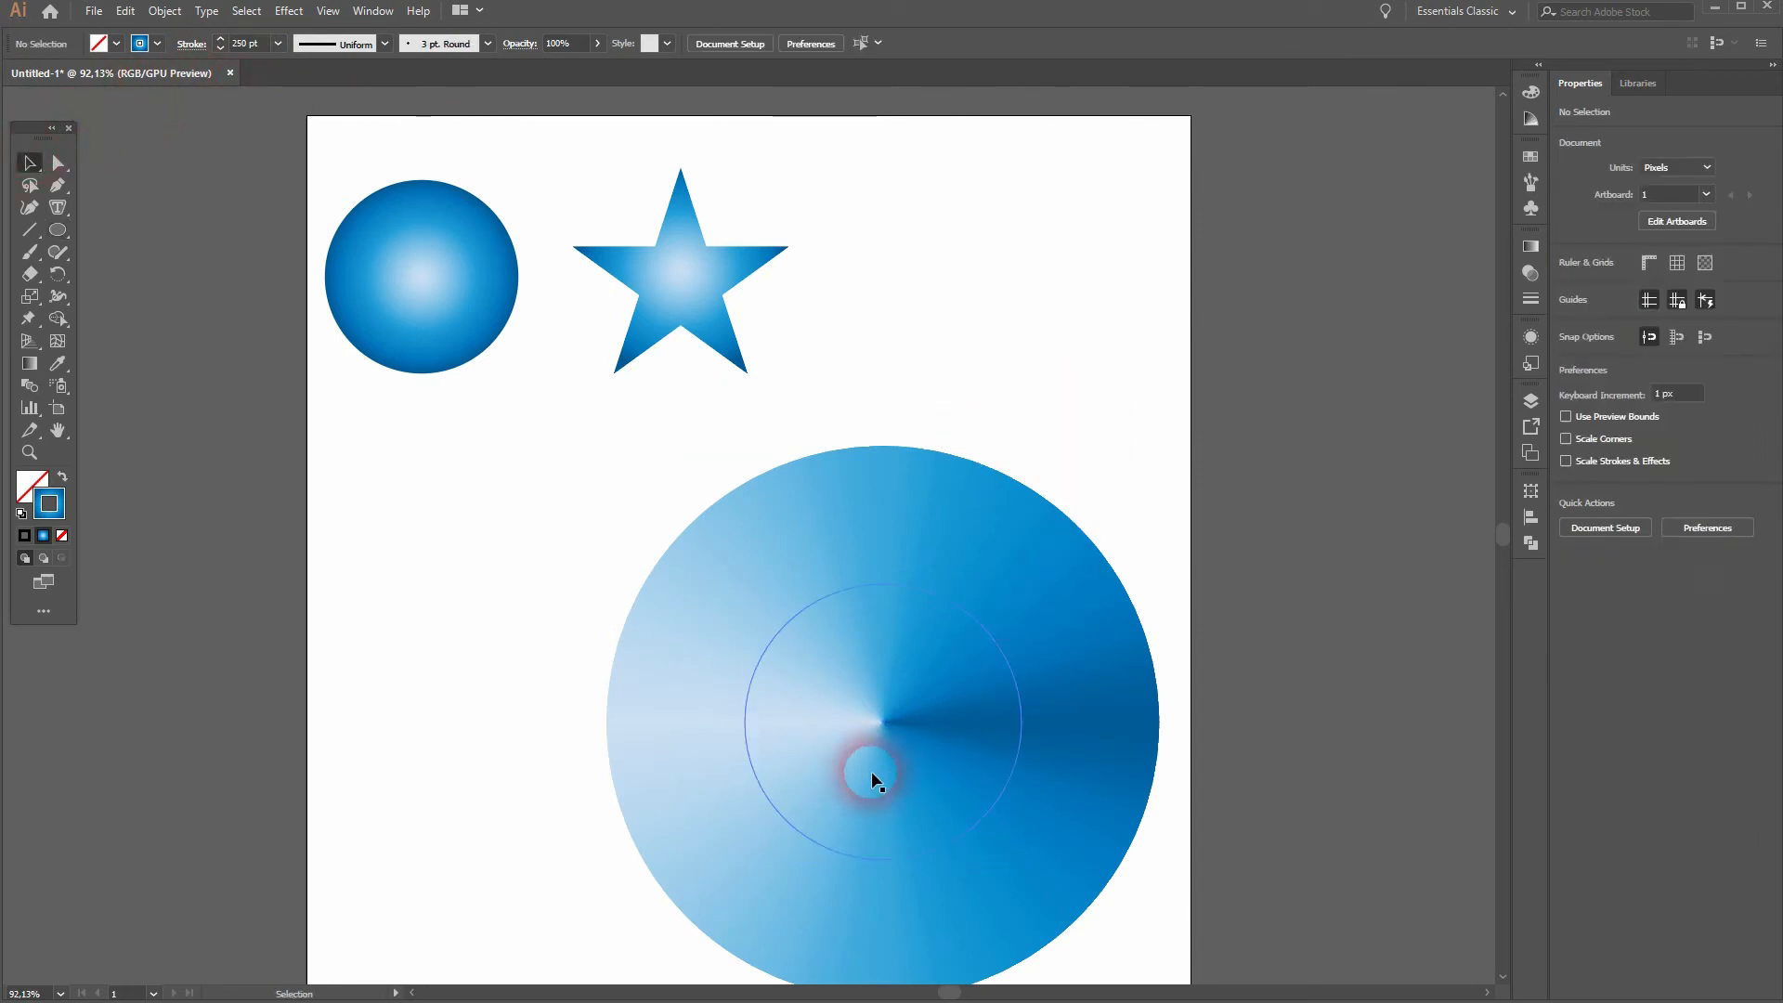
Step: Select the large disc and make its stroke gradient linear, sweeping around with a seam on the right
drag(530, 616, 1147, 837)
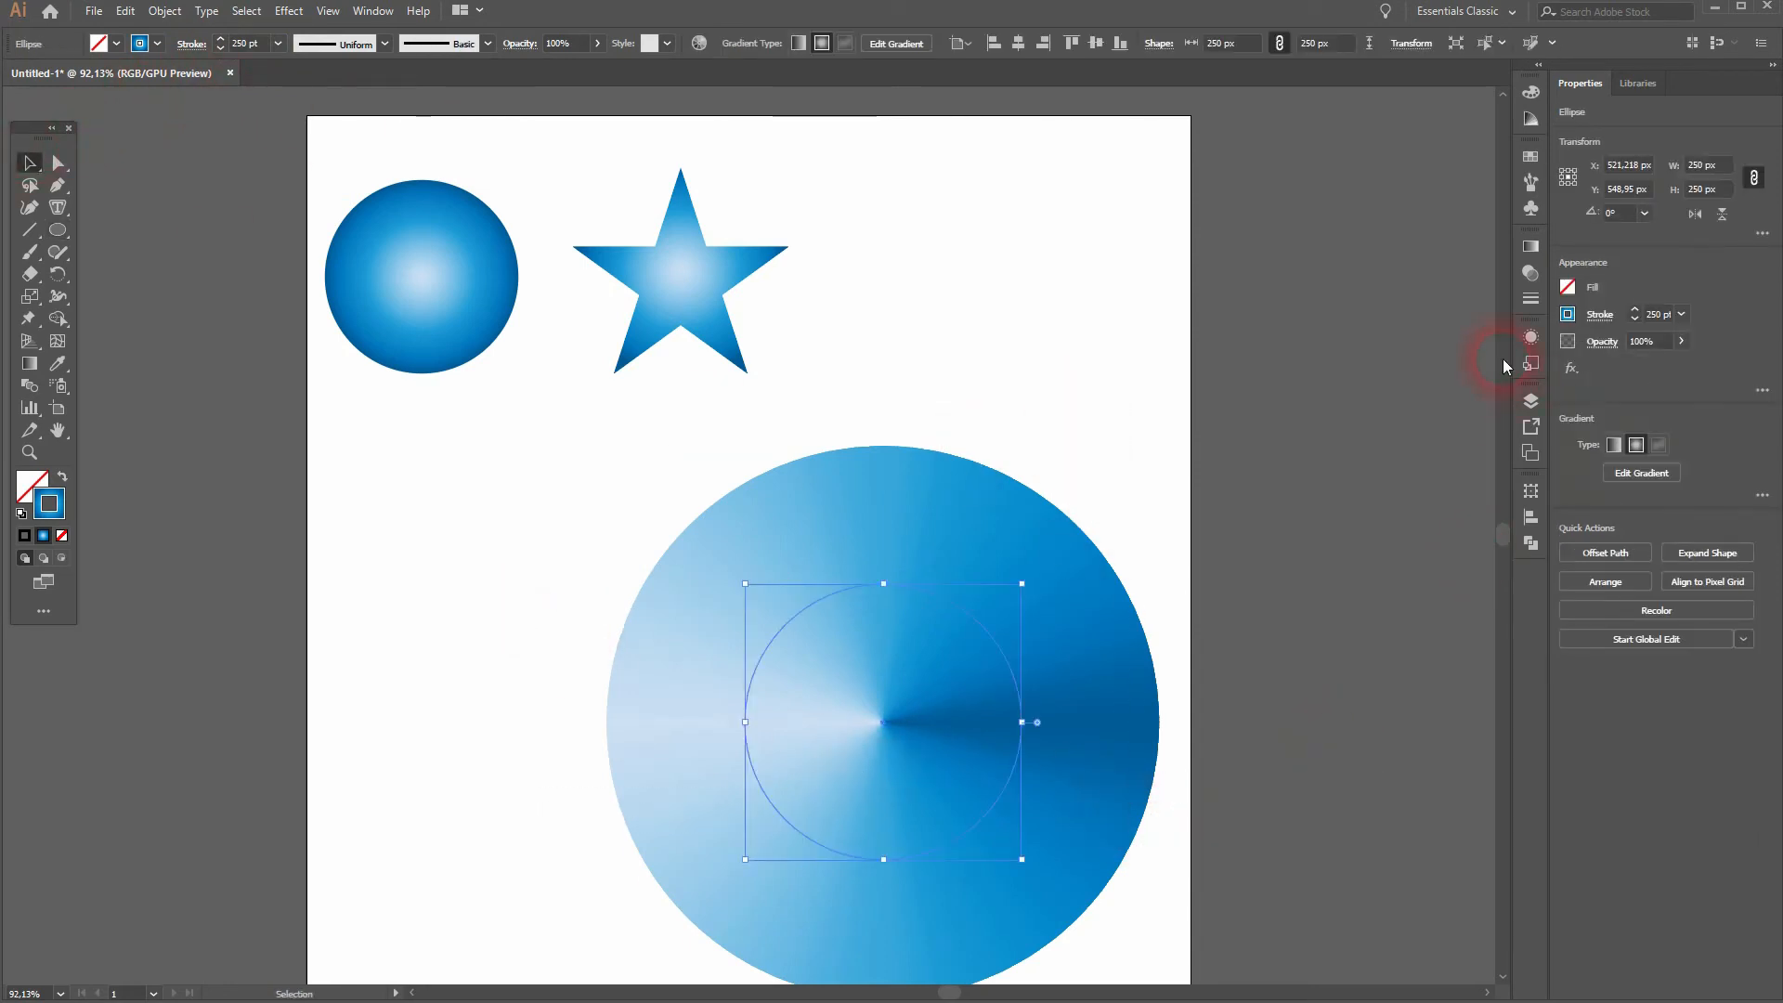
scroll(1079, 550, down, 1)
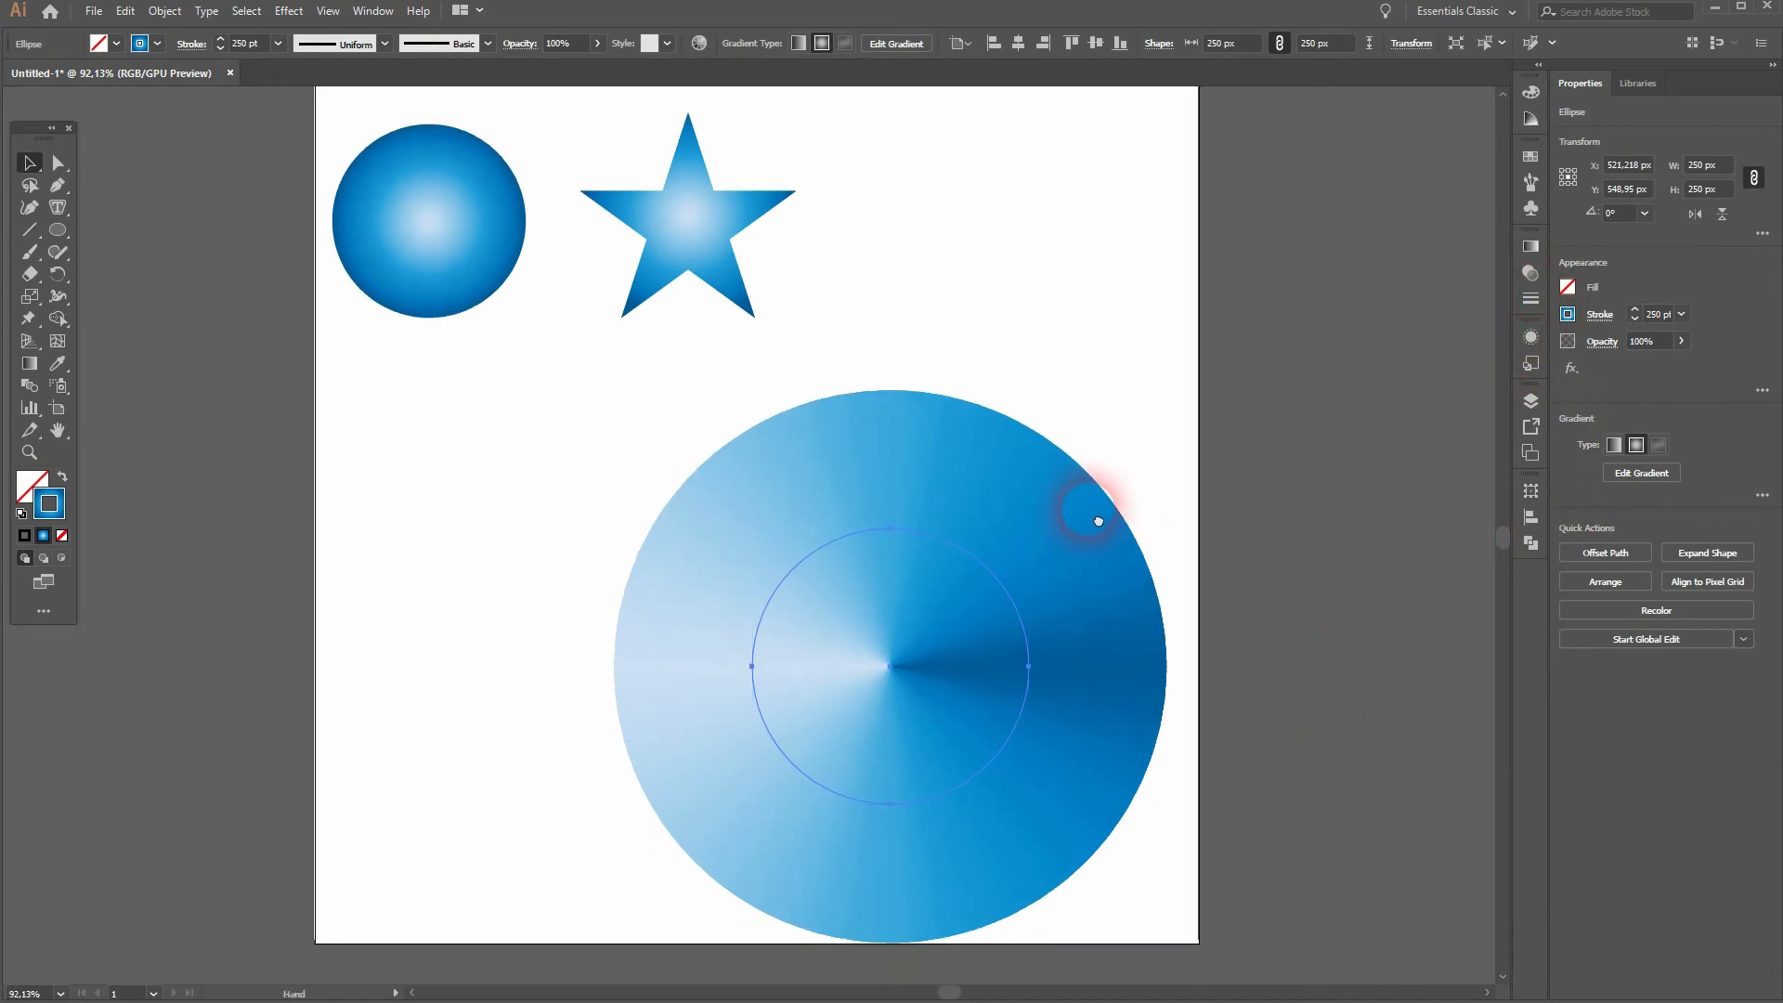
click(1532, 247)
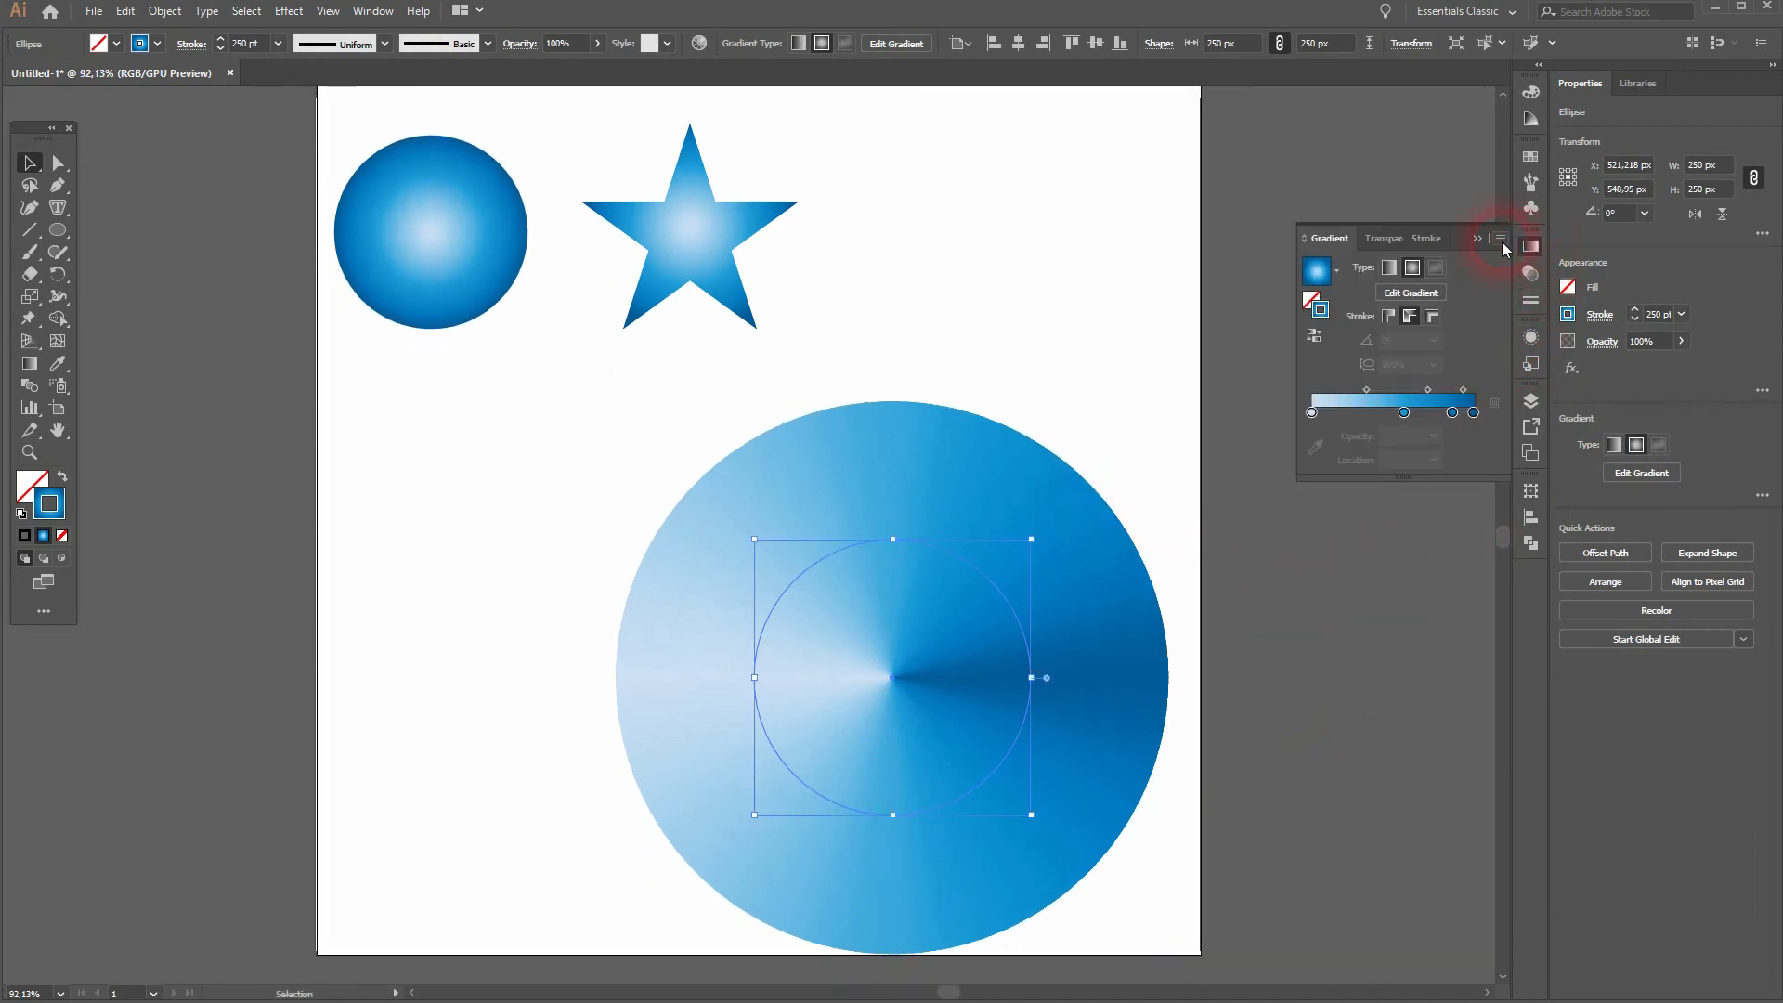
click(1390, 267)
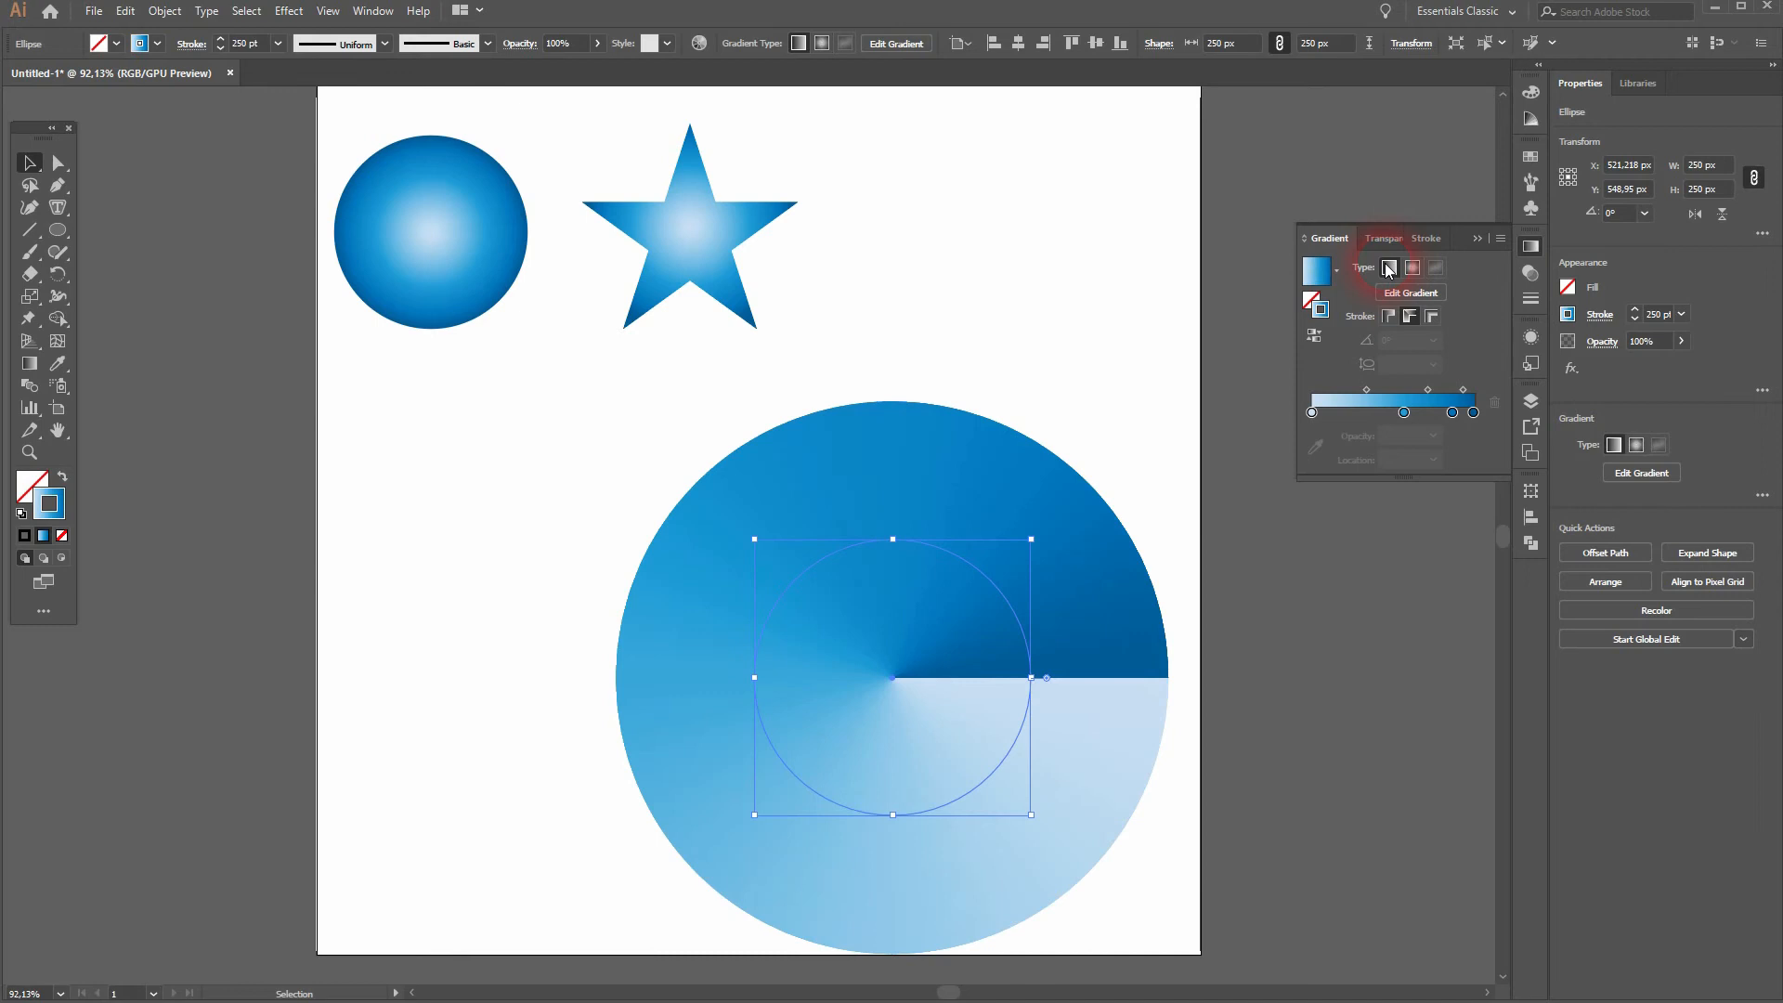
Step: Rotate the large disc a quarter turn and move it left under the small circle
click(1480, 243)
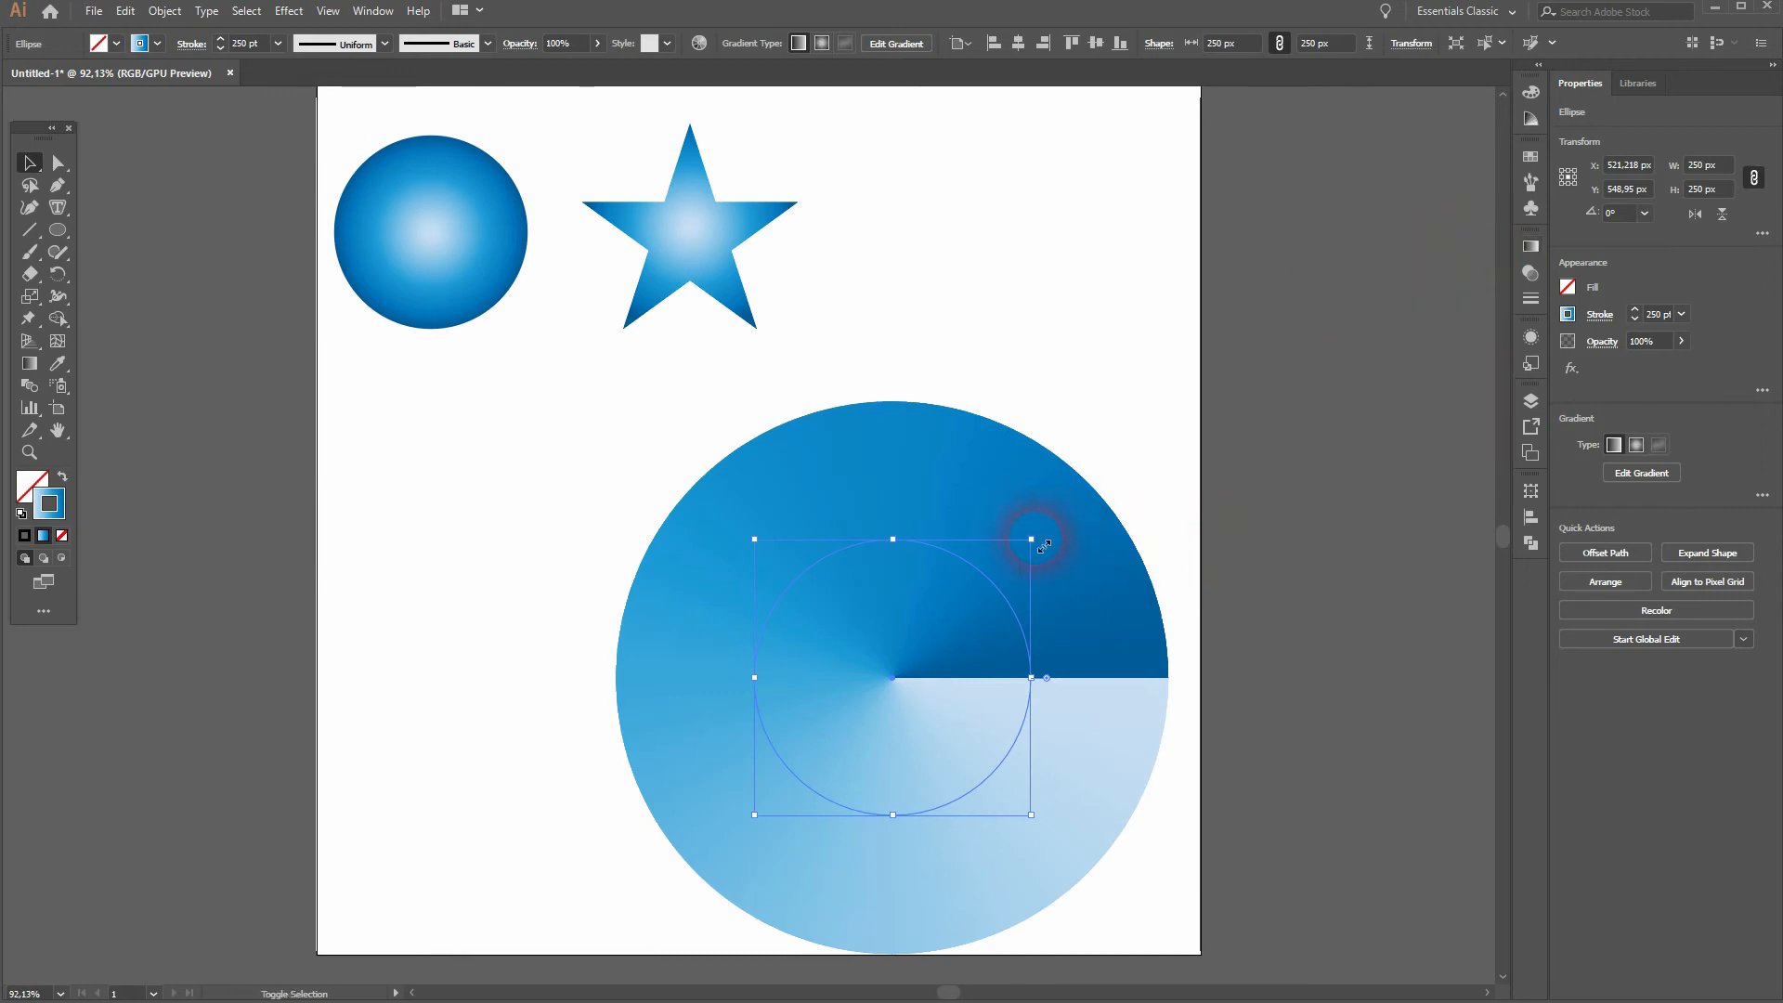
drag(1046, 539, 825, 530)
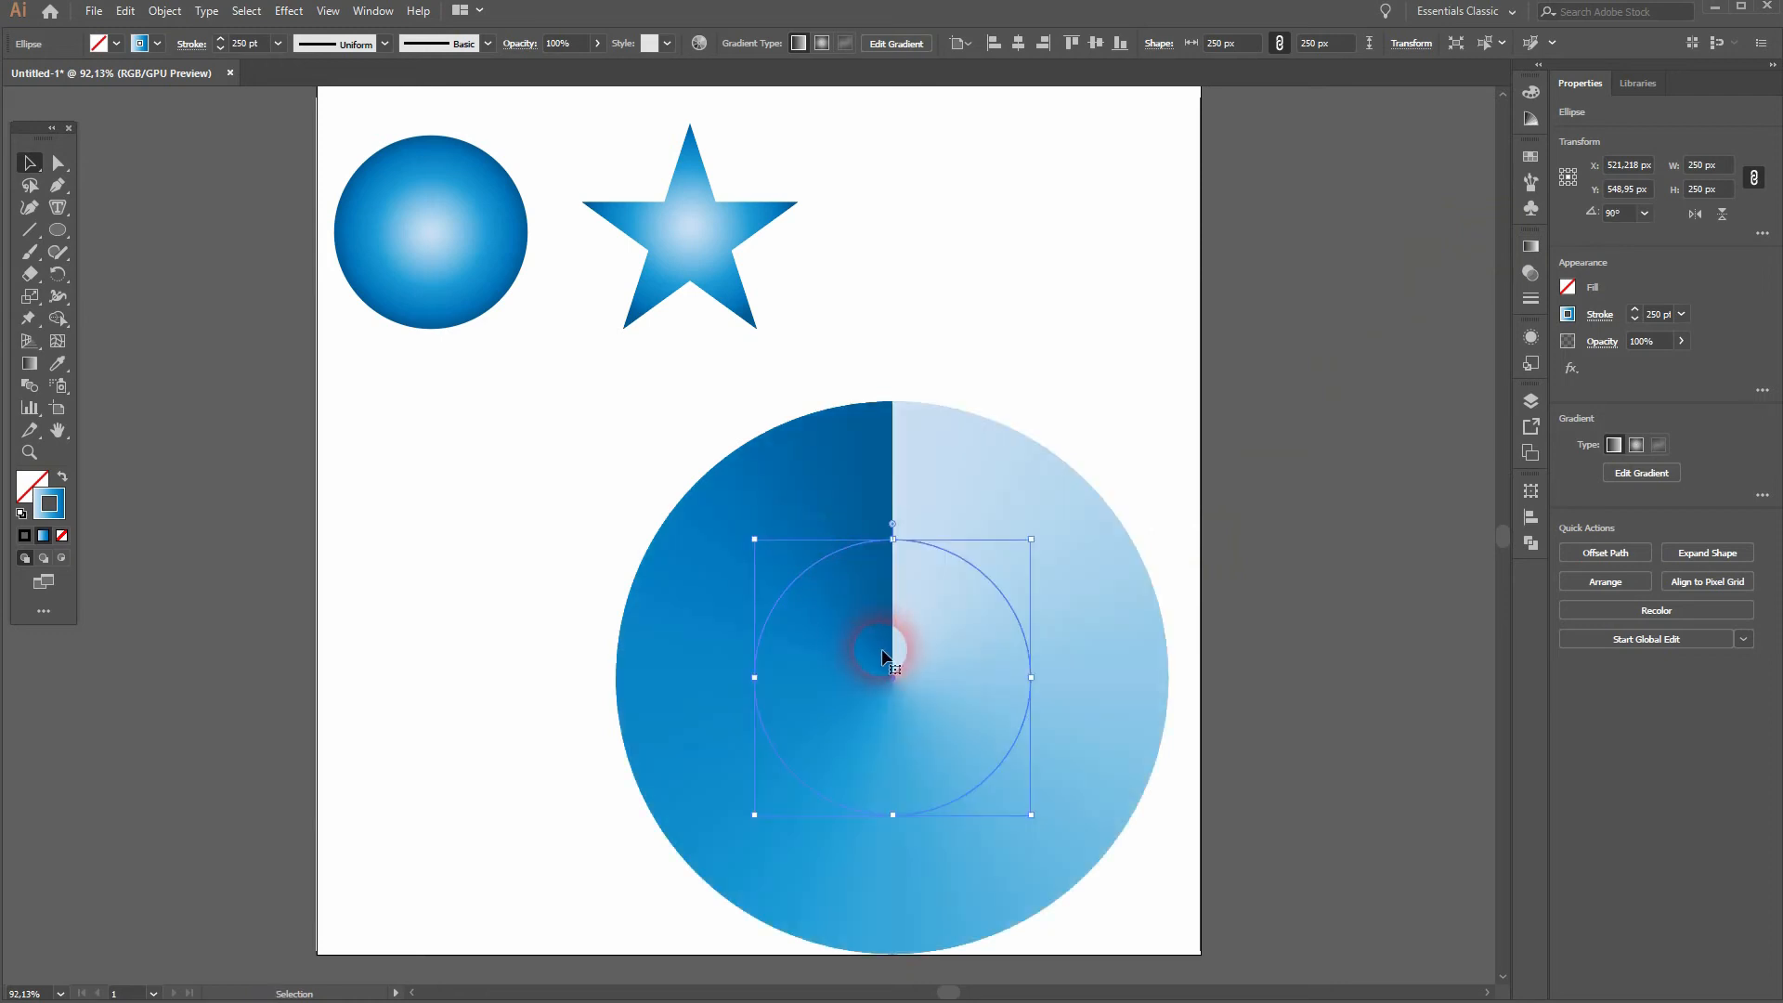
drag(1033, 678, 1031, 678)
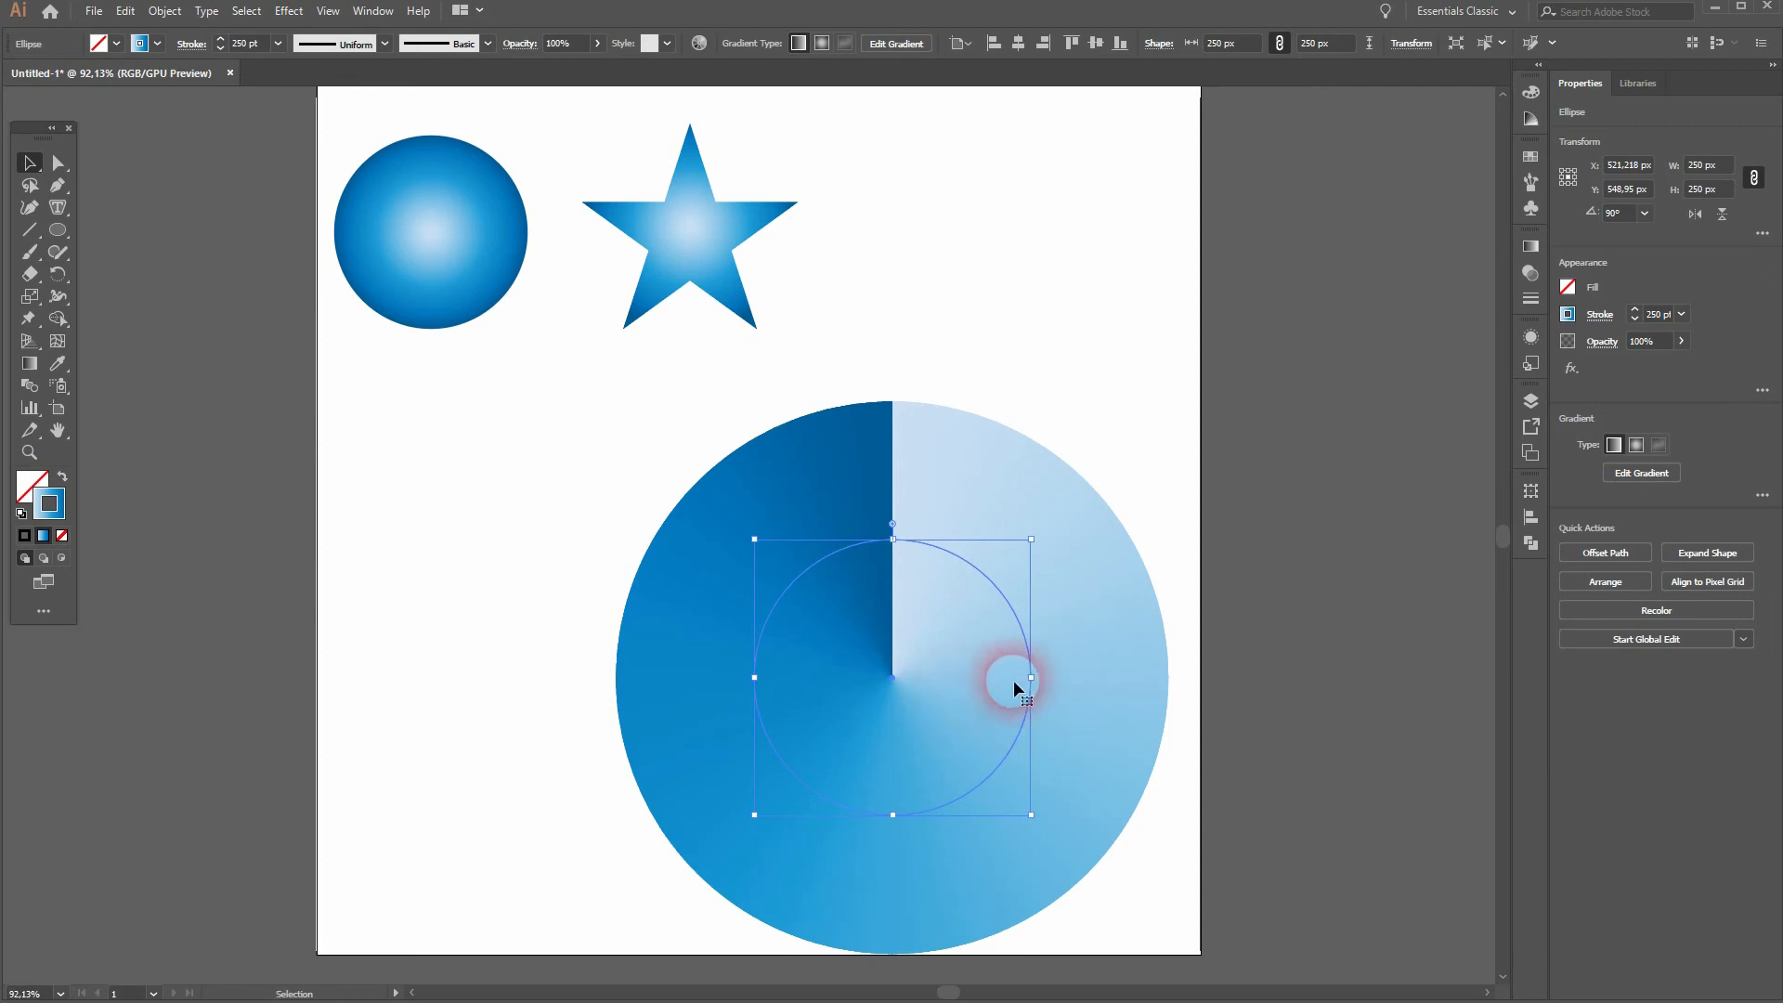
drag(913, 701, 586, 648)
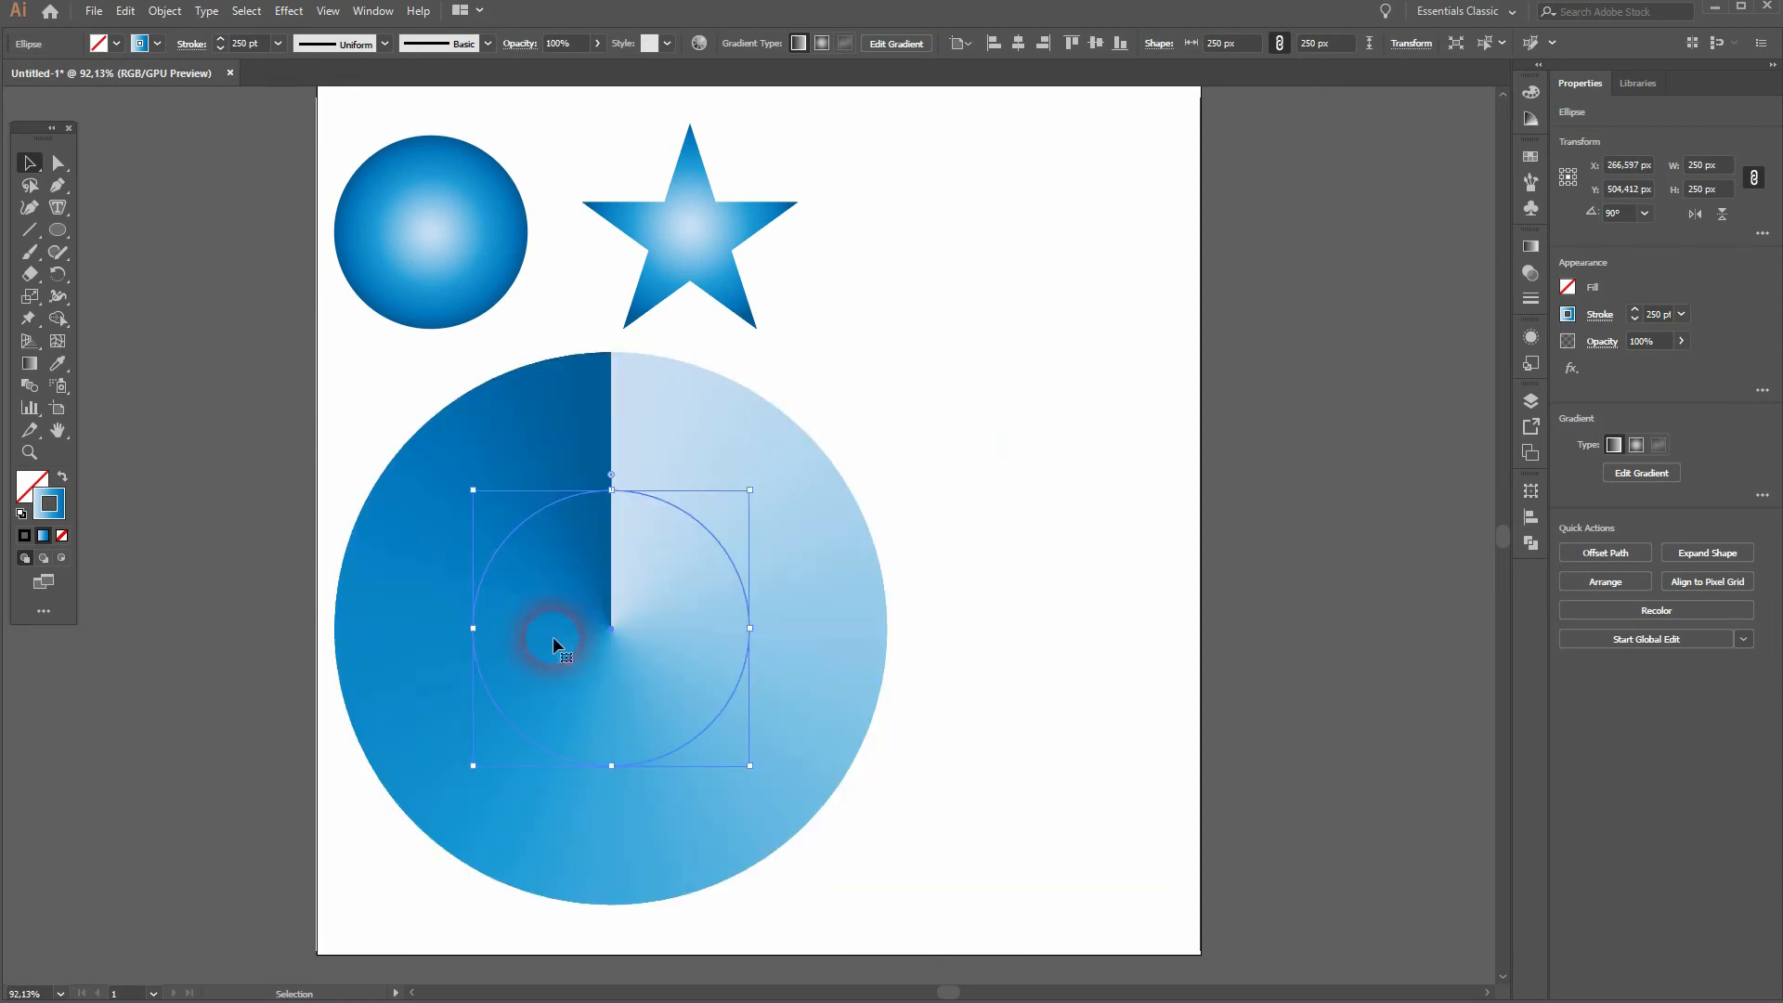
click(980, 493)
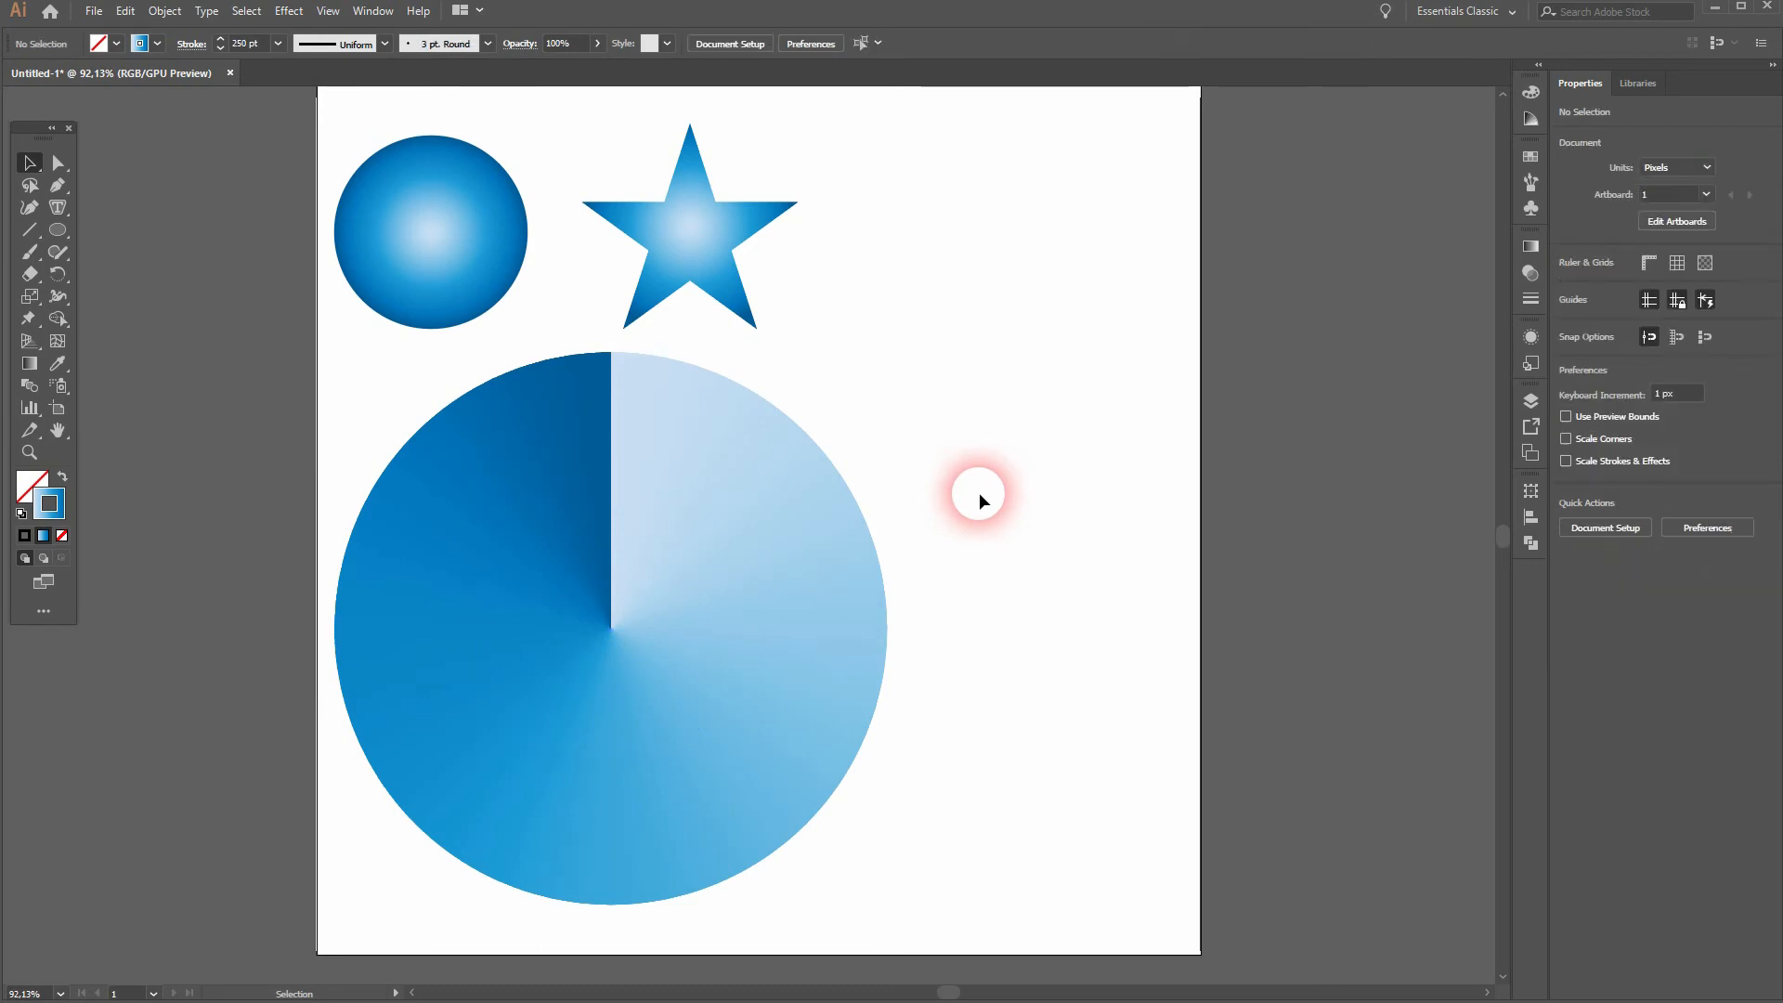
Step: Try enlarging the disc's path, then undo the resize
click(749, 627)
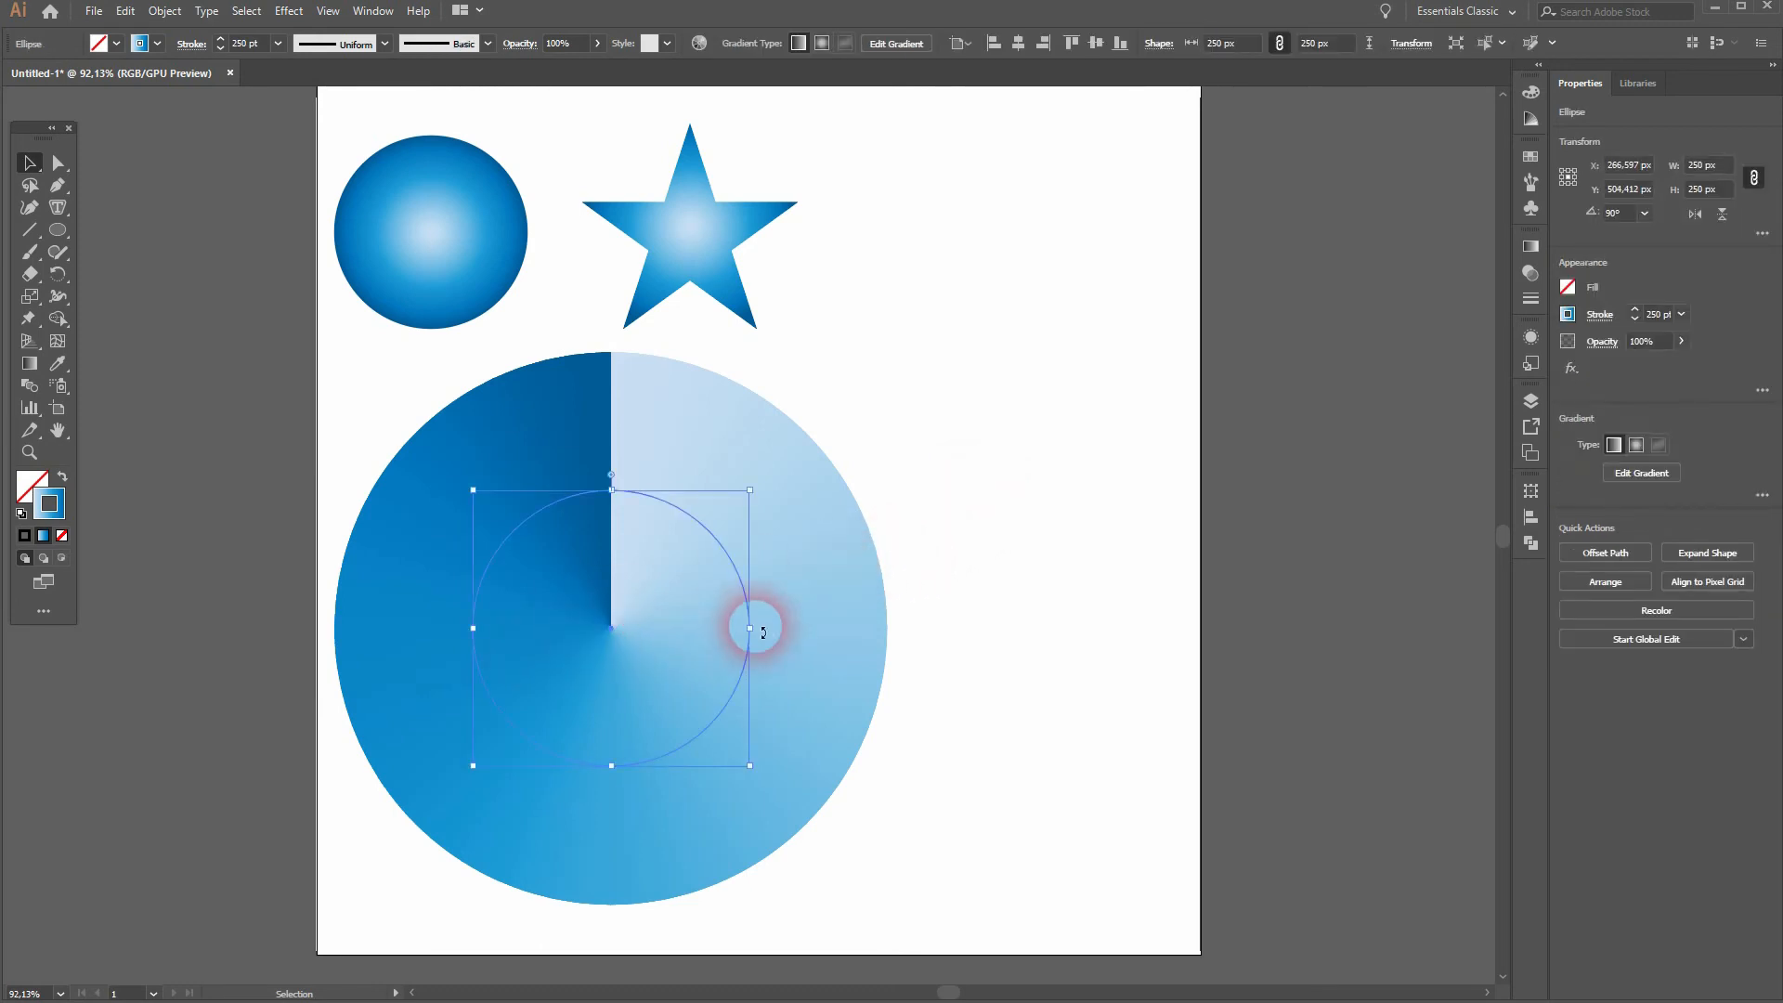
drag(753, 629, 789, 631)
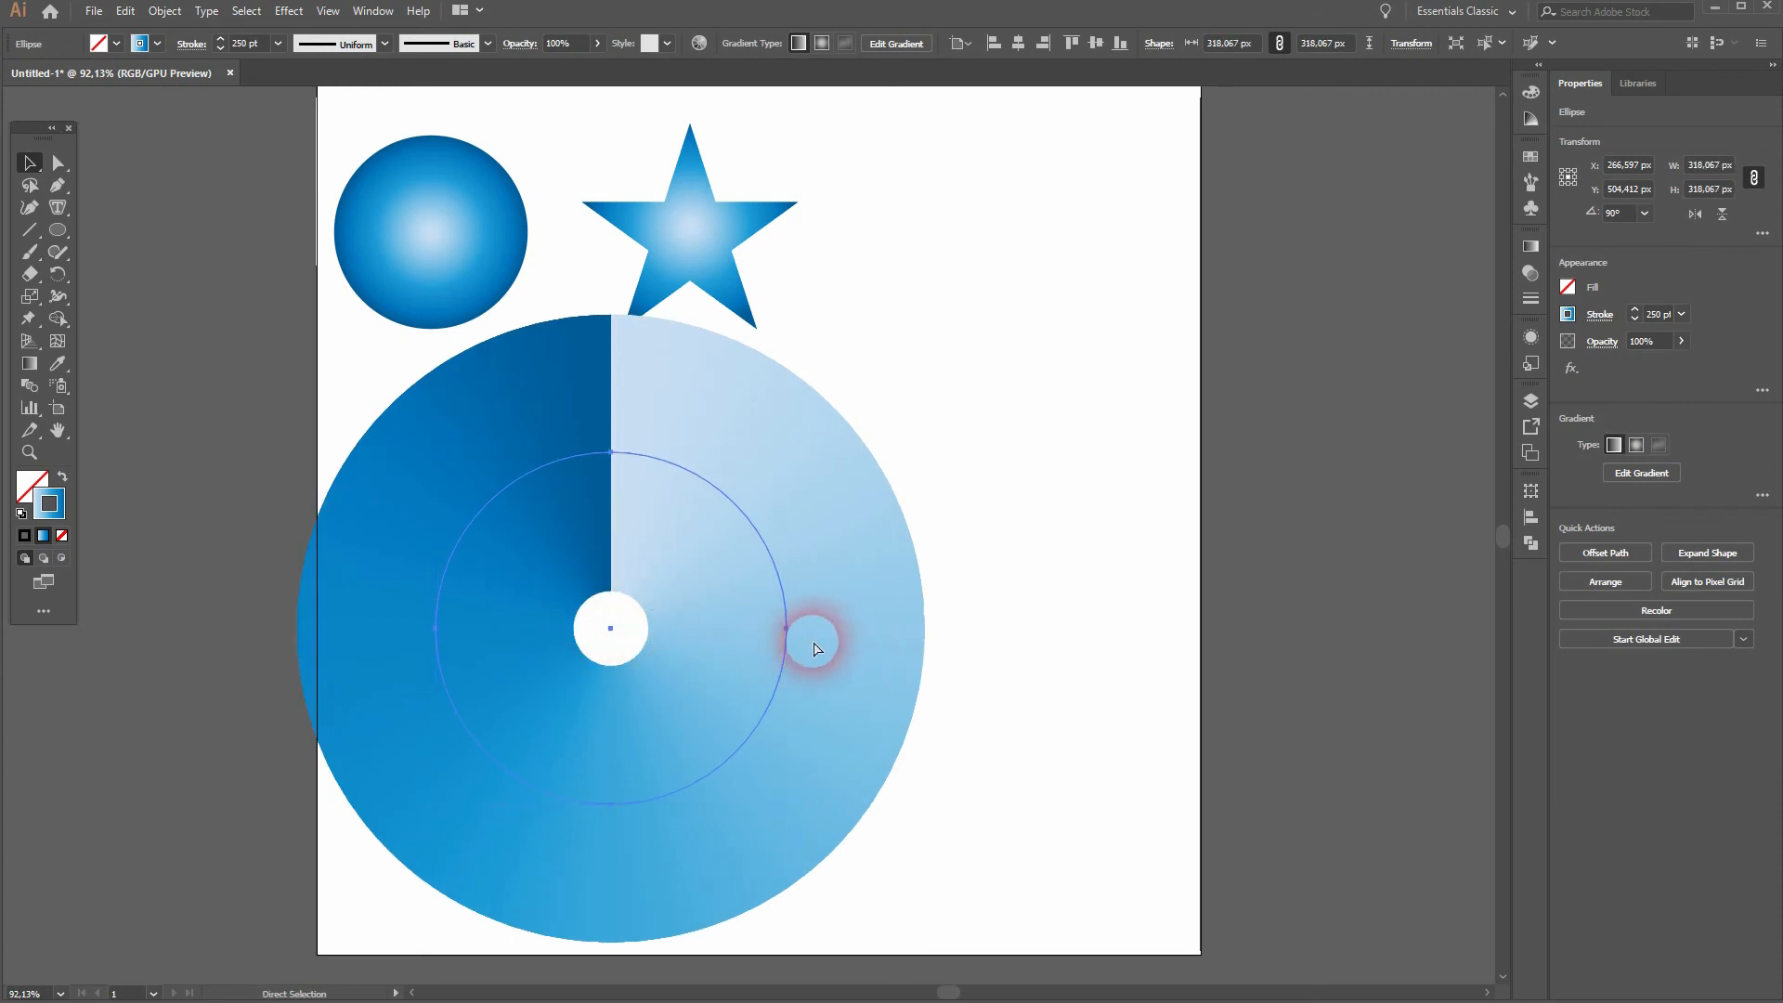
key(ctrl+z)
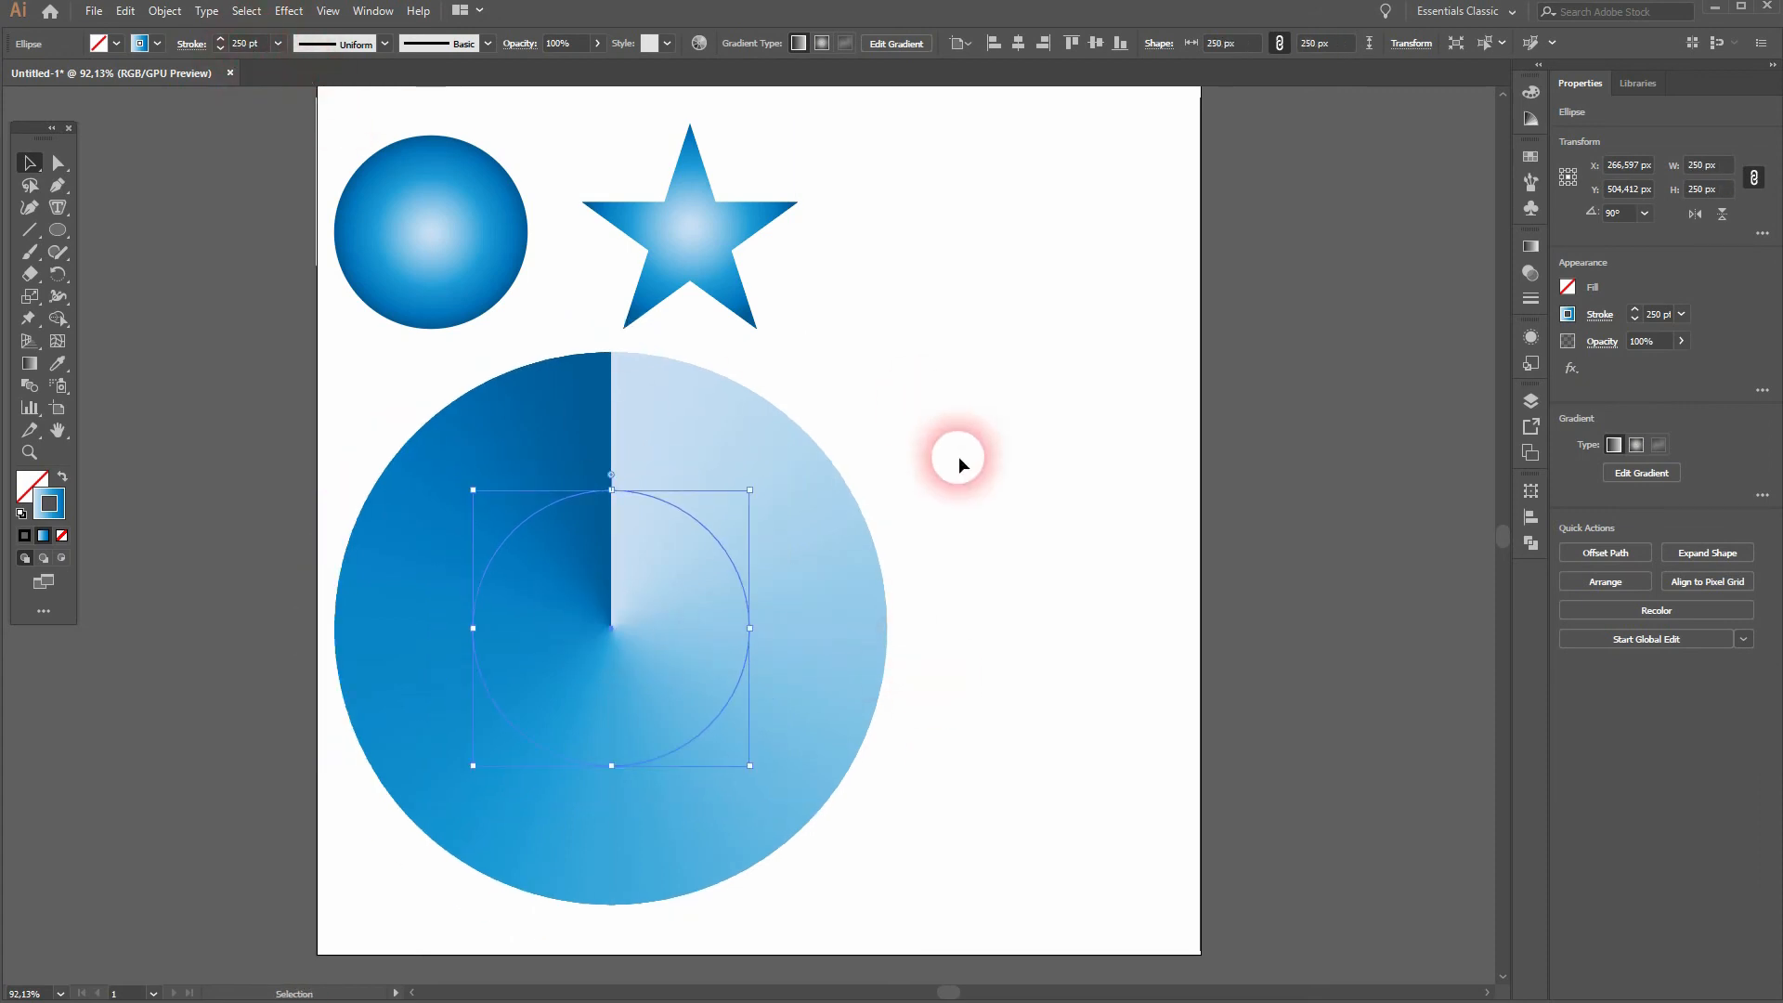
Step: Draw a black-filled star centred over the large gradient disc
click(971, 475)
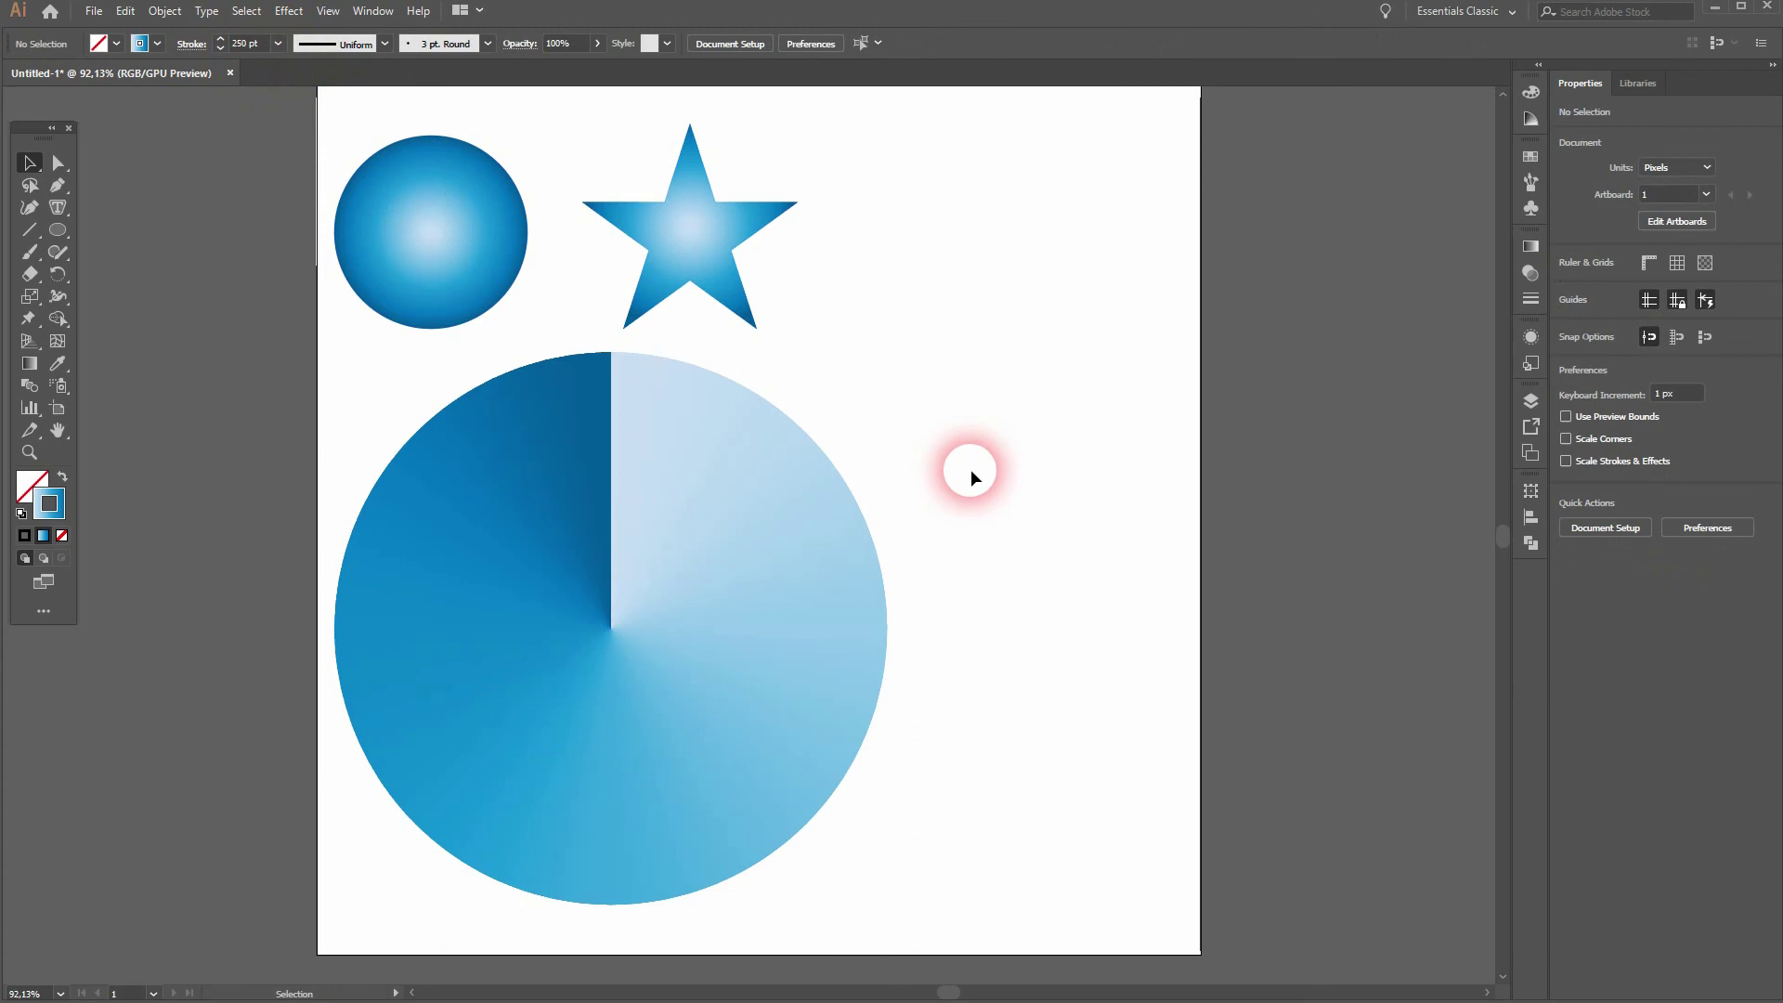
click(54, 232)
click(159, 322)
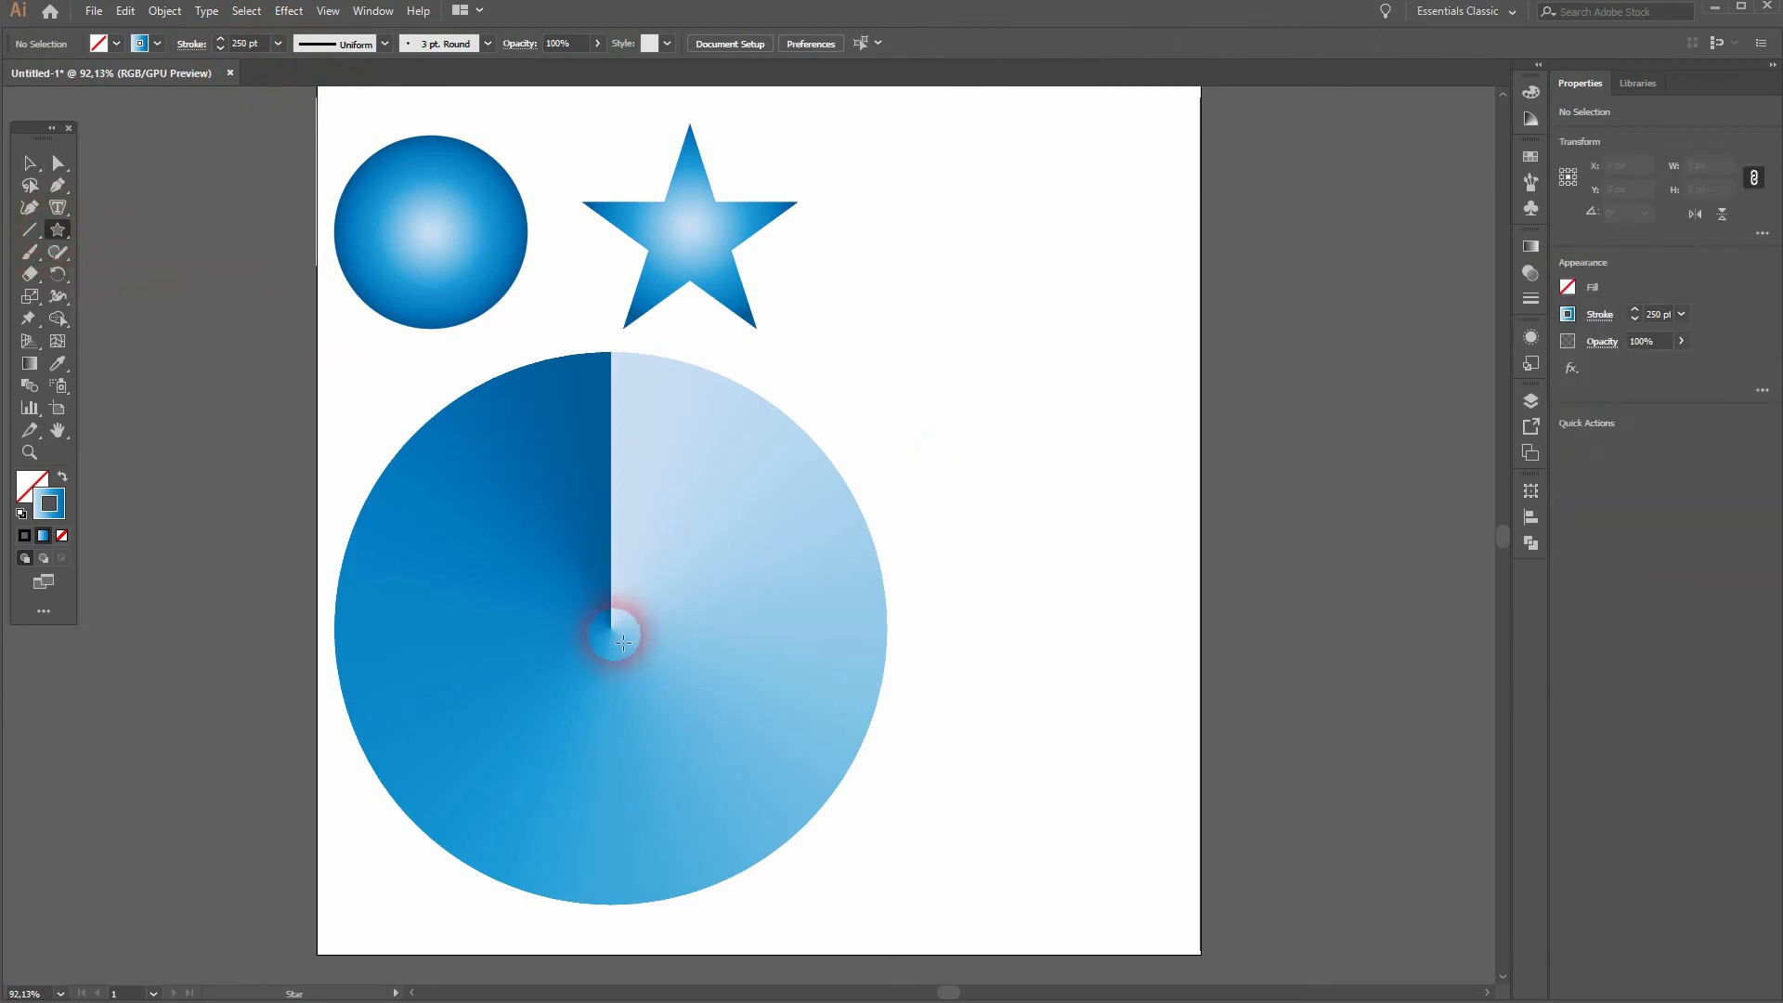
drag(614, 634, 783, 753)
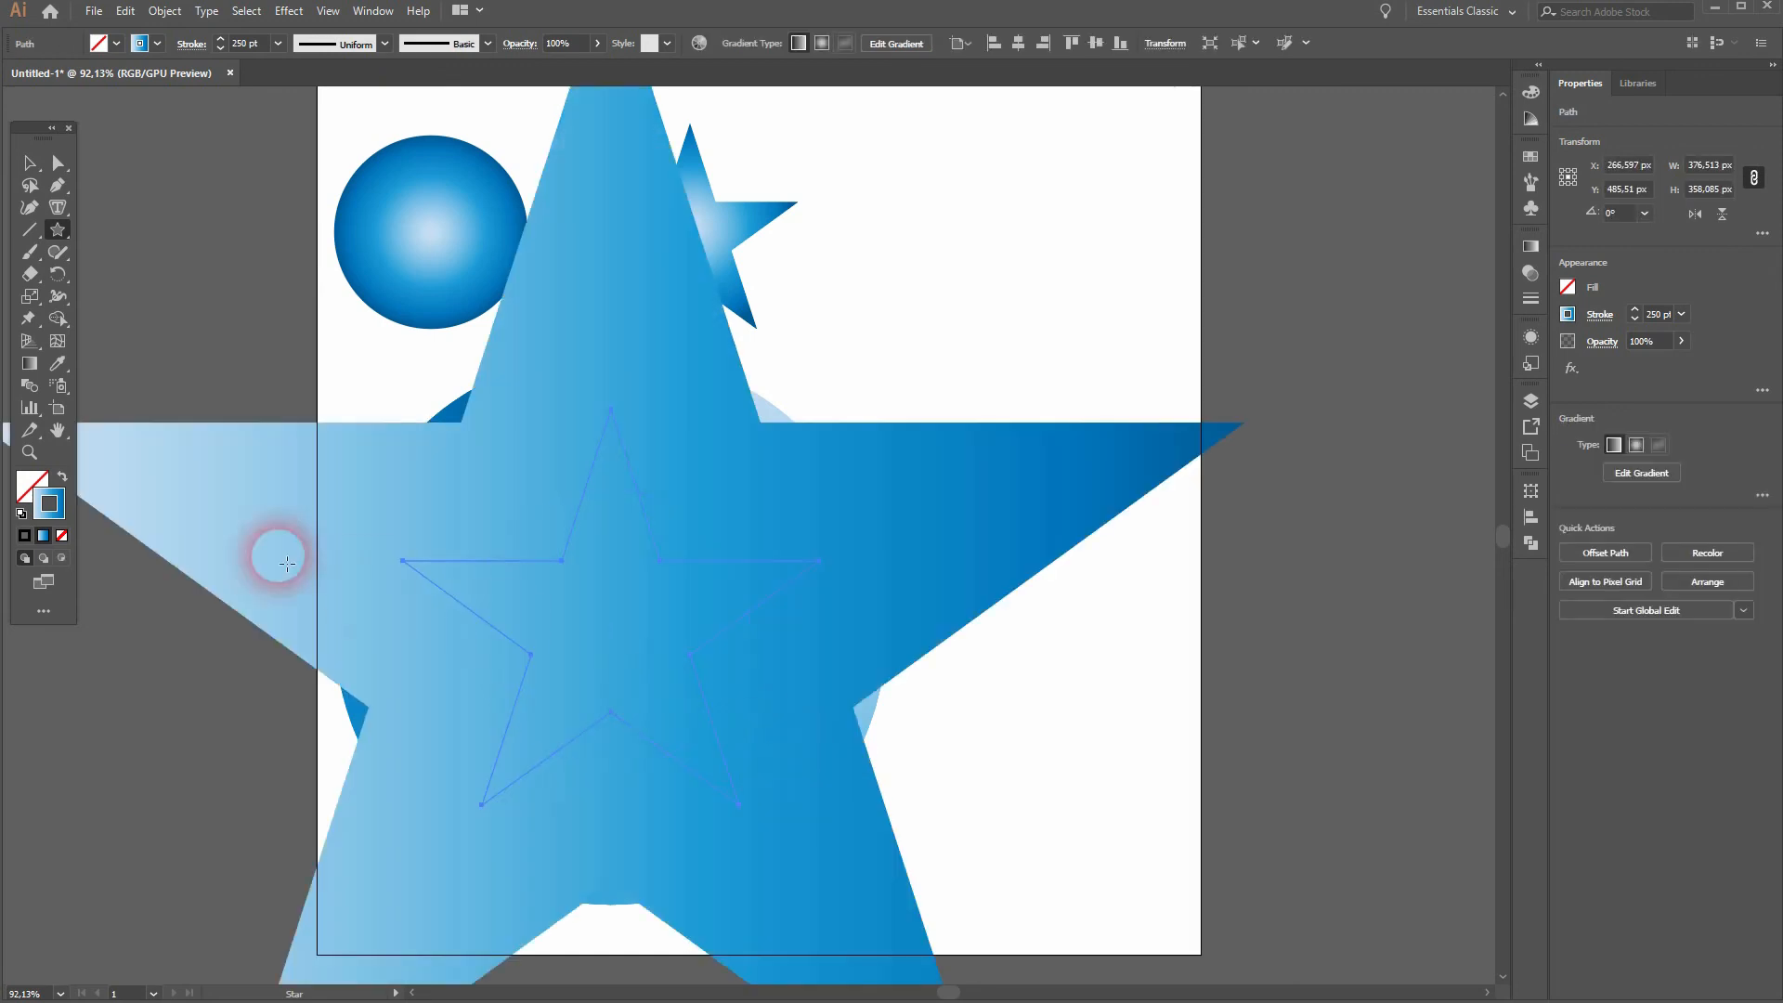
drag(278, 550, 100, 490)
click(49, 491)
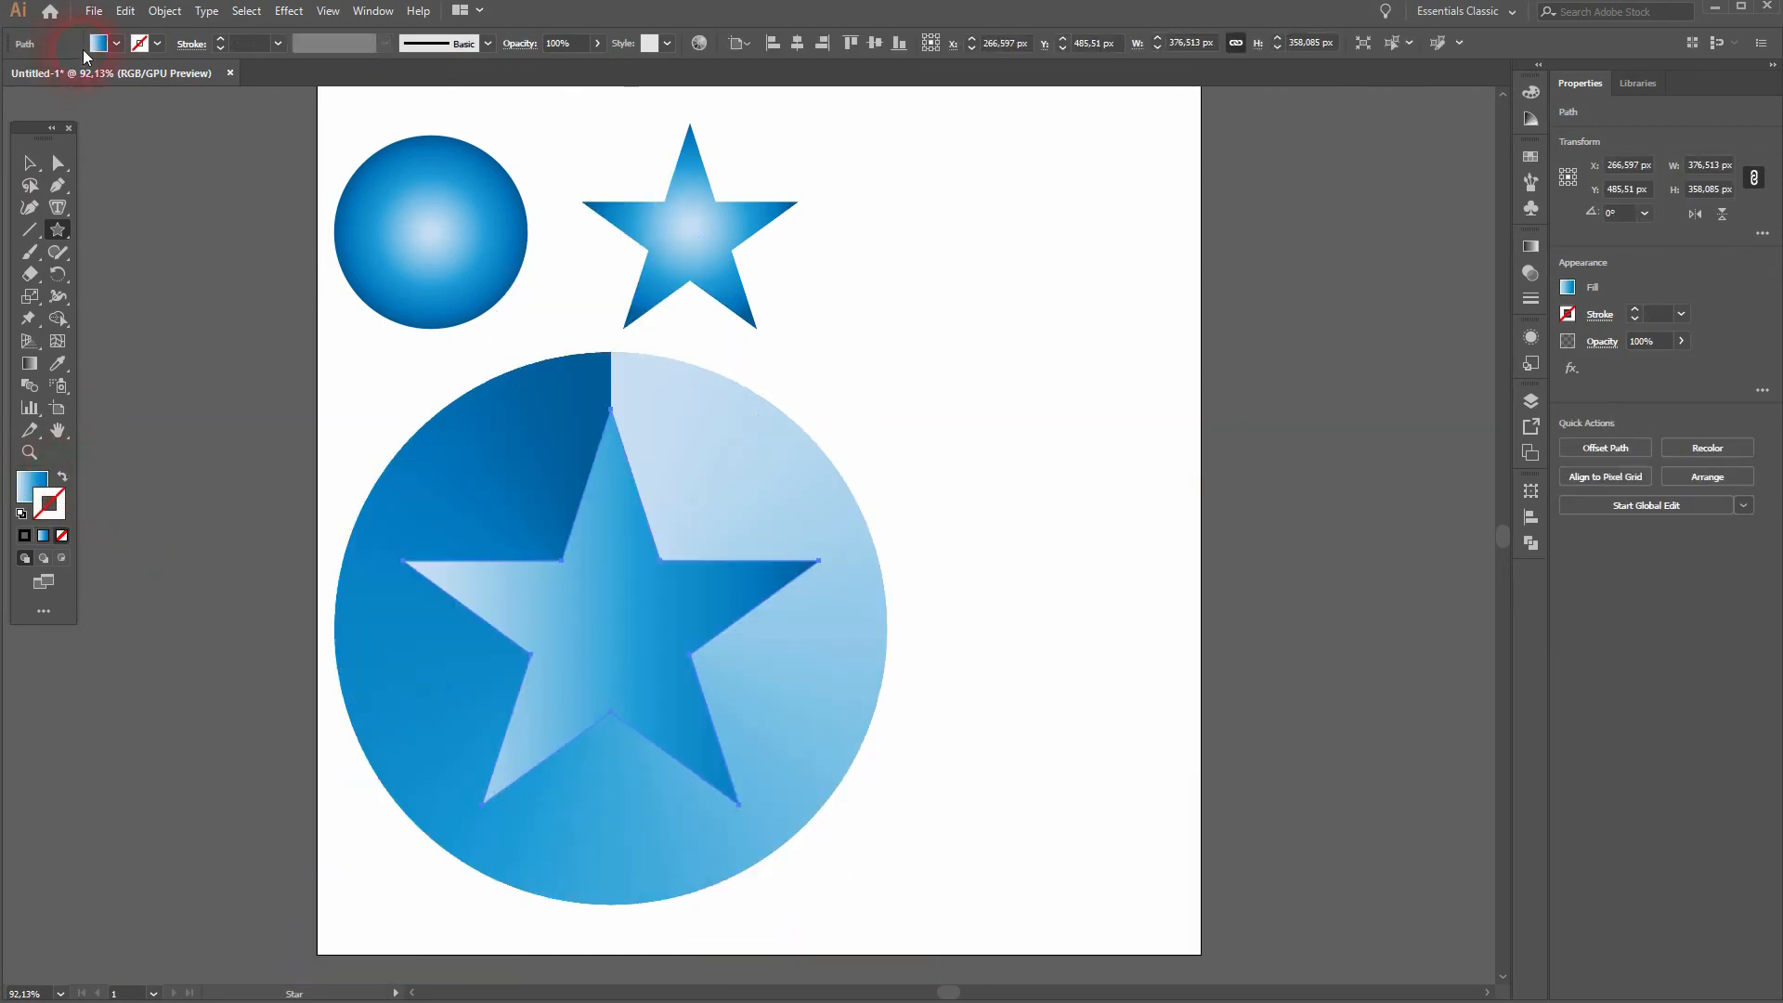
click(117, 43)
click(70, 79)
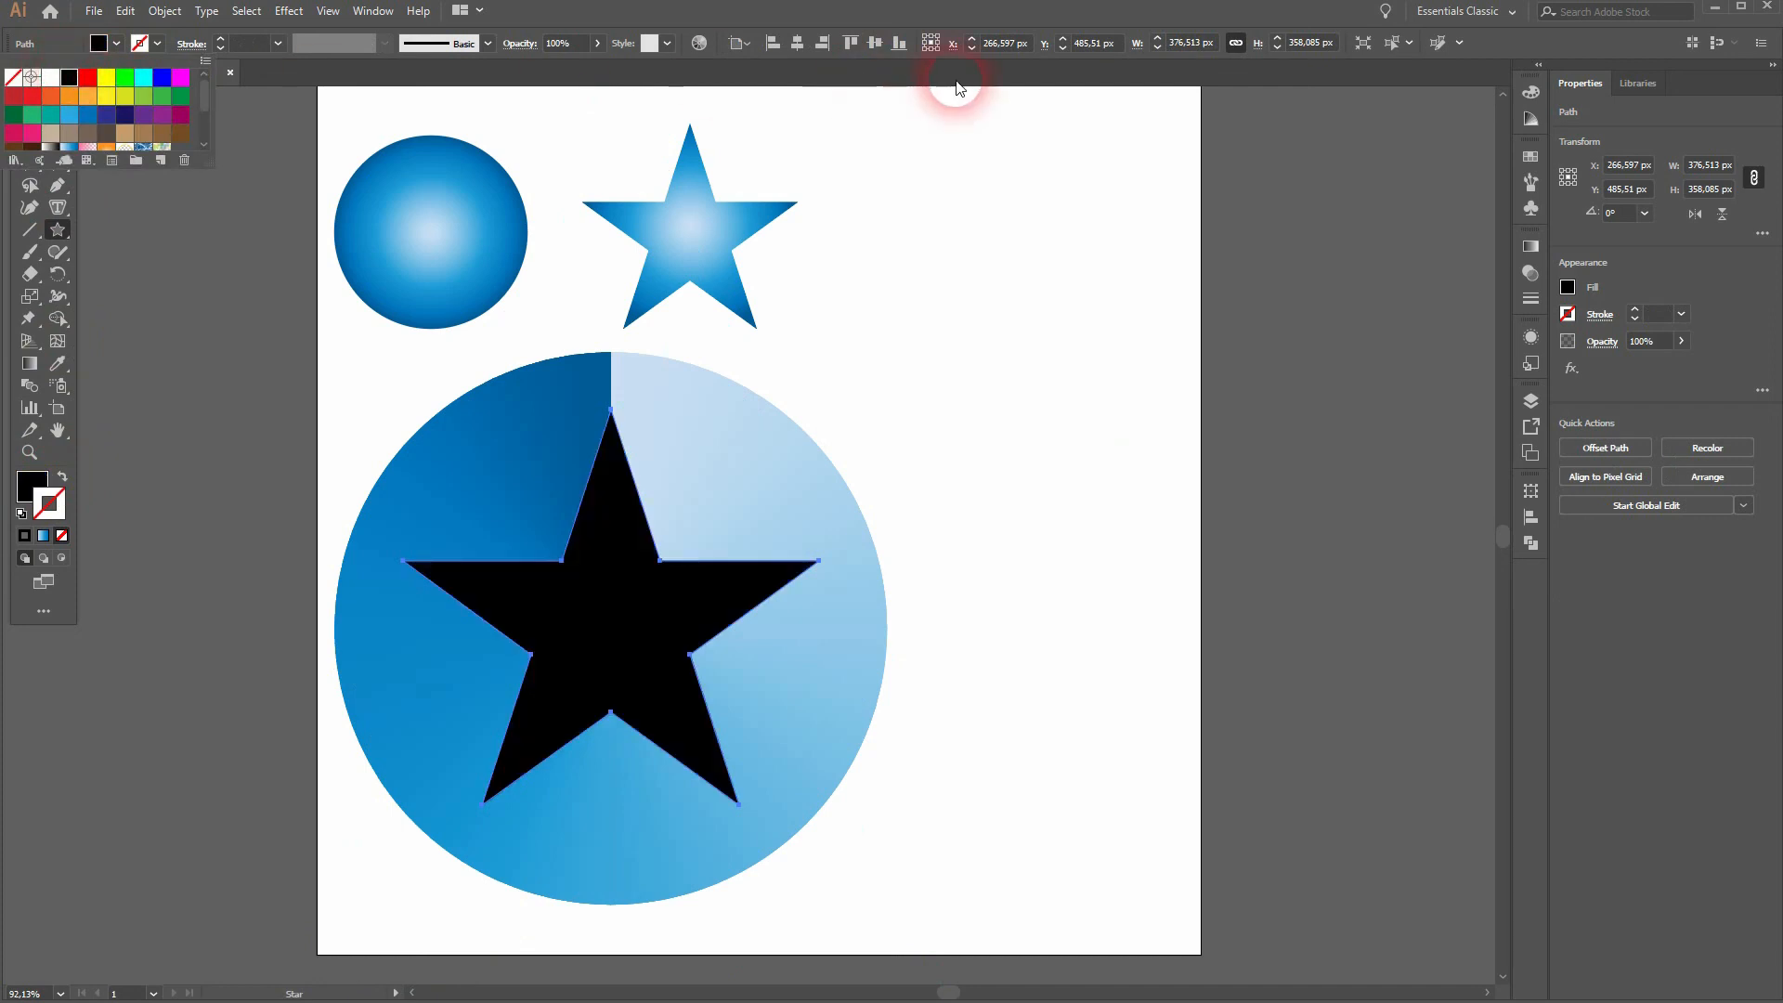
click(1014, 294)
Step: Clip the disc with the star via Make Clipping Mask and move the radial star beside it
key(v)
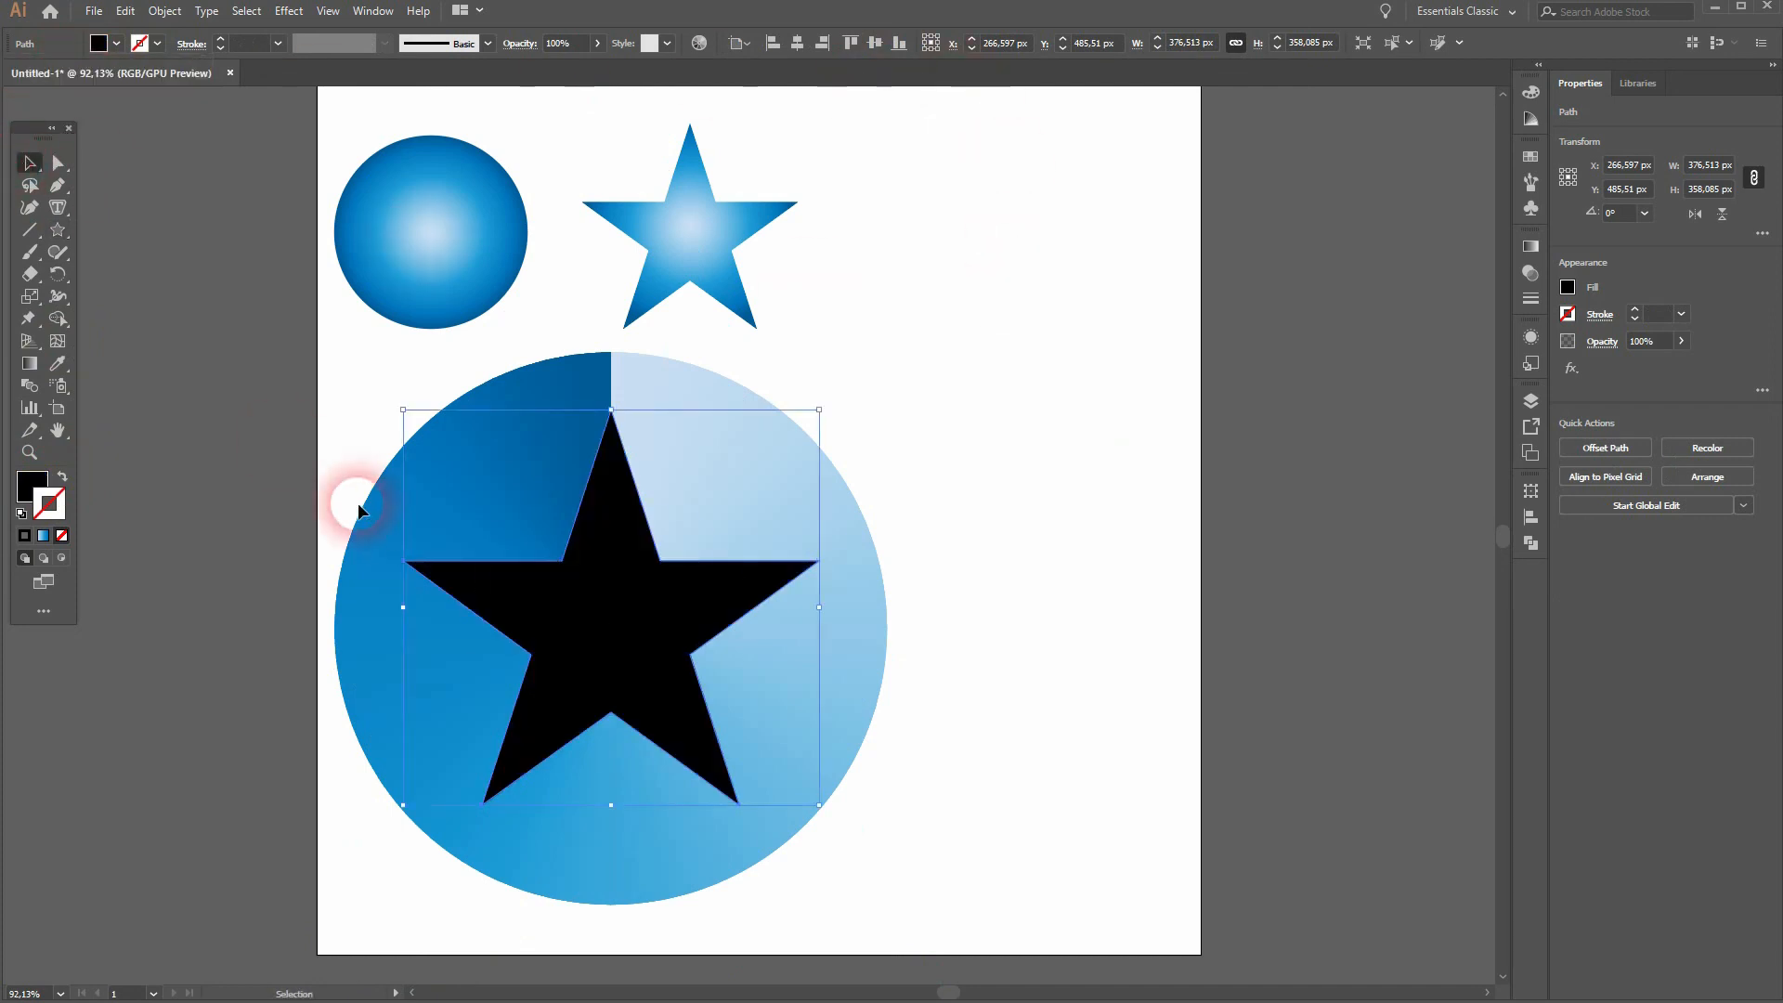
shift+click(794, 684)
right_click(645, 591)
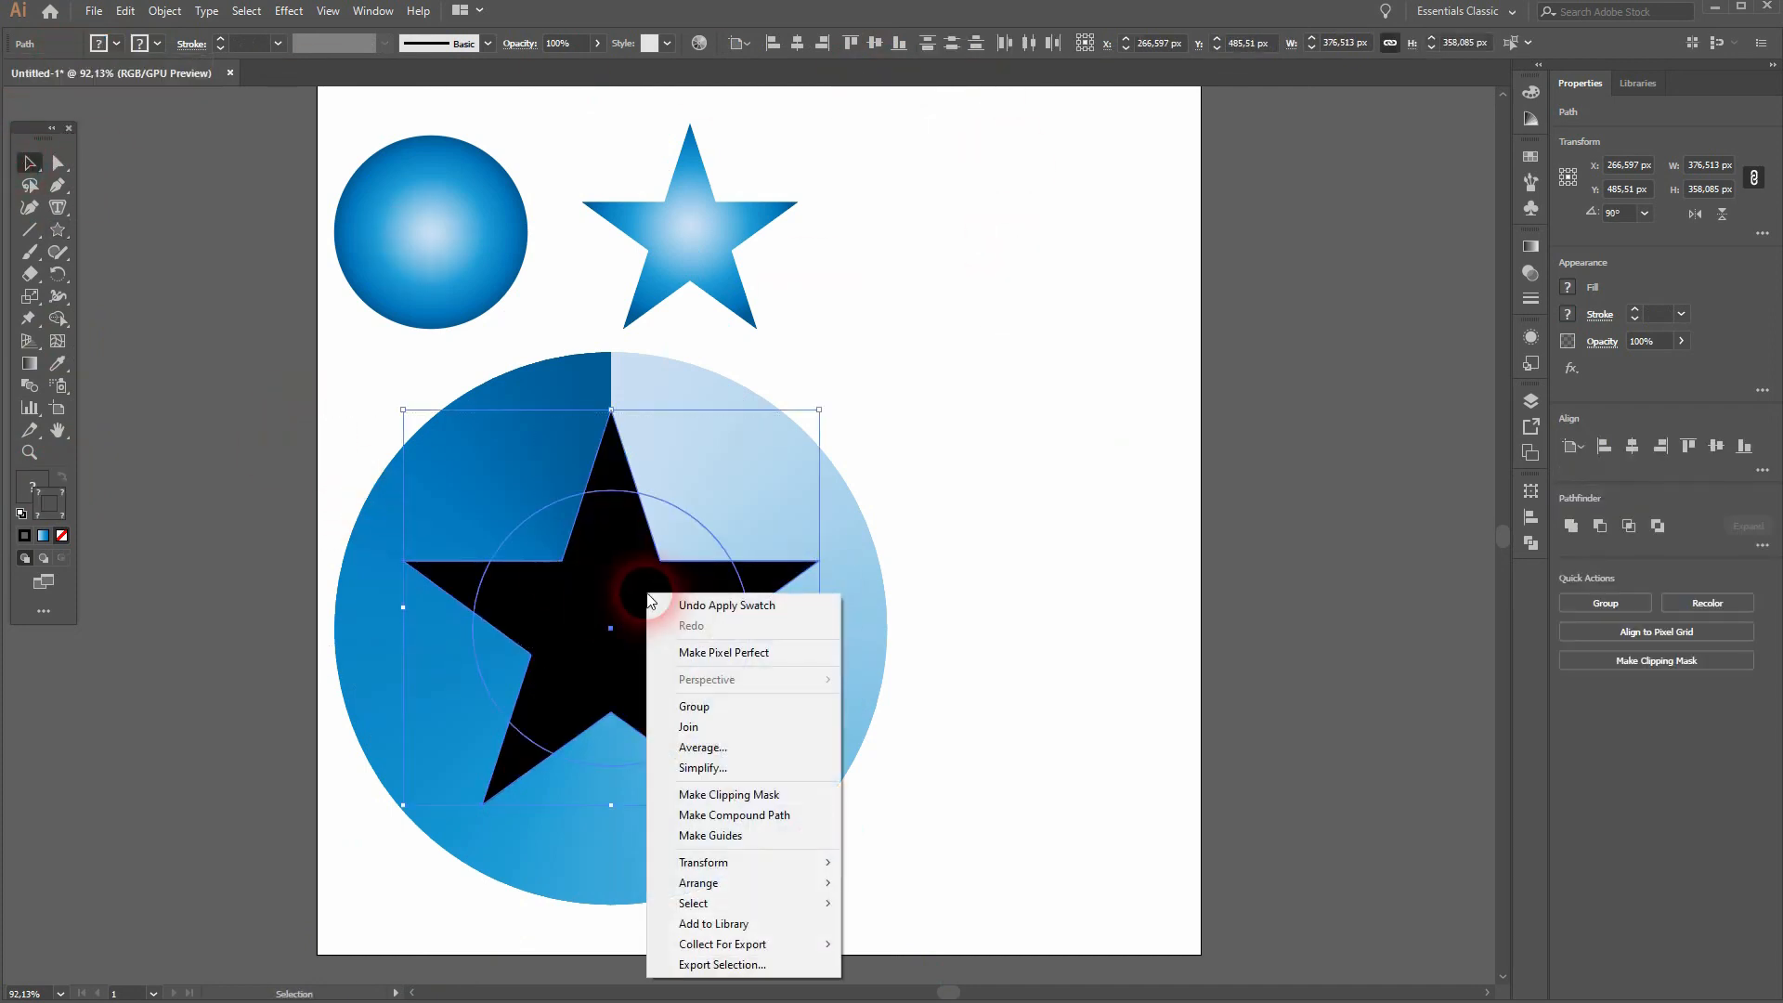
click(782, 793)
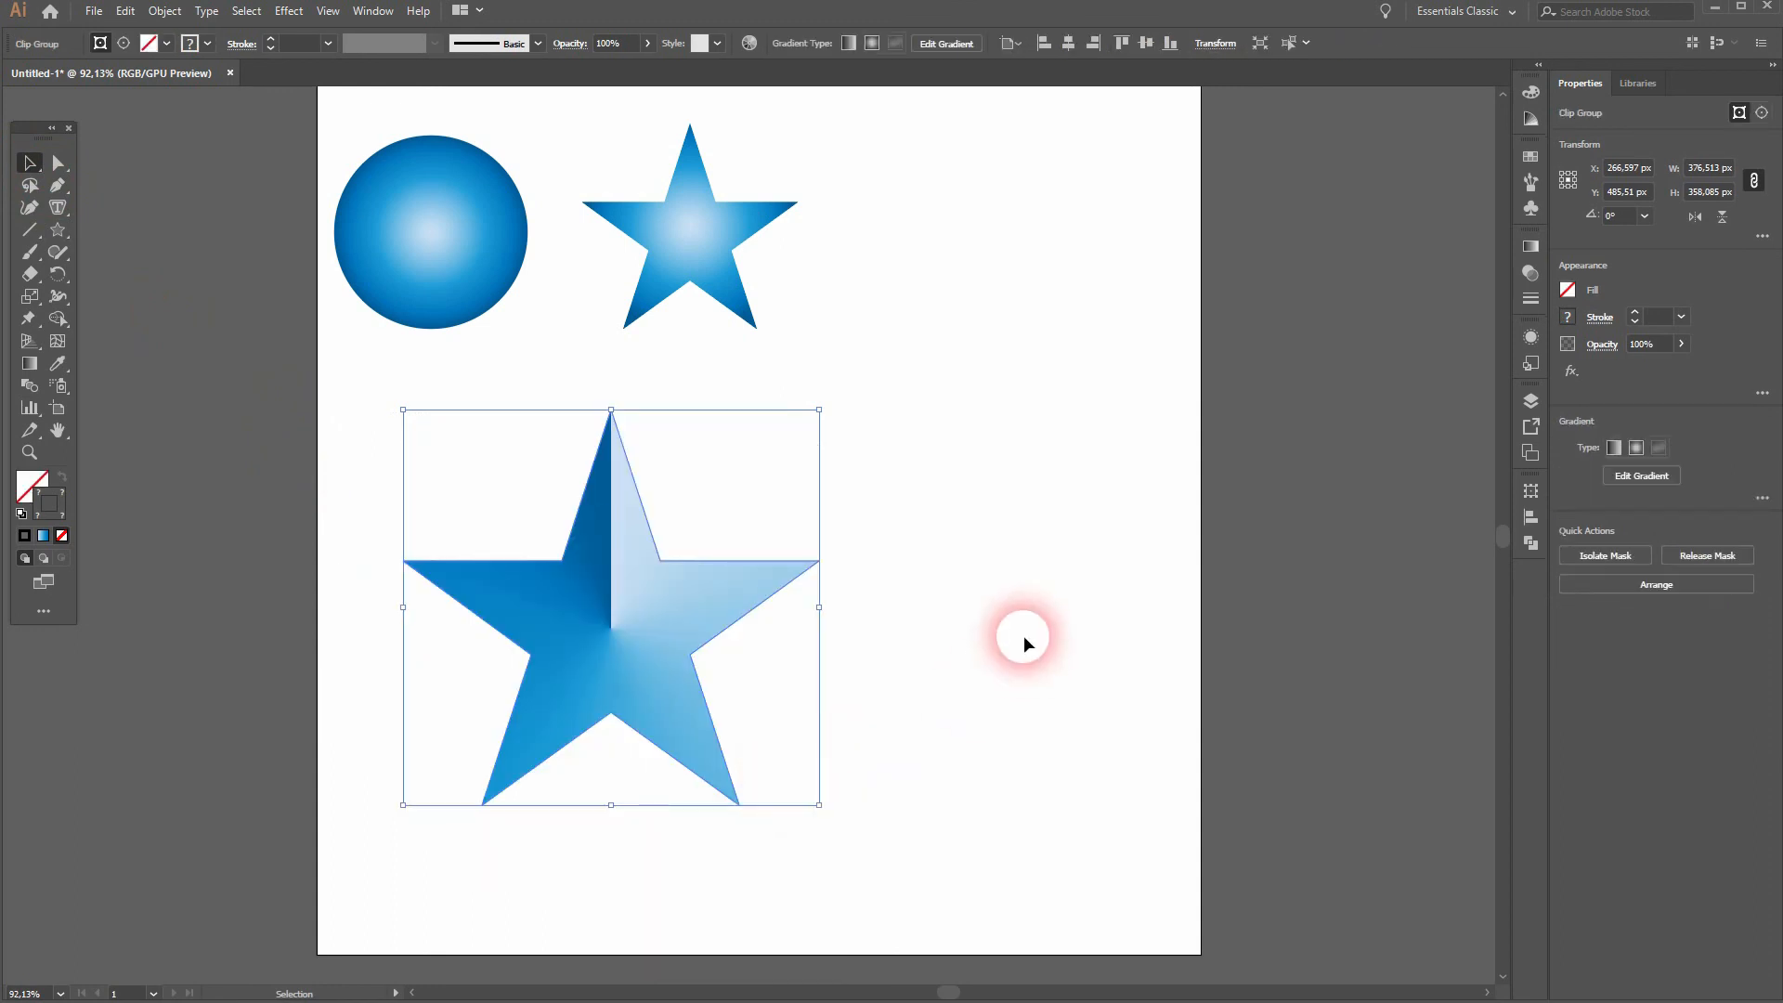
click(1024, 634)
drag(689, 223, 1020, 634)
Step: Enlarge the radial-gradient star to match the clipped star and nudge it right beside it
drag(1123, 610, 1224, 432)
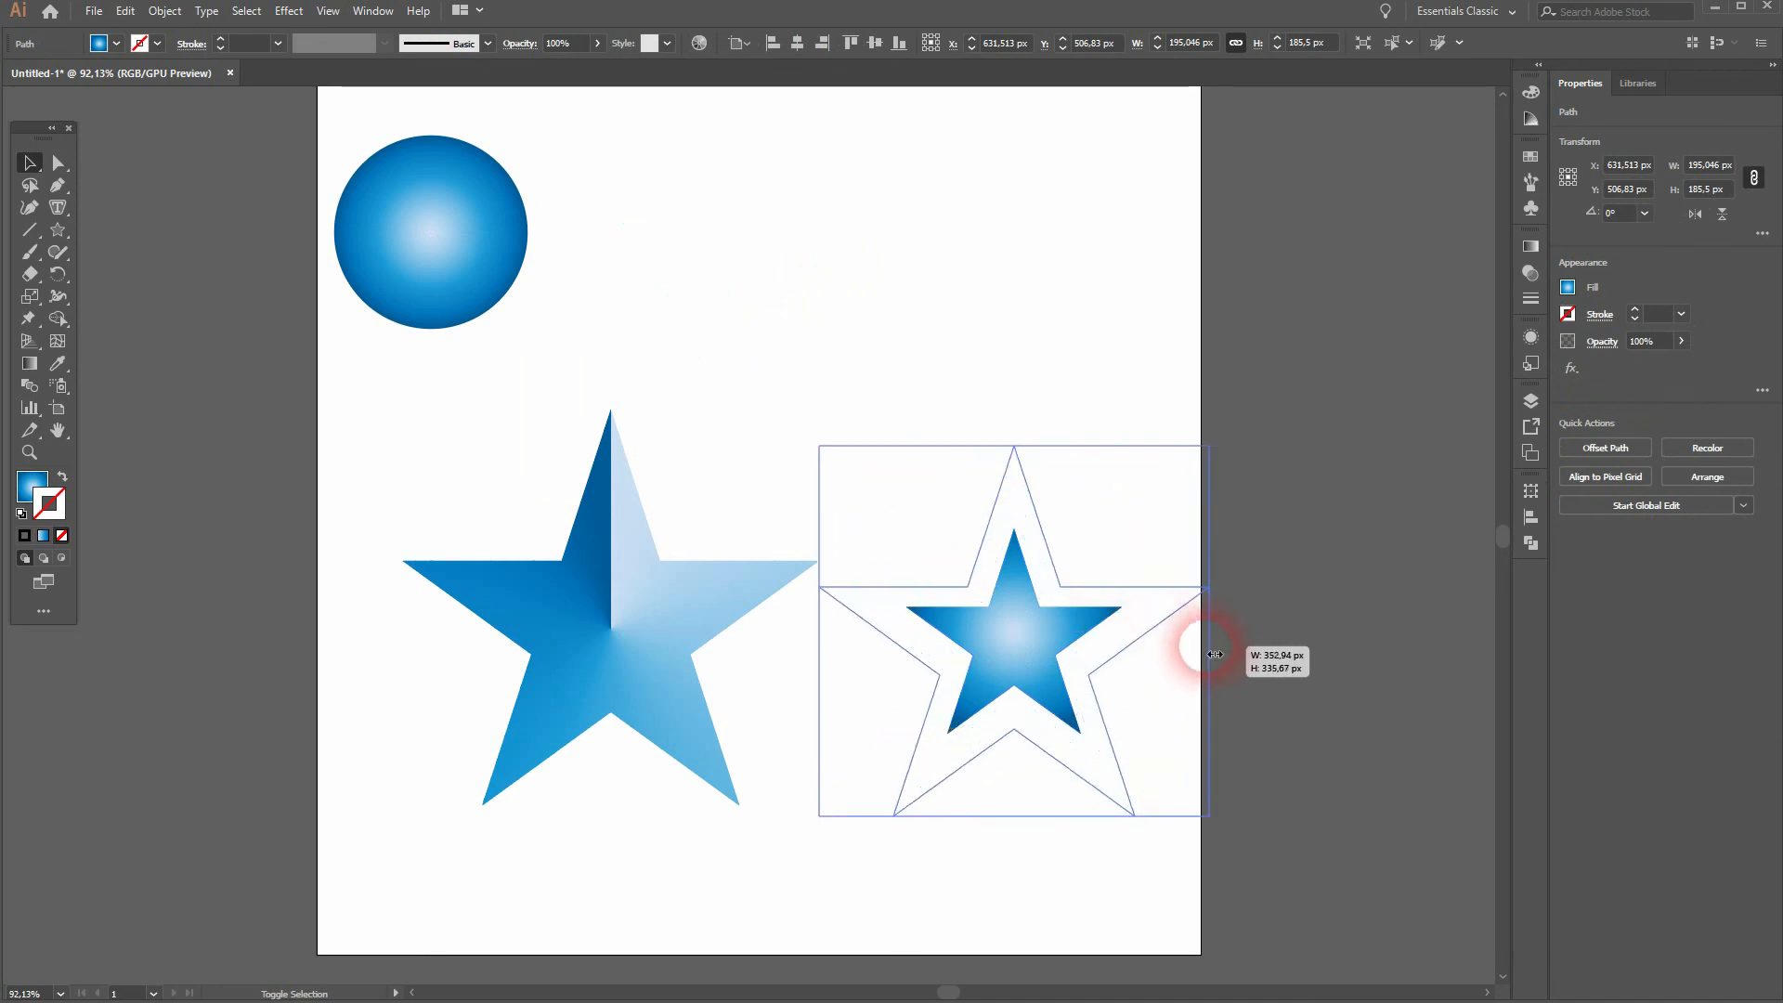
drag(1016, 631, 1074, 635)
click(813, 369)
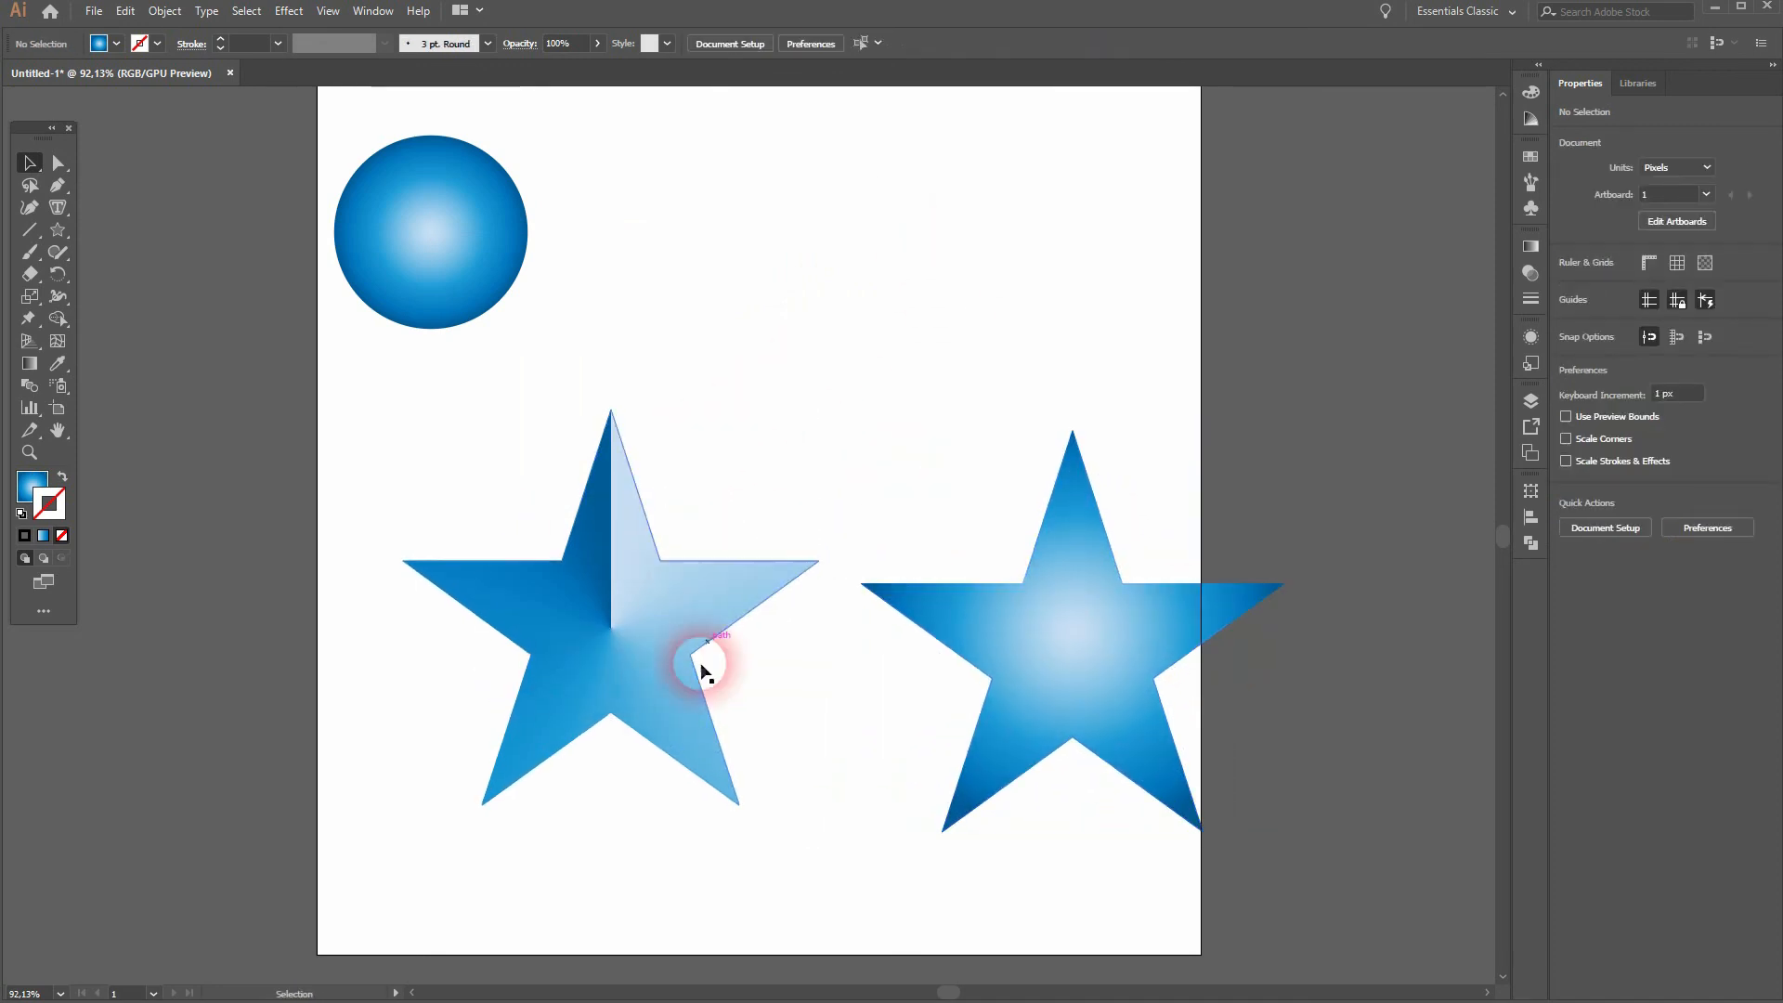
Step: Select both stars together and shift them up and to the left
mouse_move(603, 868)
mouse_down()
mouse_move(1061, 619)
mouse_move(1003, 581)
mouse_up()
click(1391, 624)
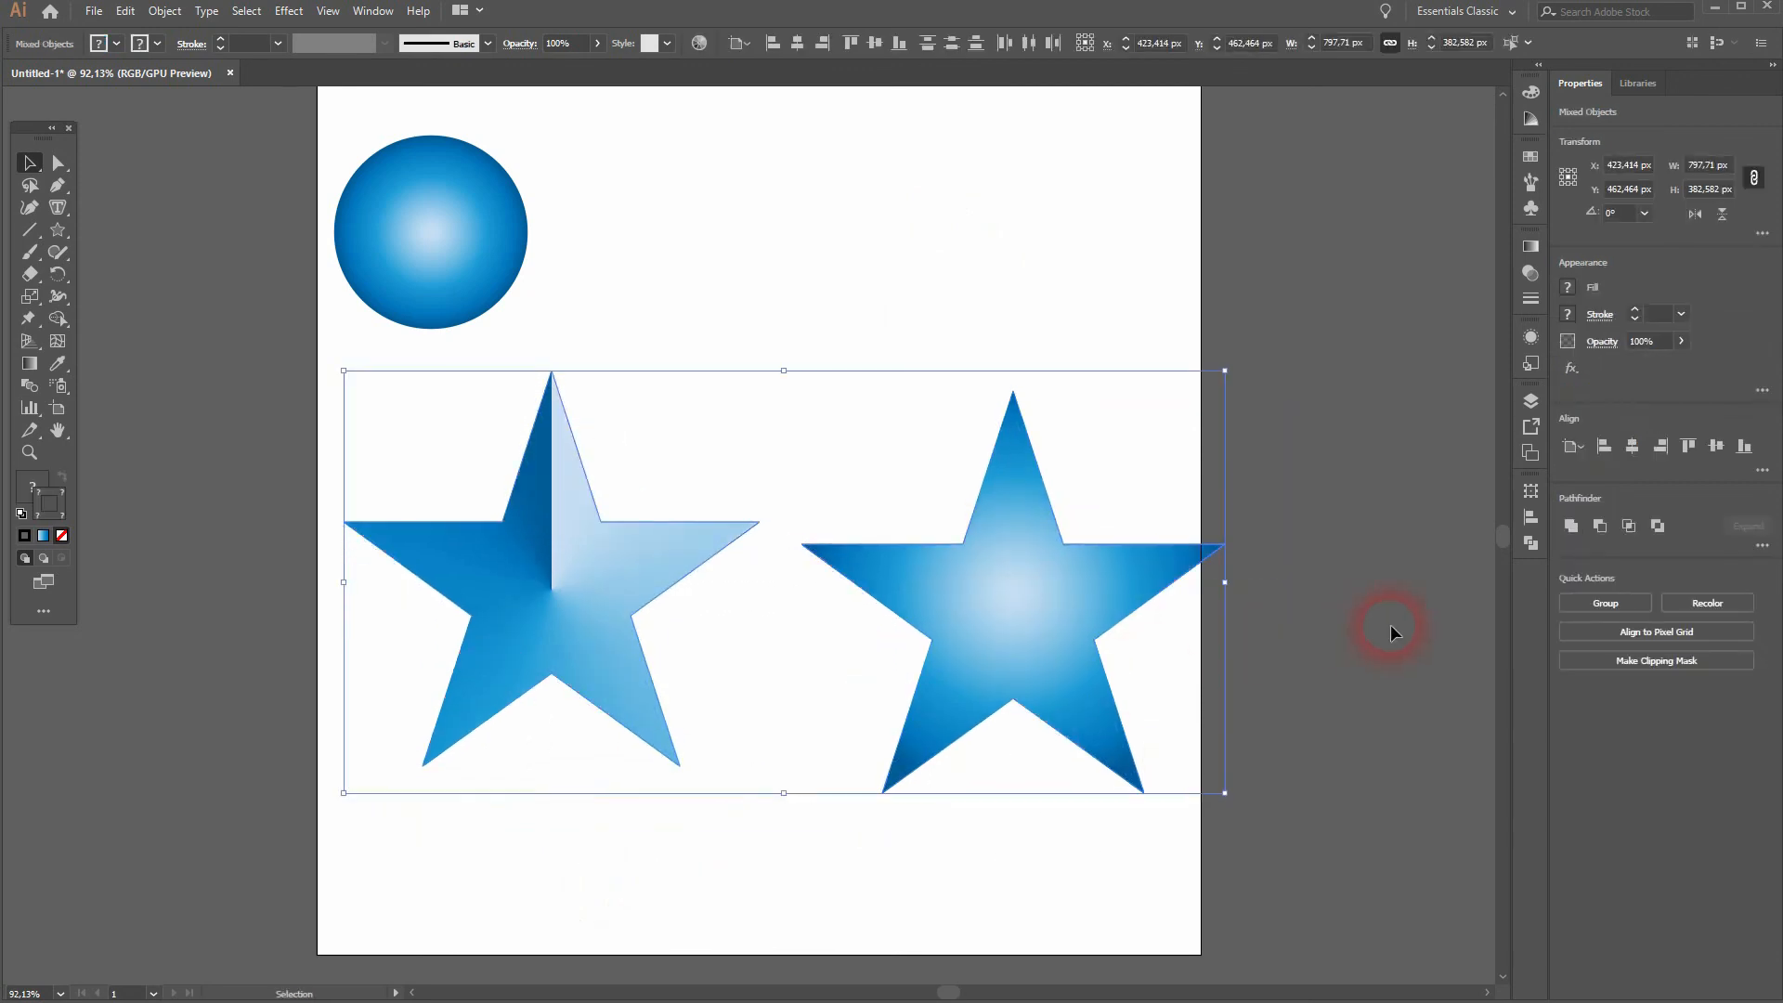